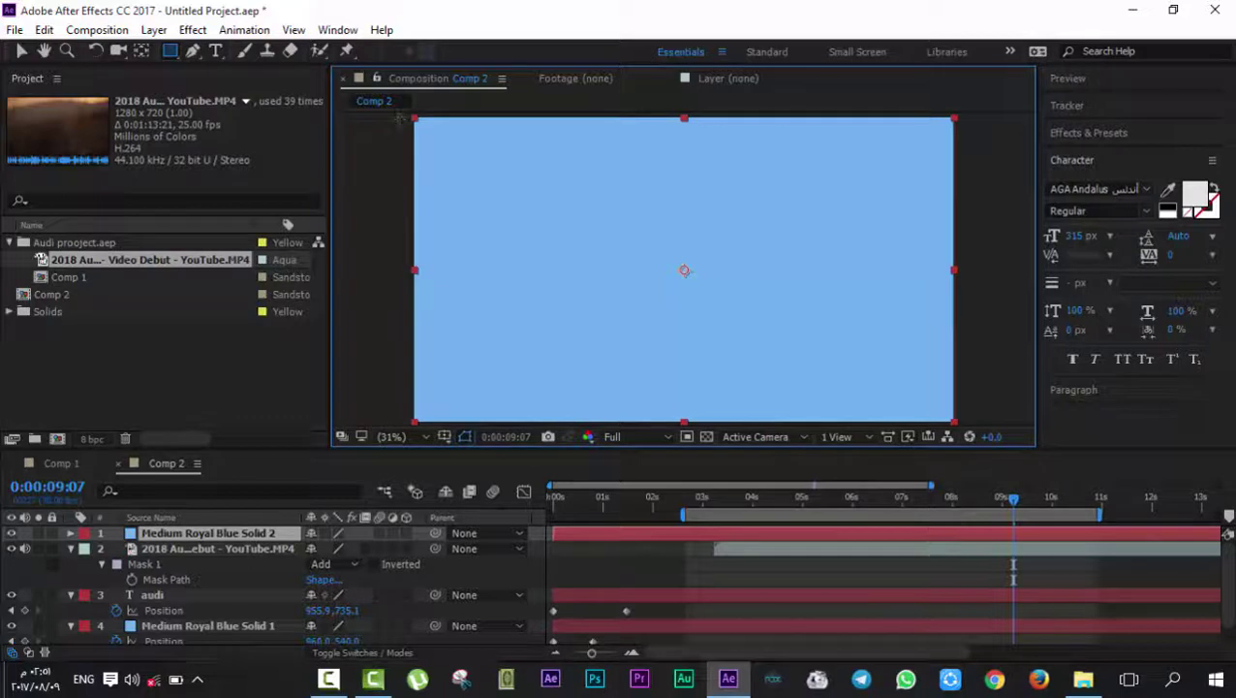
Mask the top blue solid to a full-width band along the frame's upper edge and center its anchor point in the layer content.
left_click_drag(398, 118, 984, 171)
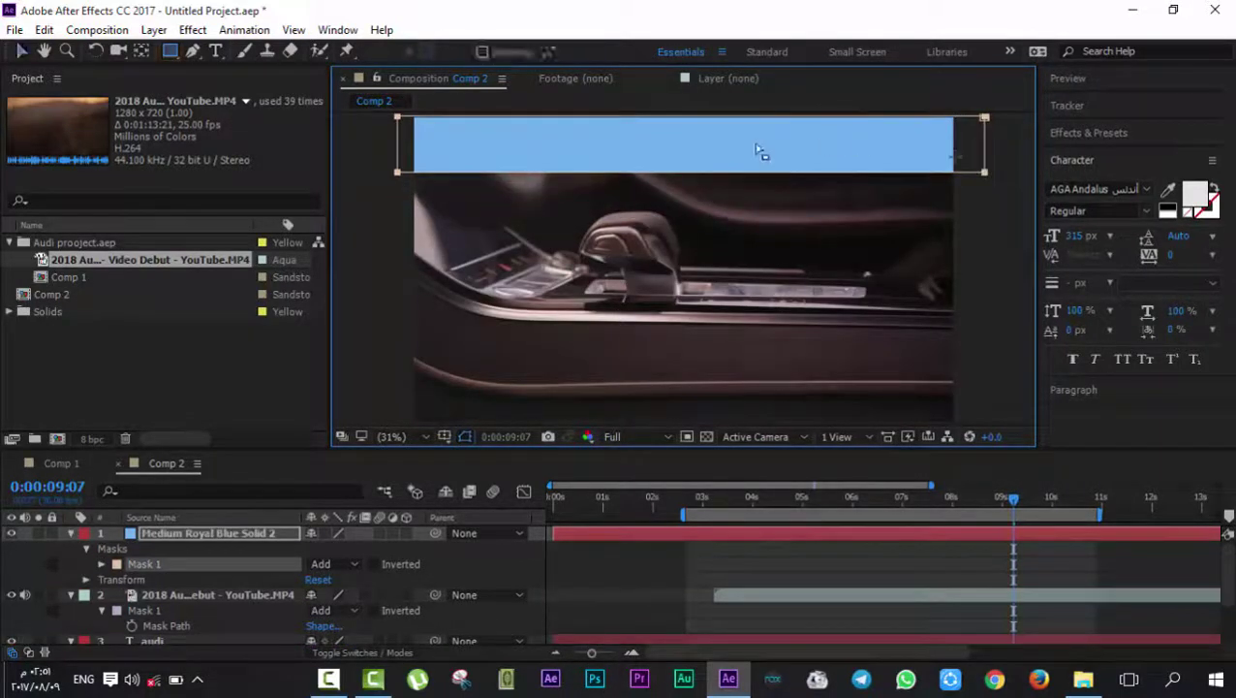
key("v")
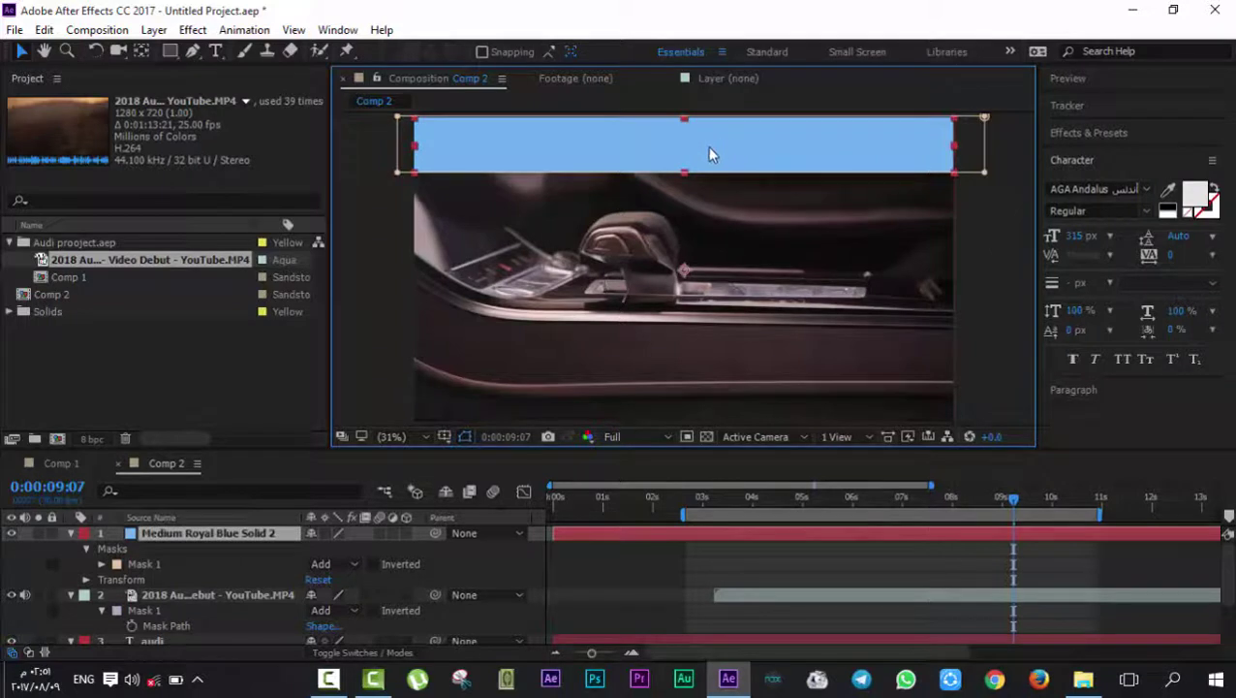
right_click(710, 151)
mouse_move(756, 151)
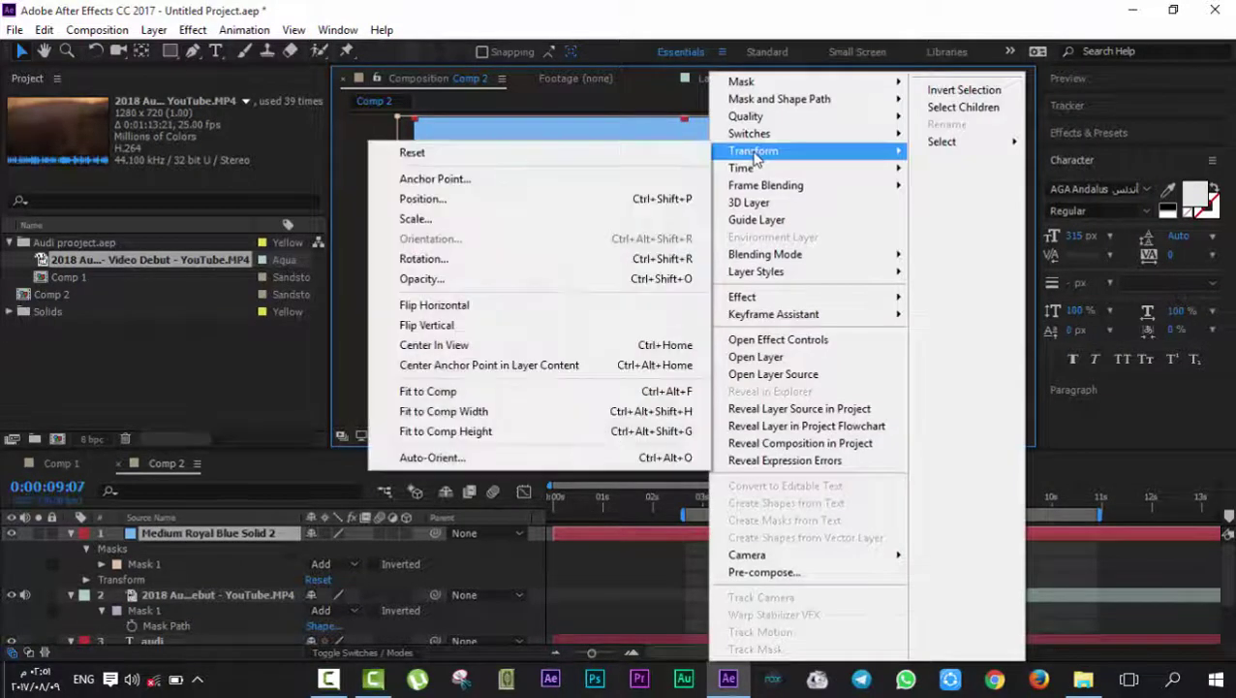
left_click(463, 365)
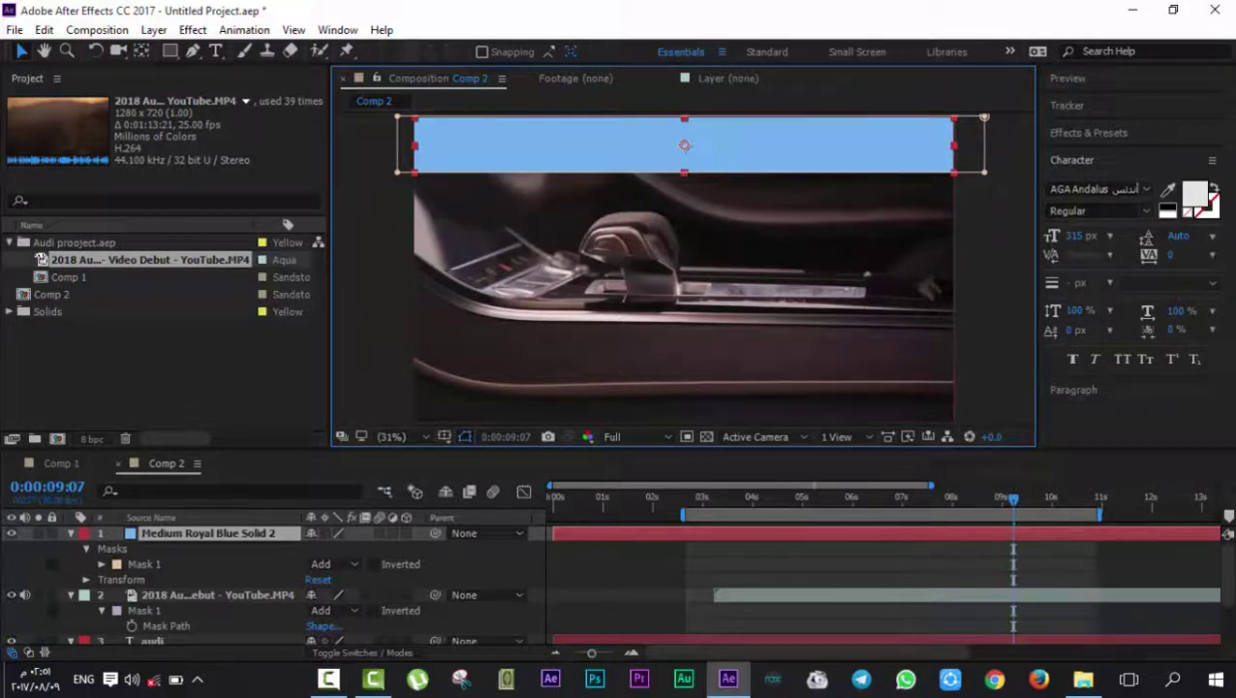
Duplicate the masked blue band and place the copy directly below the original.
left_click_drag(725, 143, 725, 194)
key("ctrl+z")
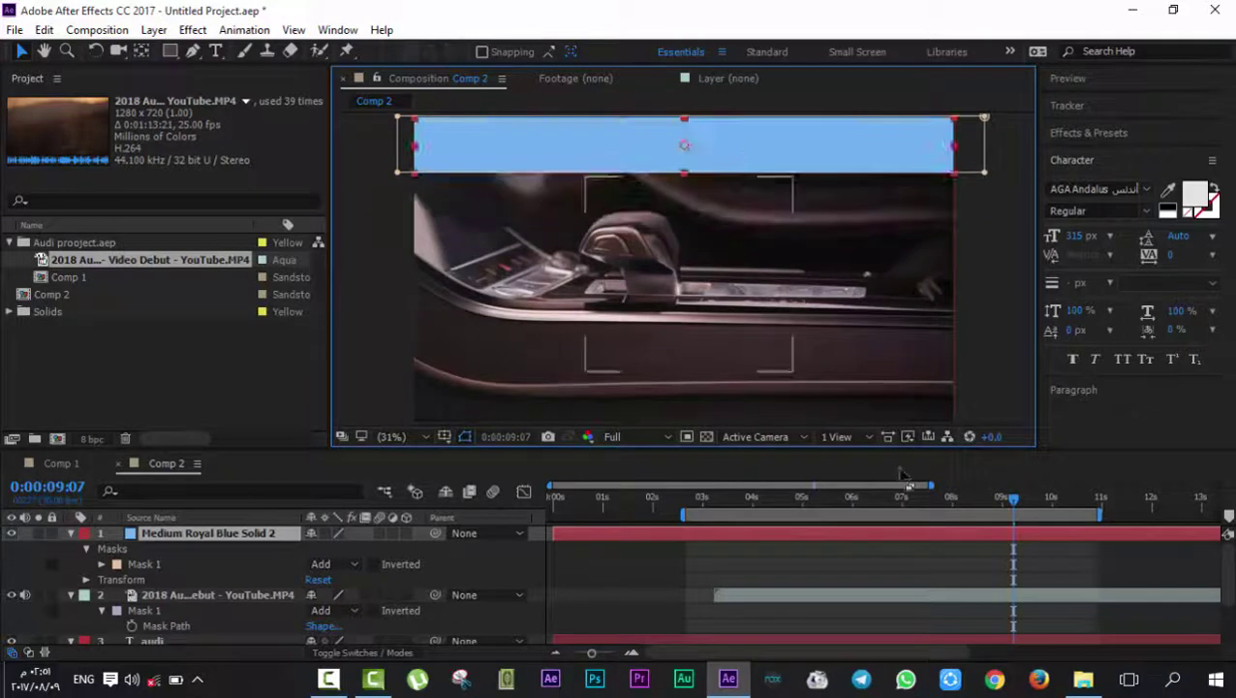
key("ctrl+d")
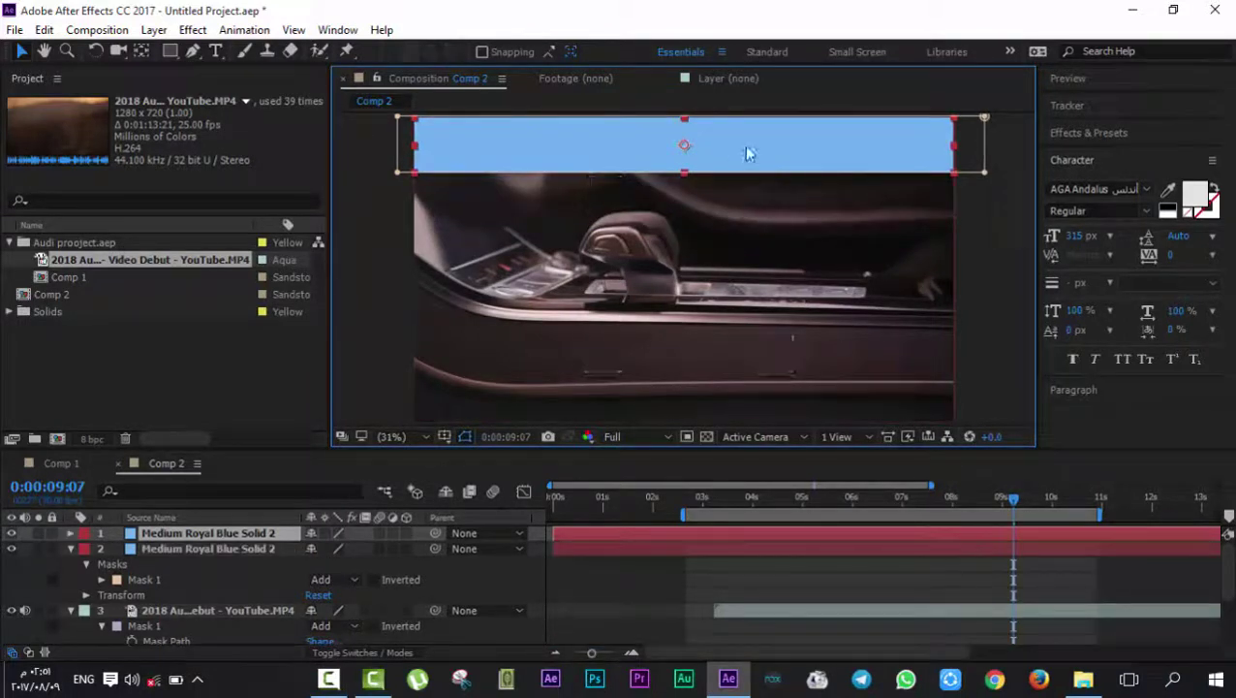
left_click_drag(746, 153, 706, 200)
left_click(1011, 258)
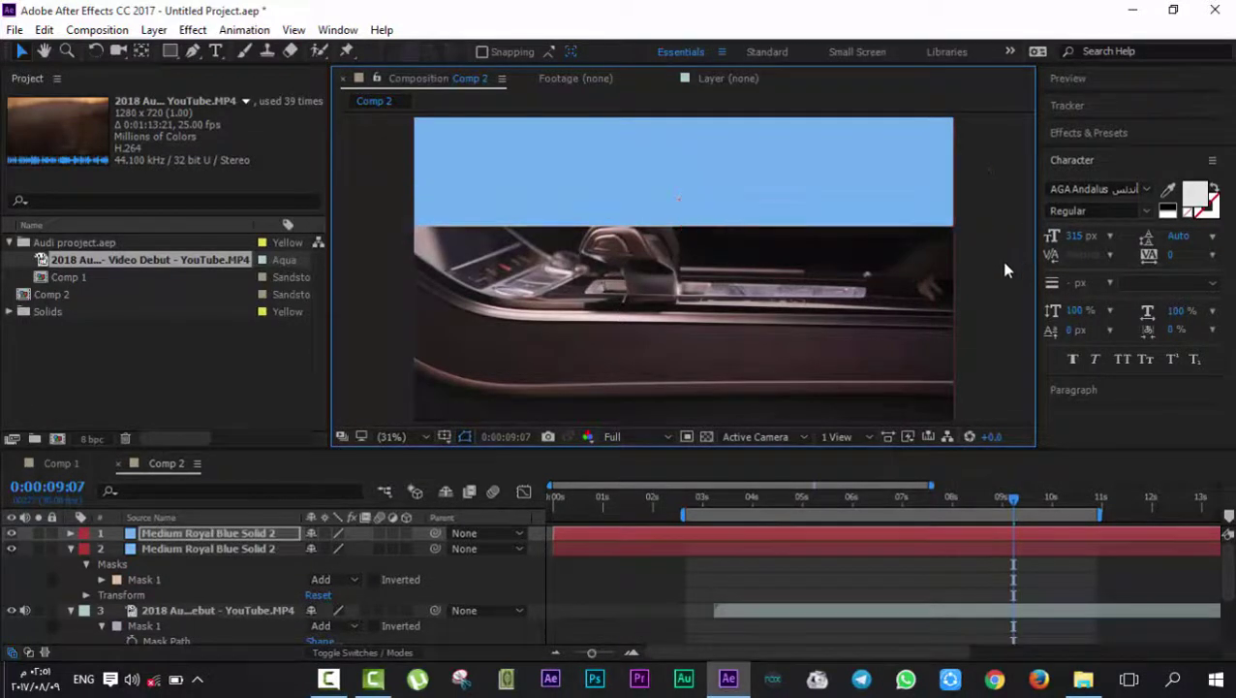
left_click(642, 201)
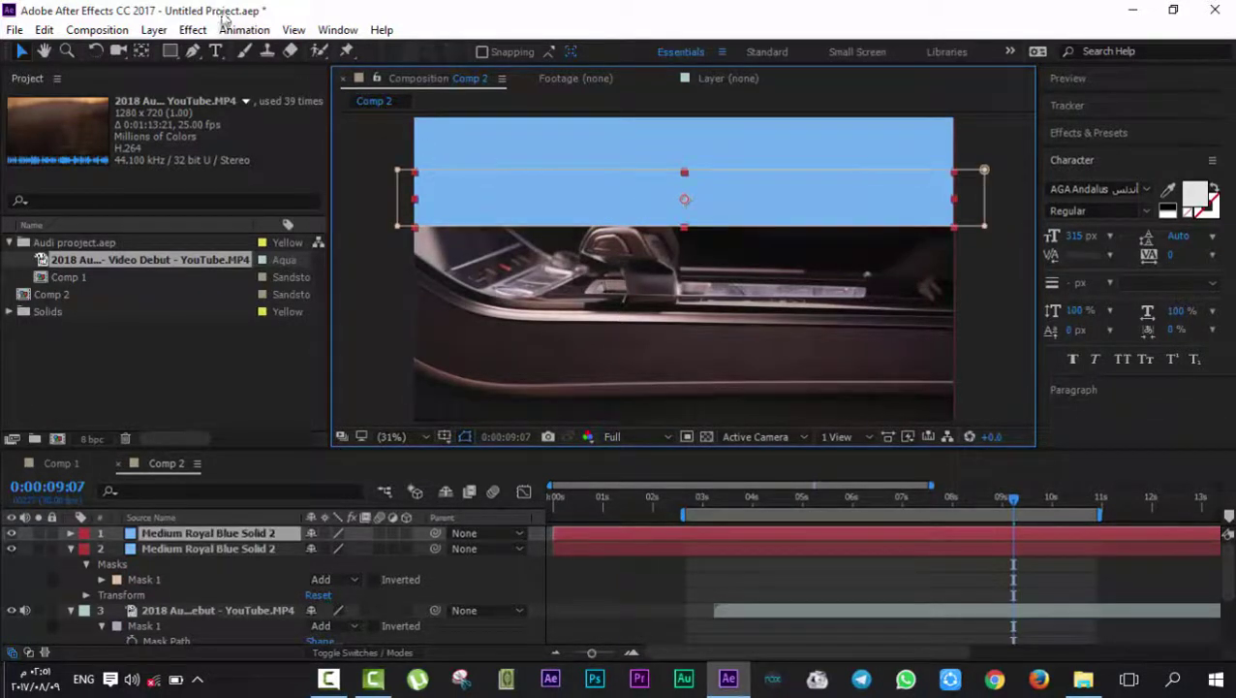
right_click(621, 193)
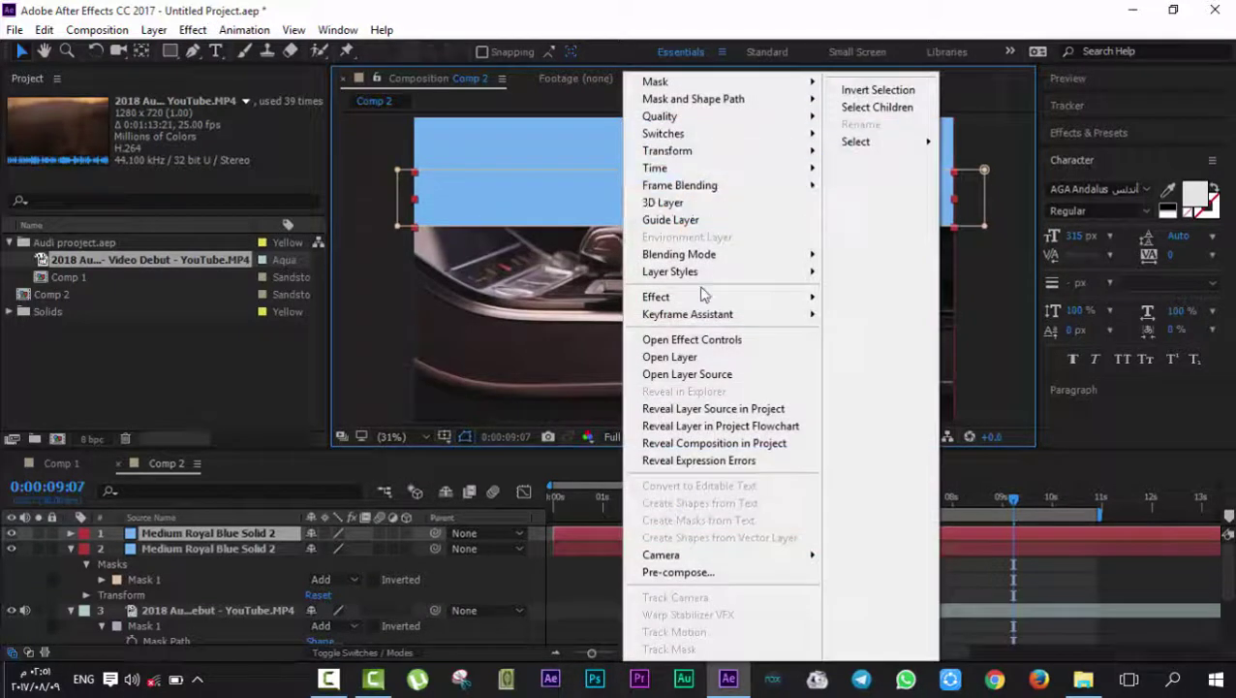
mouse_move(712, 305)
mouse_move(887, 266)
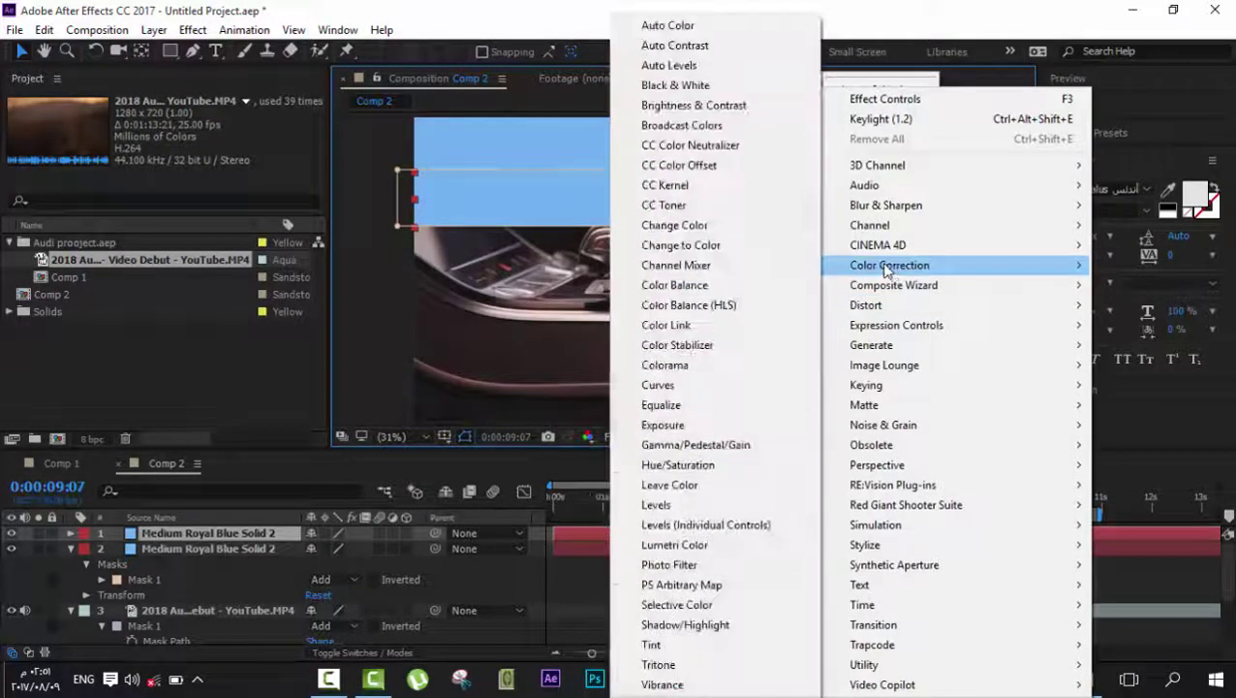
left_click(647, 645)
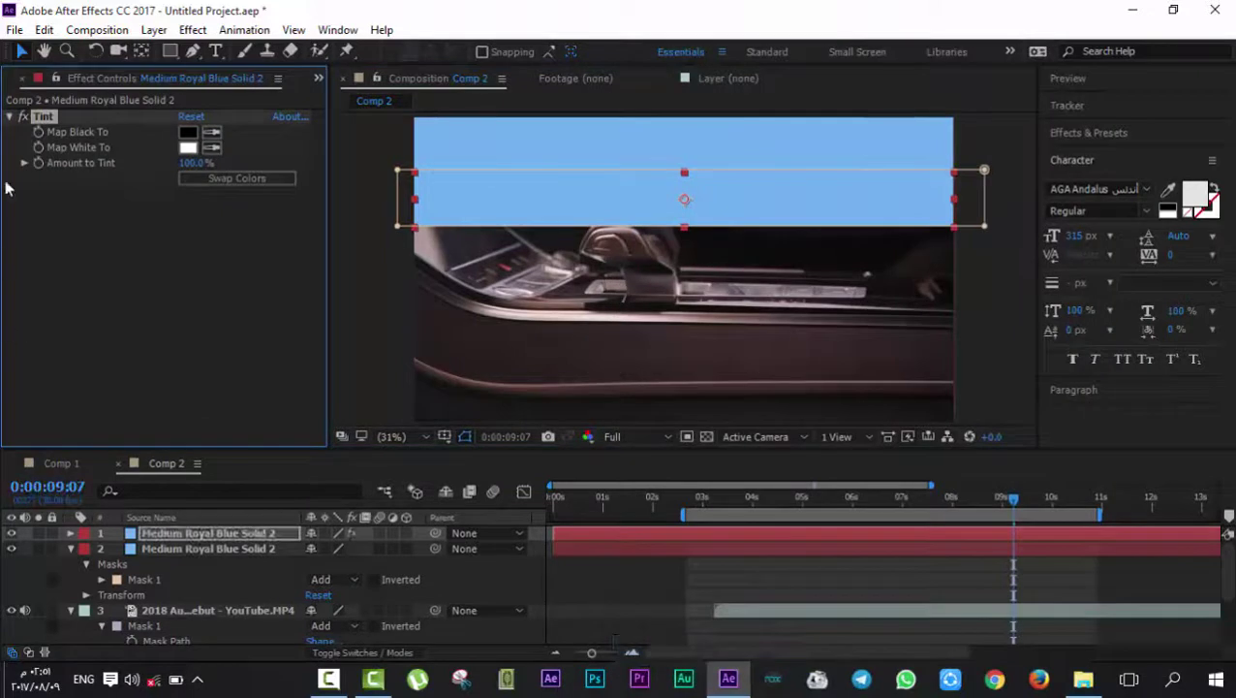
left_click(45, 116)
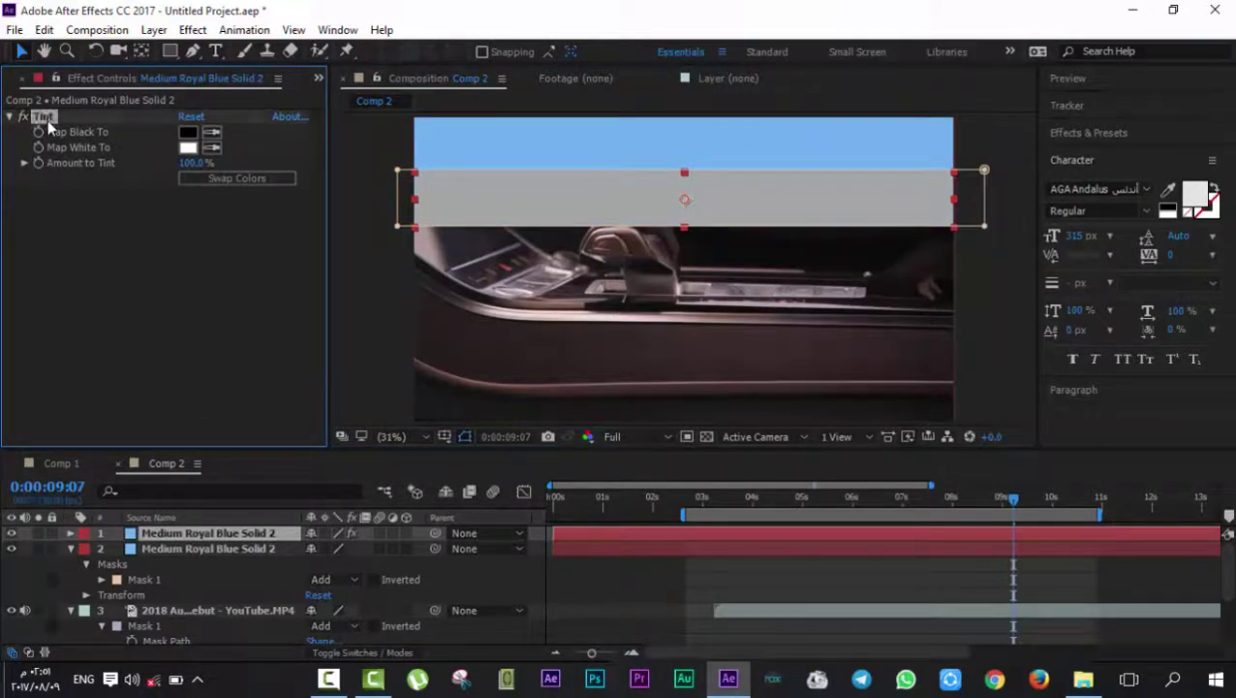
key("Delete")
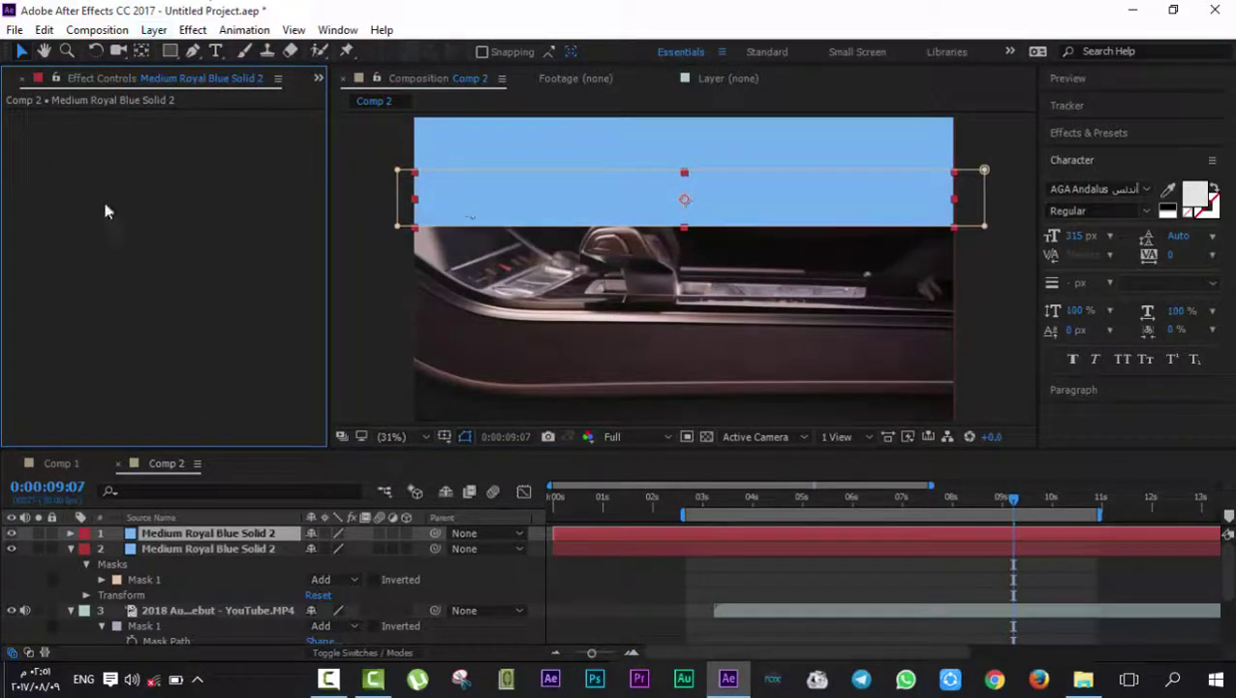
Apply the Tint effect to the second band and map both black and white to light red, with black set to F95F5F.
left_click(193, 30)
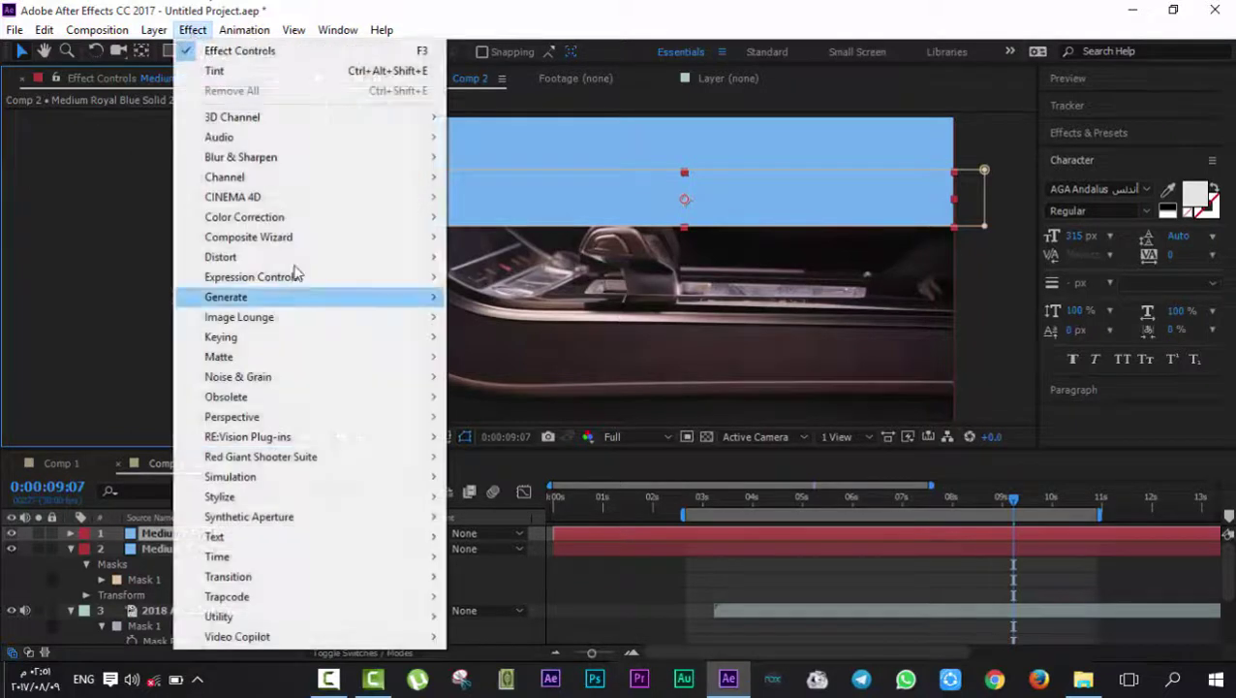
mouse_move(245, 217)
left_click(557, 644)
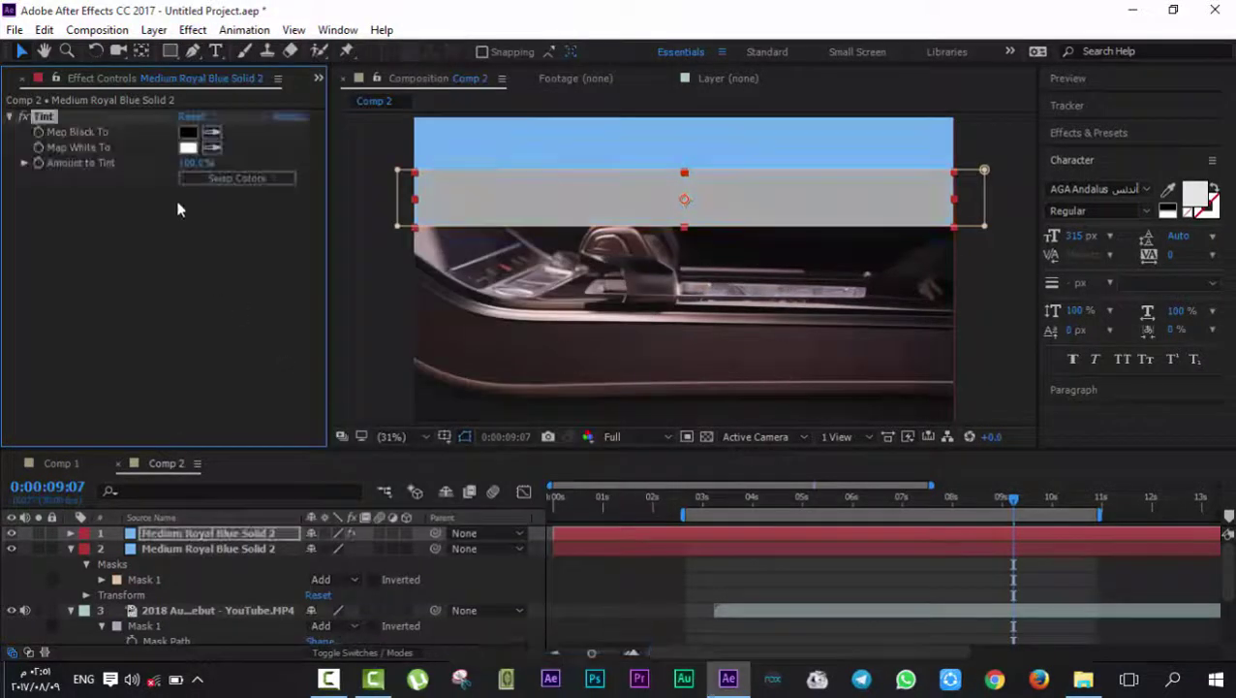
left_click(193, 134)
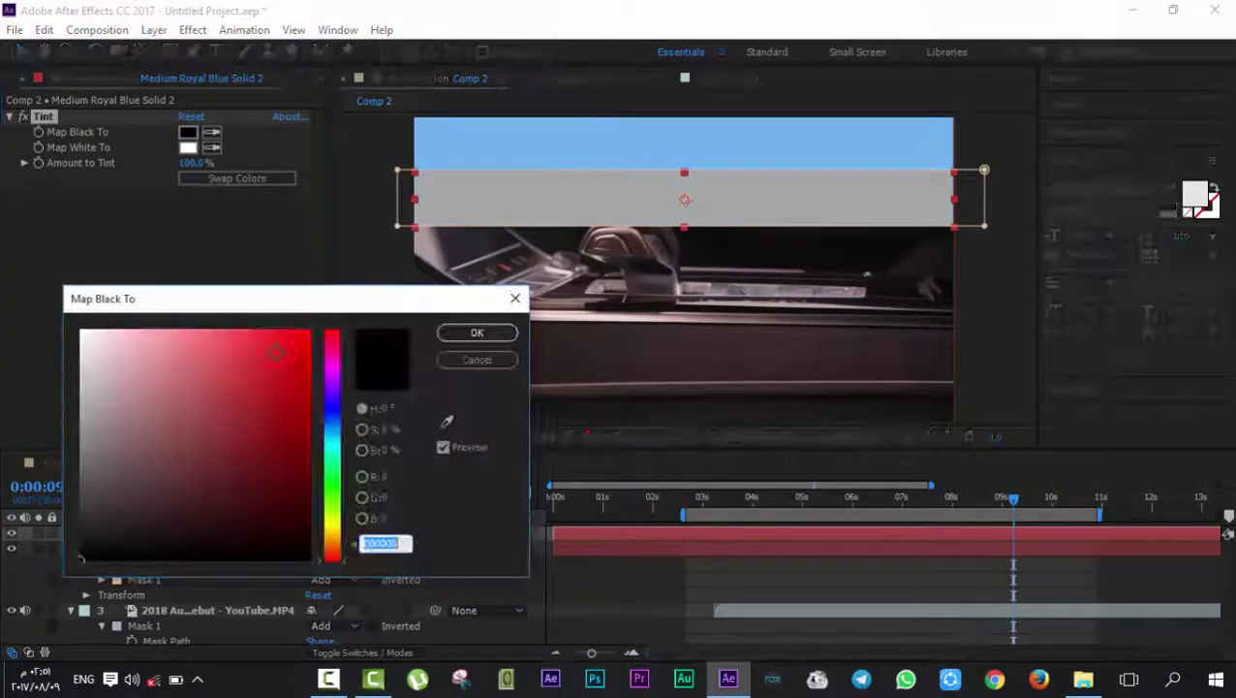
left_click(230, 339)
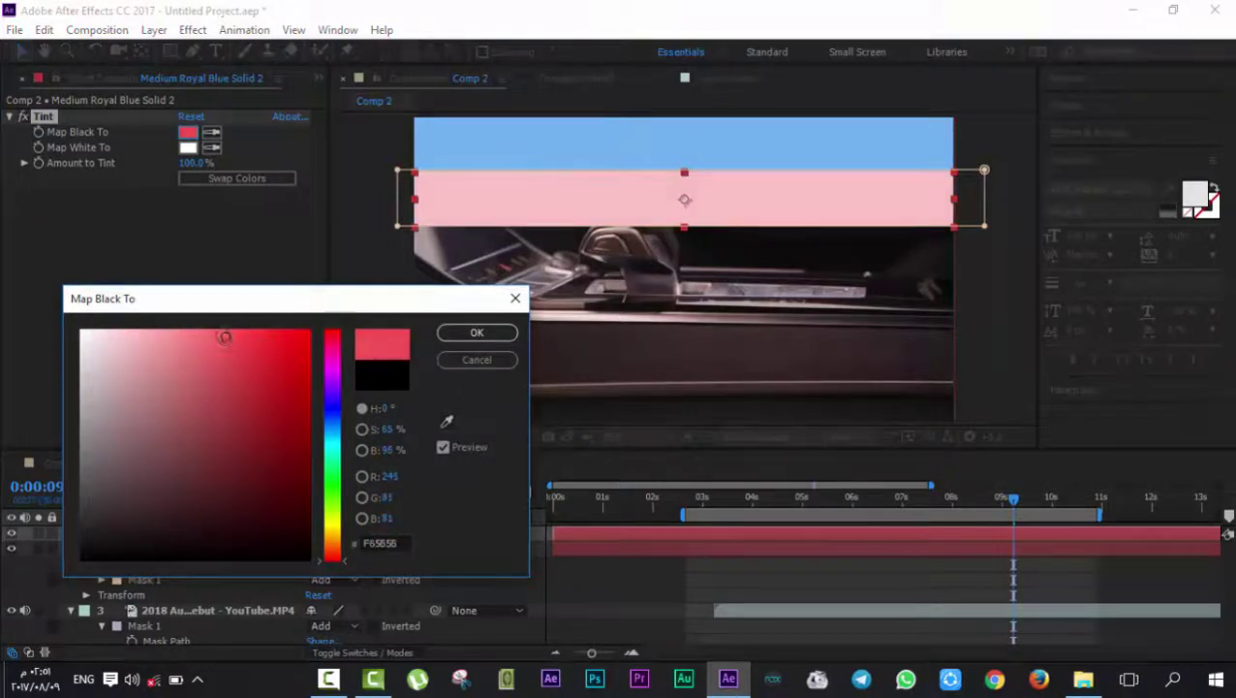
left_click(475, 334)
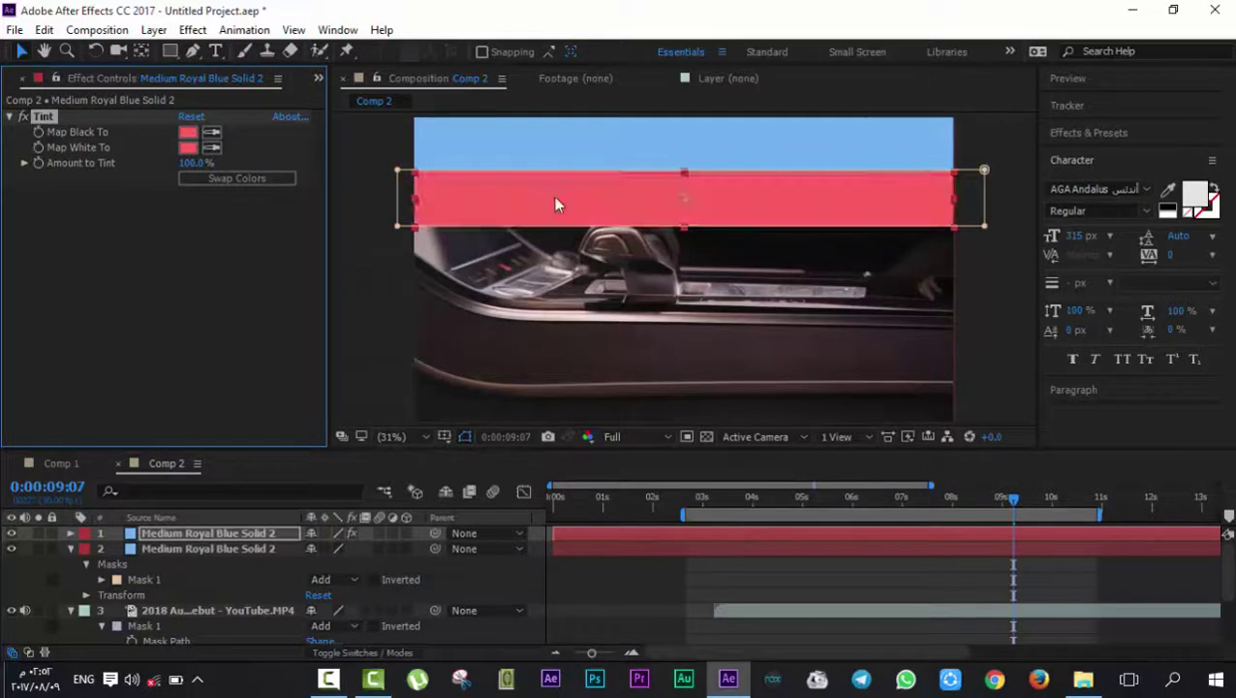
Duplicate the red band and place the copy directly below it.
left_click(880, 566)
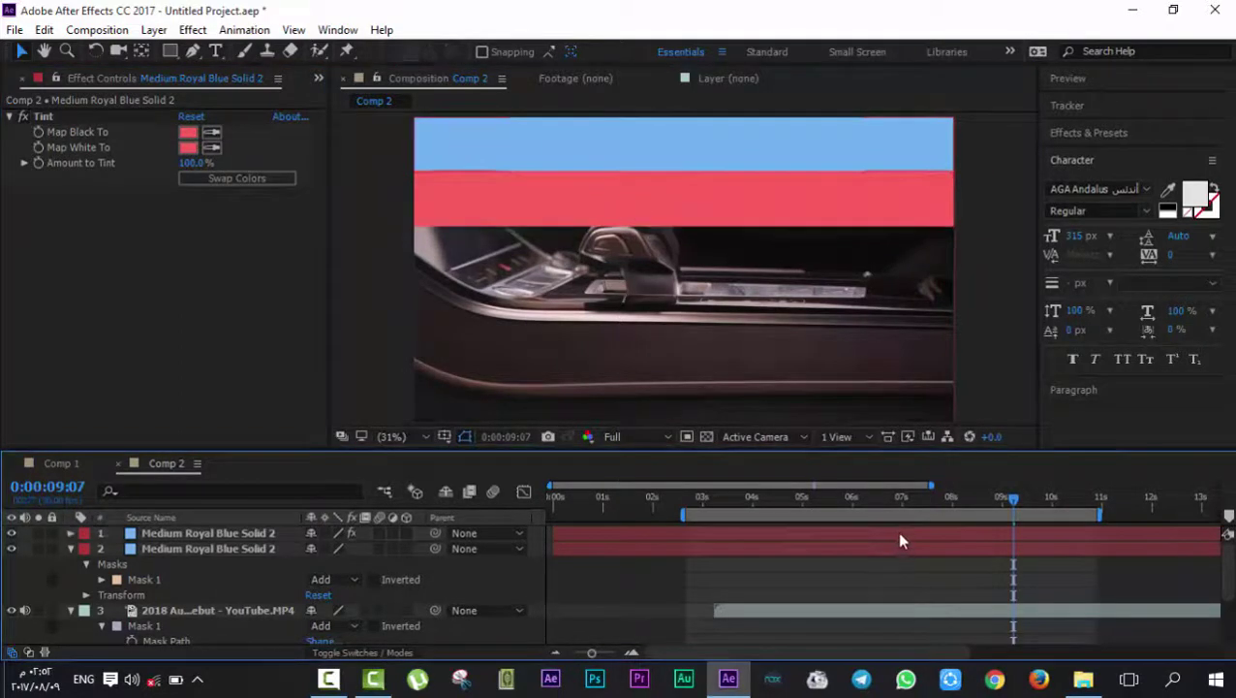
left_click(1020, 532)
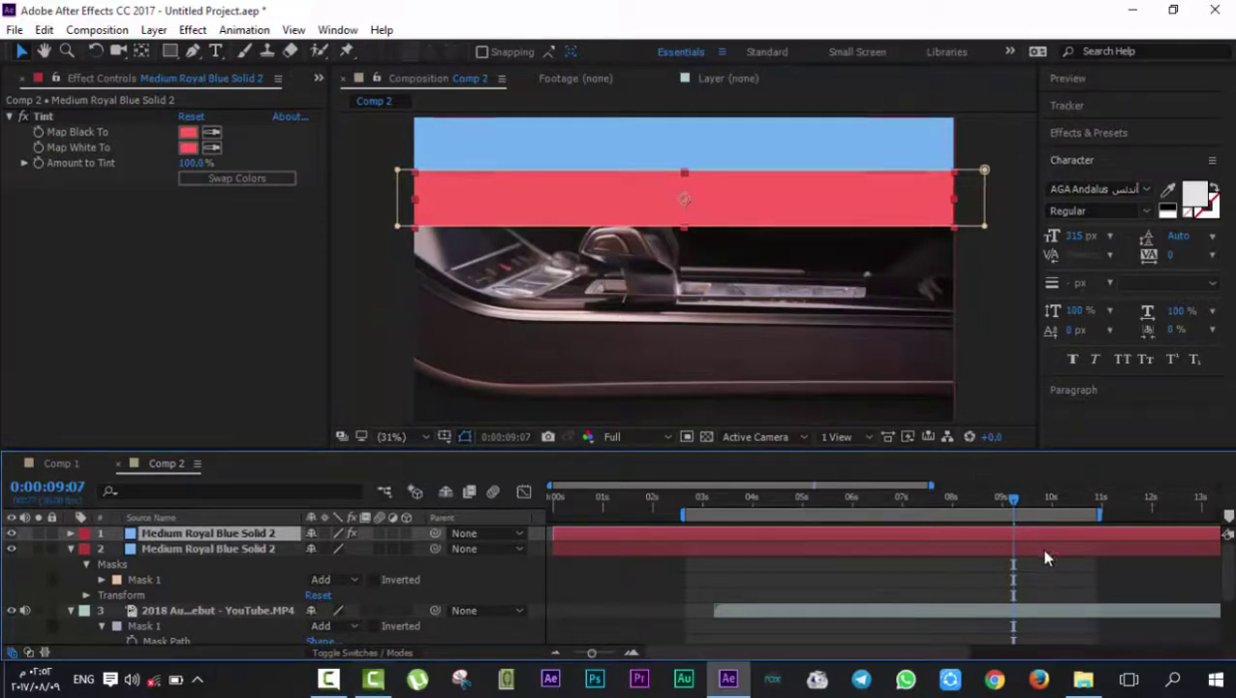
key("ctrl+d")
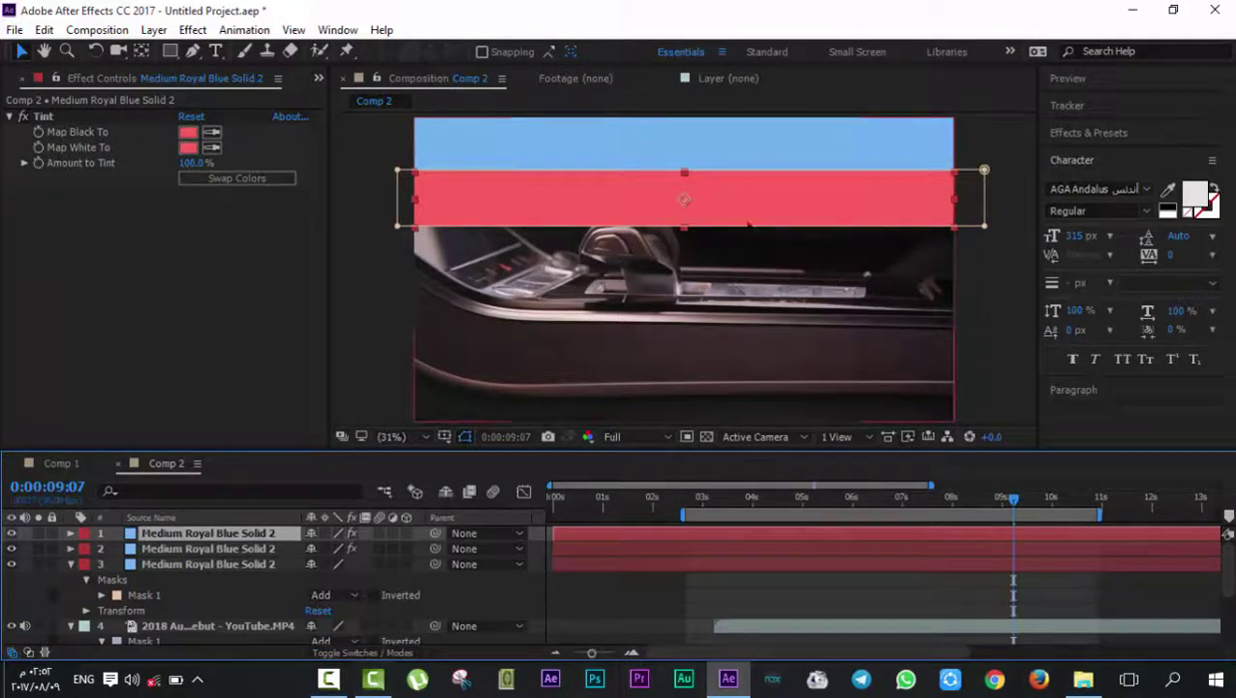
left_click_drag(748, 225, 741, 273)
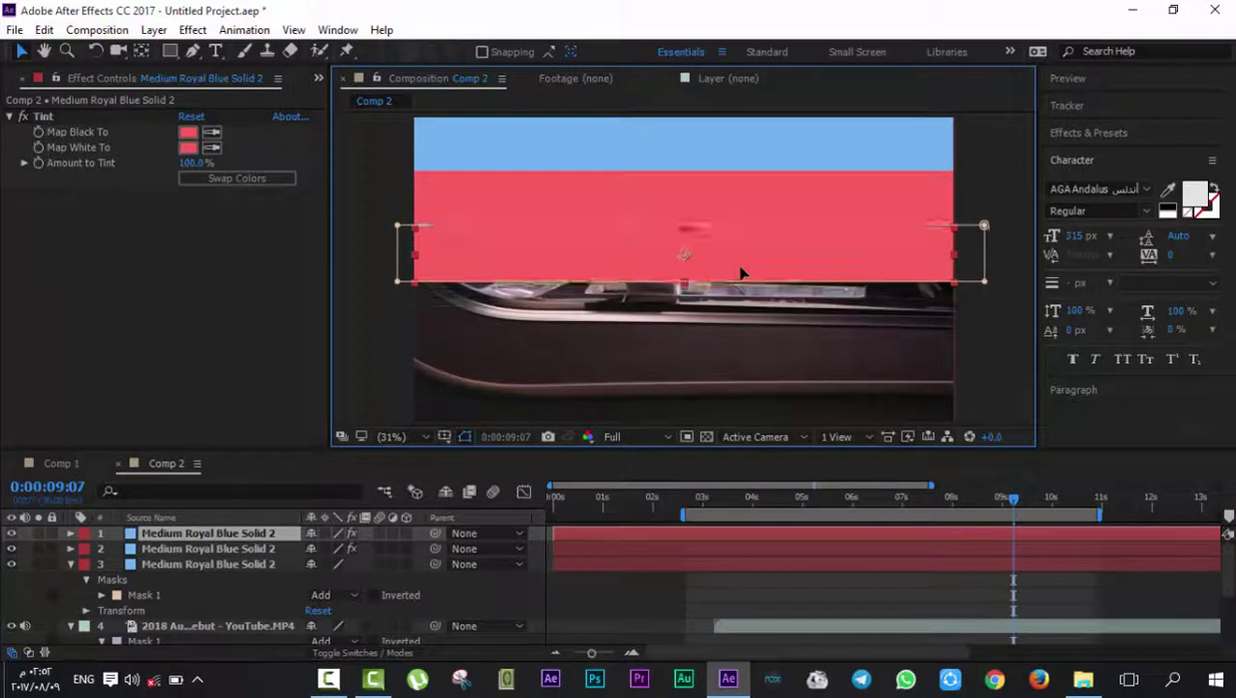
Set the third band's Map Black To color to yellow F9F45F in its Tint effect.
left_click(187, 132)
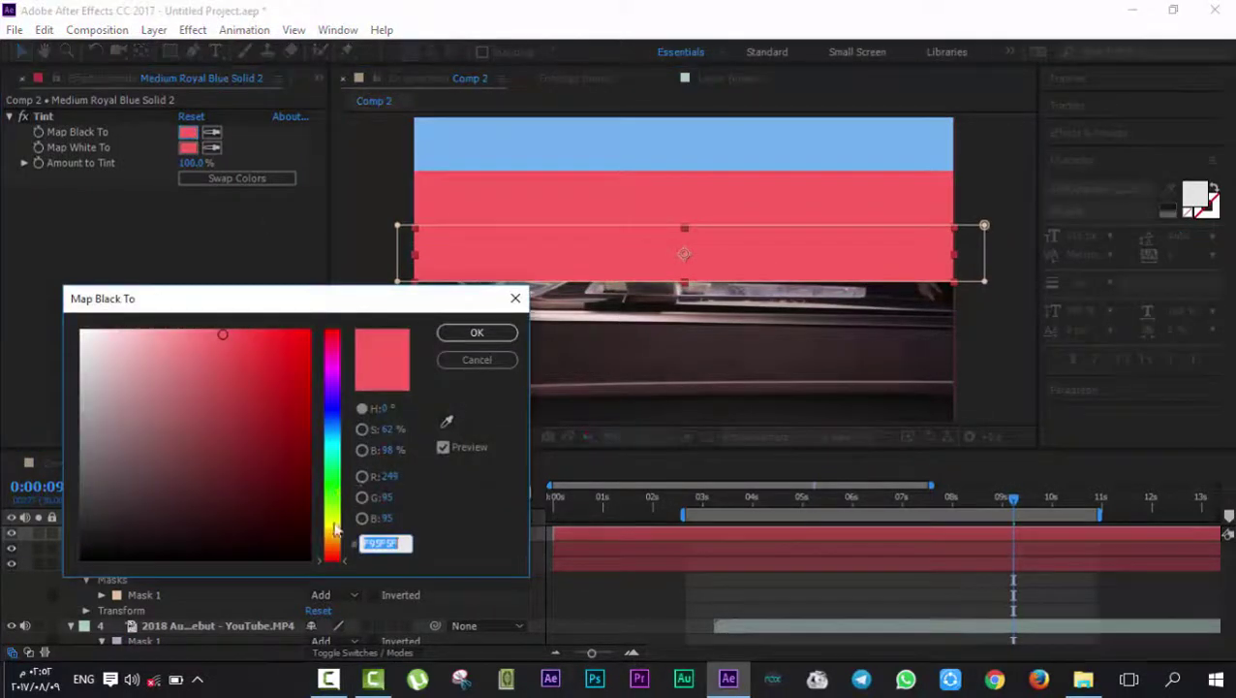
left_click(335, 525)
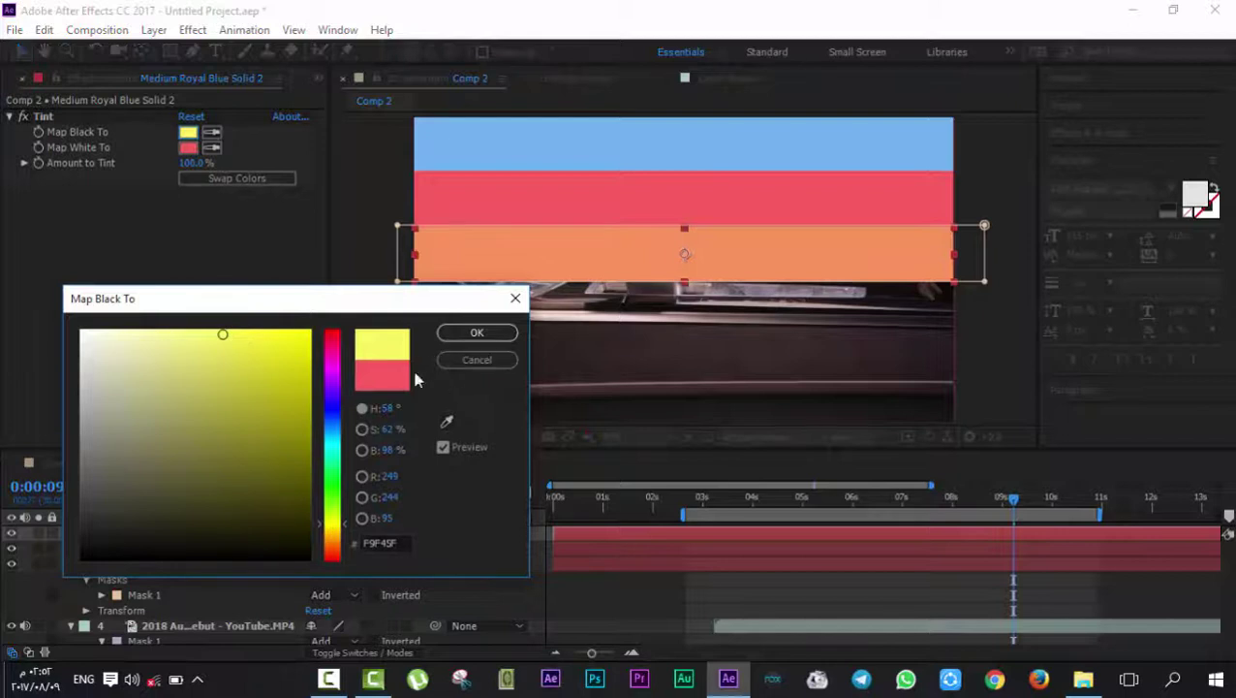
left_click(464, 334)
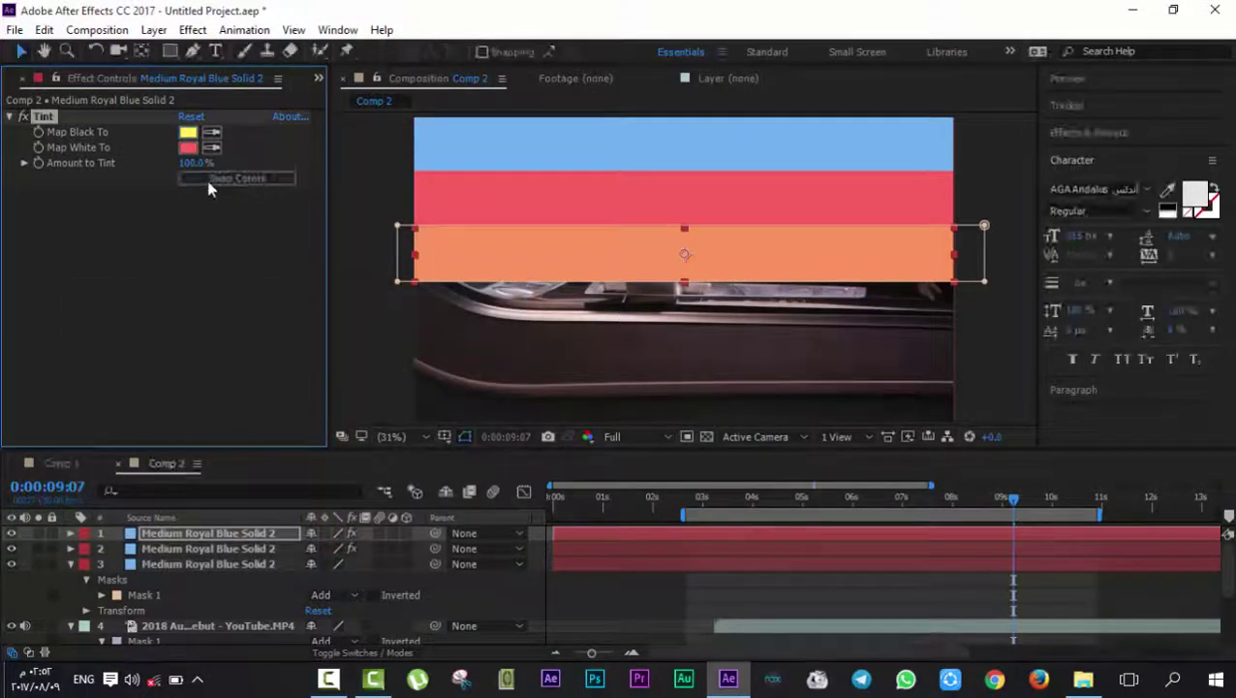
left_click(689, 254)
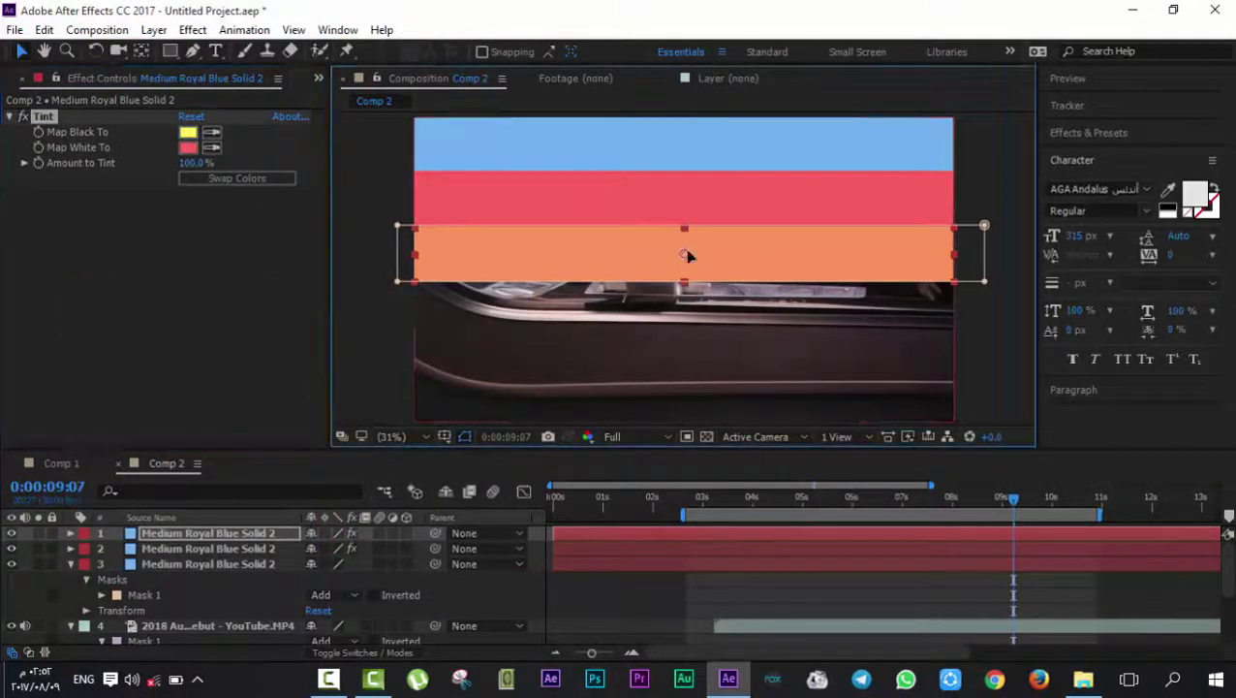
key("ctrl+d")
left_click(744, 262)
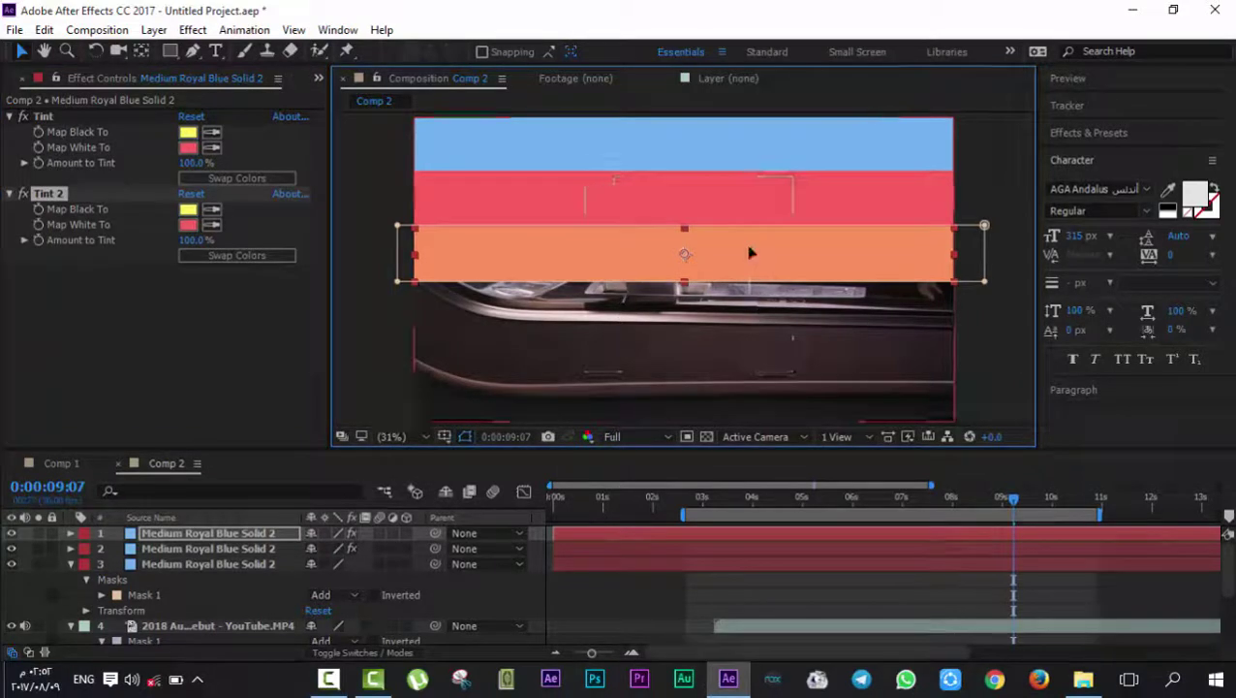
key("ctrl+z")
Duplicate the orange band's layer and align the copy flush against the orange band's lower edge.
left_click(233, 535)
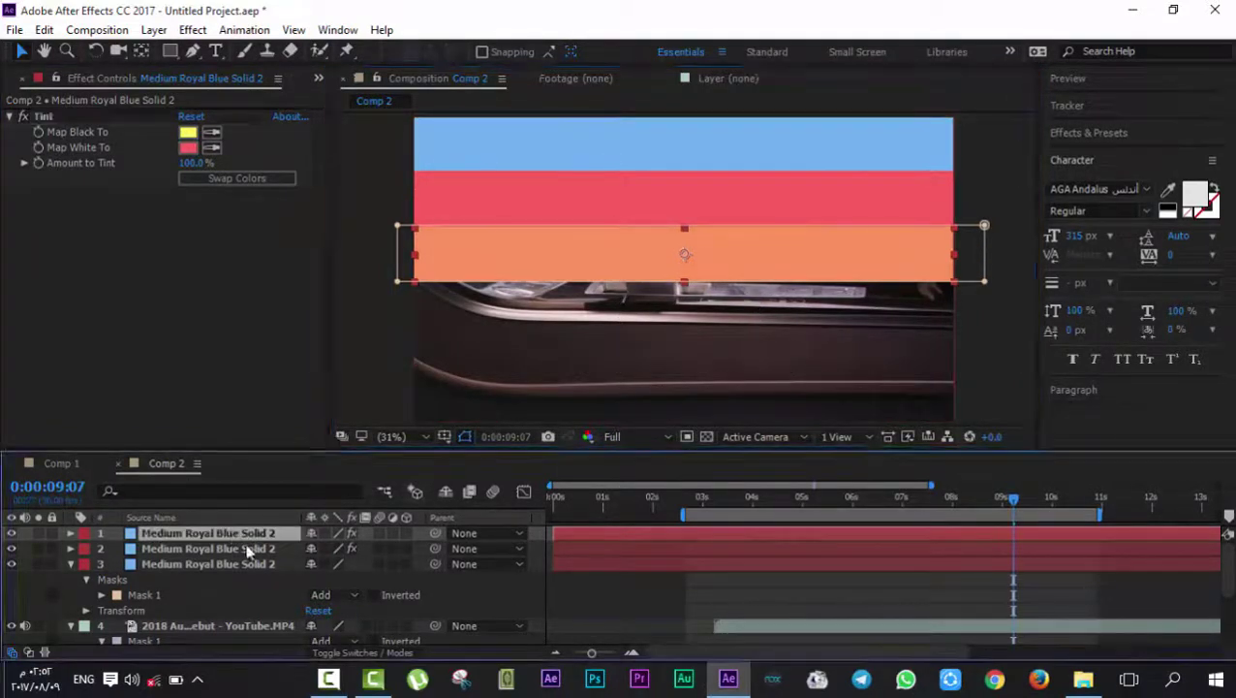
key("ctrl+d")
left_click_drag(761, 276, 760, 323)
key("Down")
key("Down")
key("Down")
key("Down")
key("Down")
key("Down")
key("Down")
key("Down")
key("Down")
key("Down")
key("Down")
key("Down")
key("Down")
key("Down")
key("Down")
key("Up")
key("Up")
key("Up")
key("Up")
key("Up")
key("Up")
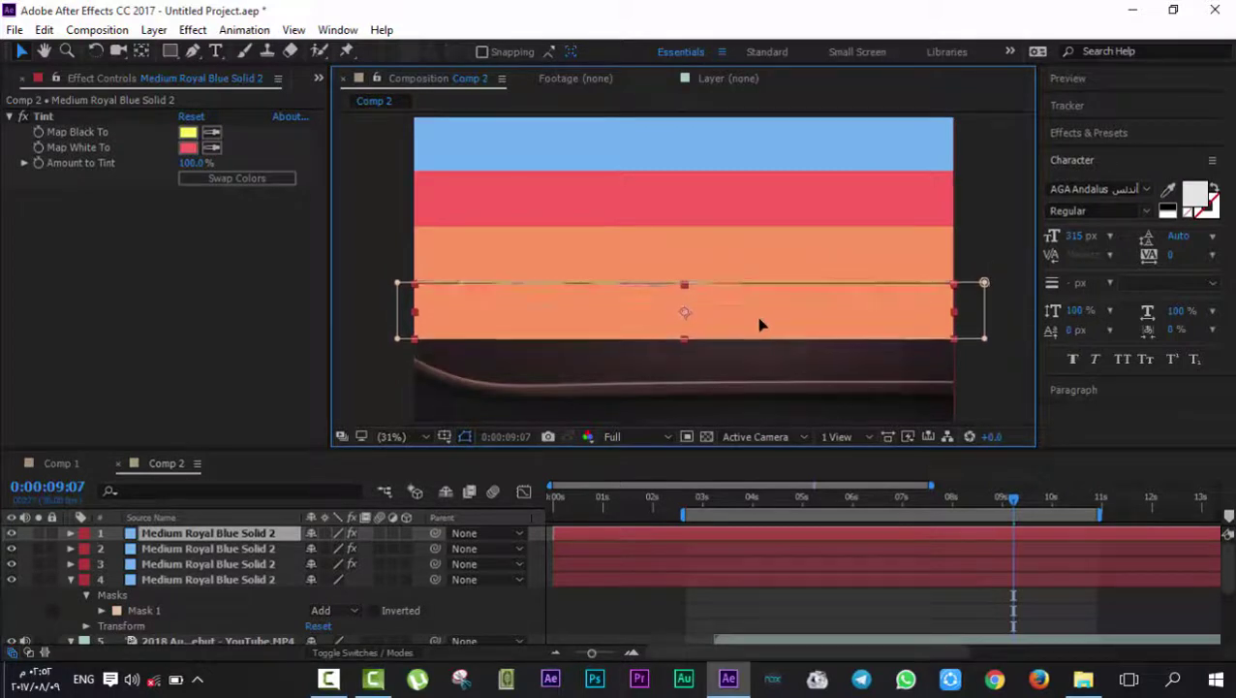
key("Return")
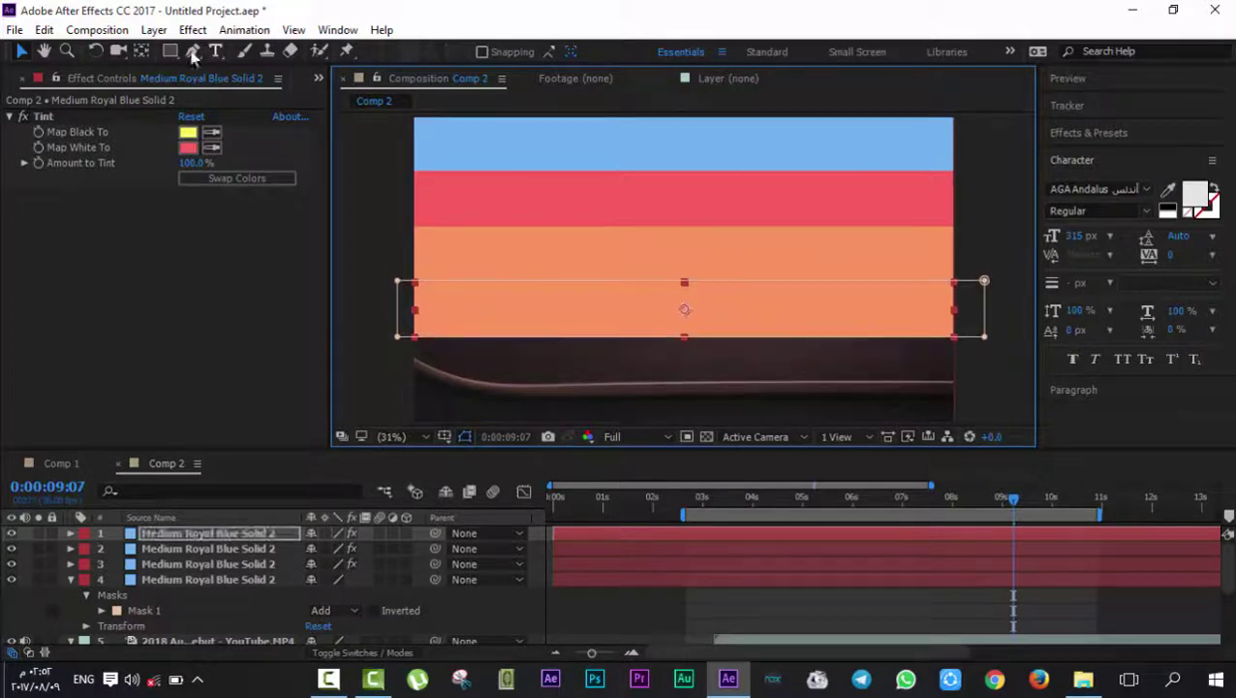
Match the fourth band's Map White To color to the yellow of Map Black To.
left_click(211, 149)
left_click(191, 134)
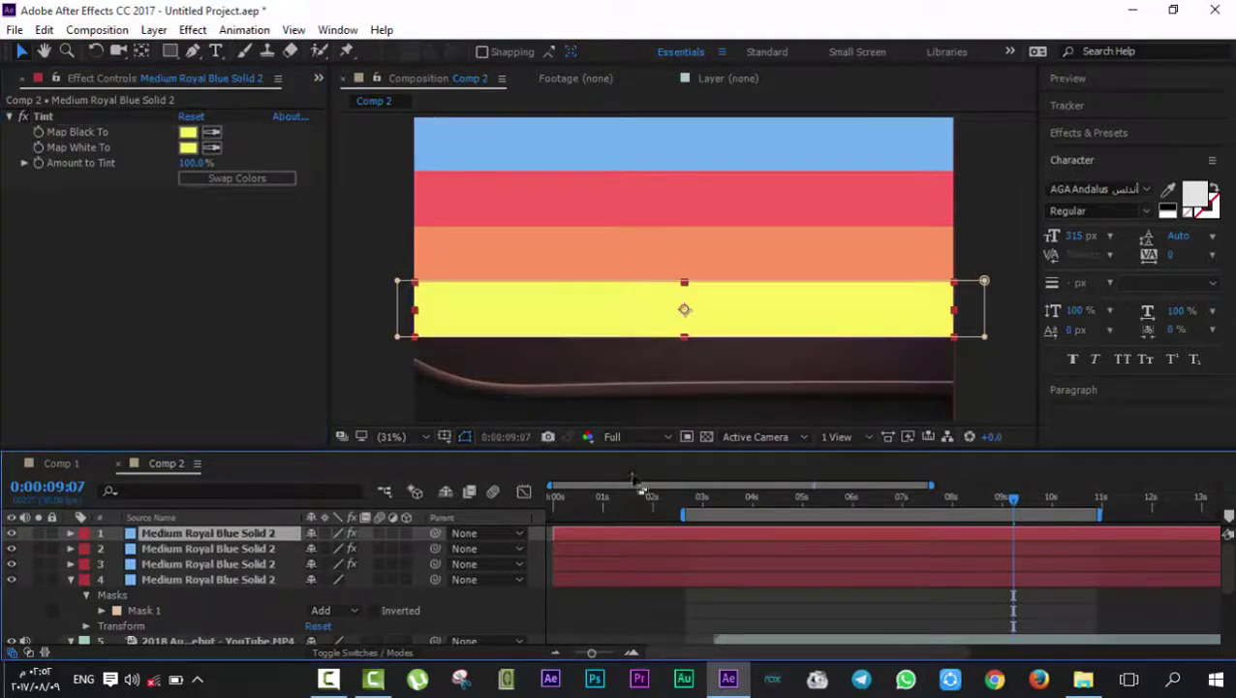
Duplicate the yellow band and align the copy flush against its lower edge.
key("ctrl+d")
left_click(712, 312)
left_click_drag(724, 338, 730, 359)
key("shift+Up")
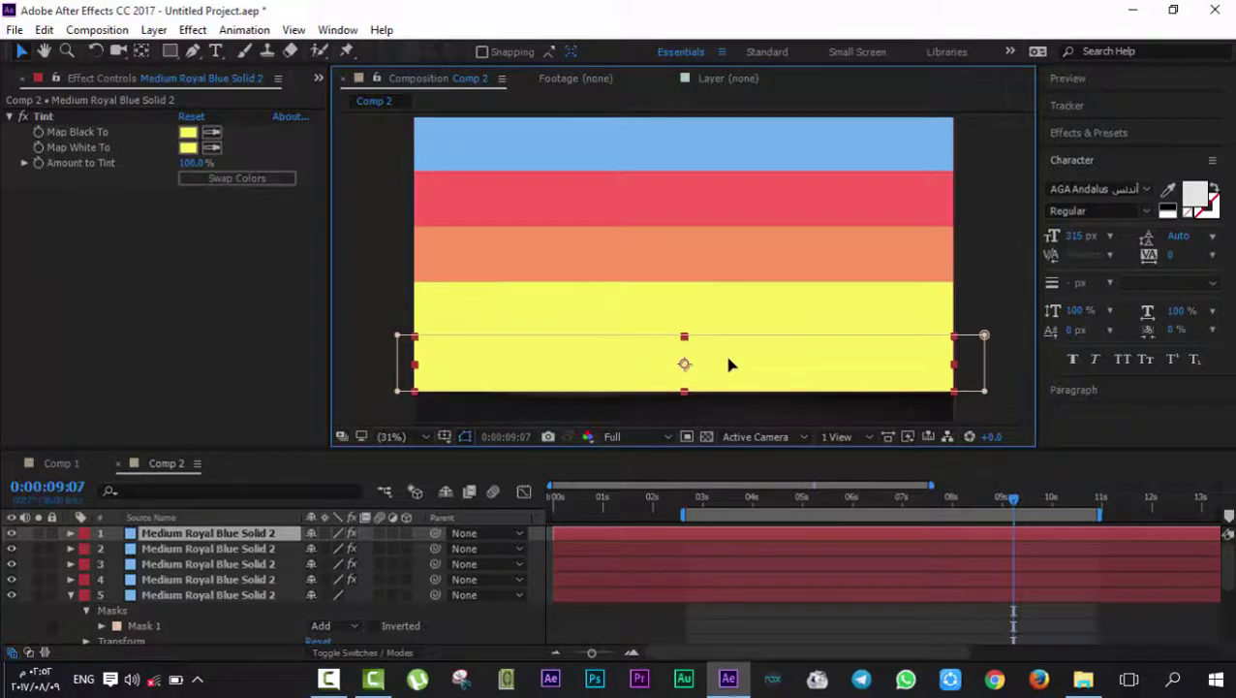
key("Return")
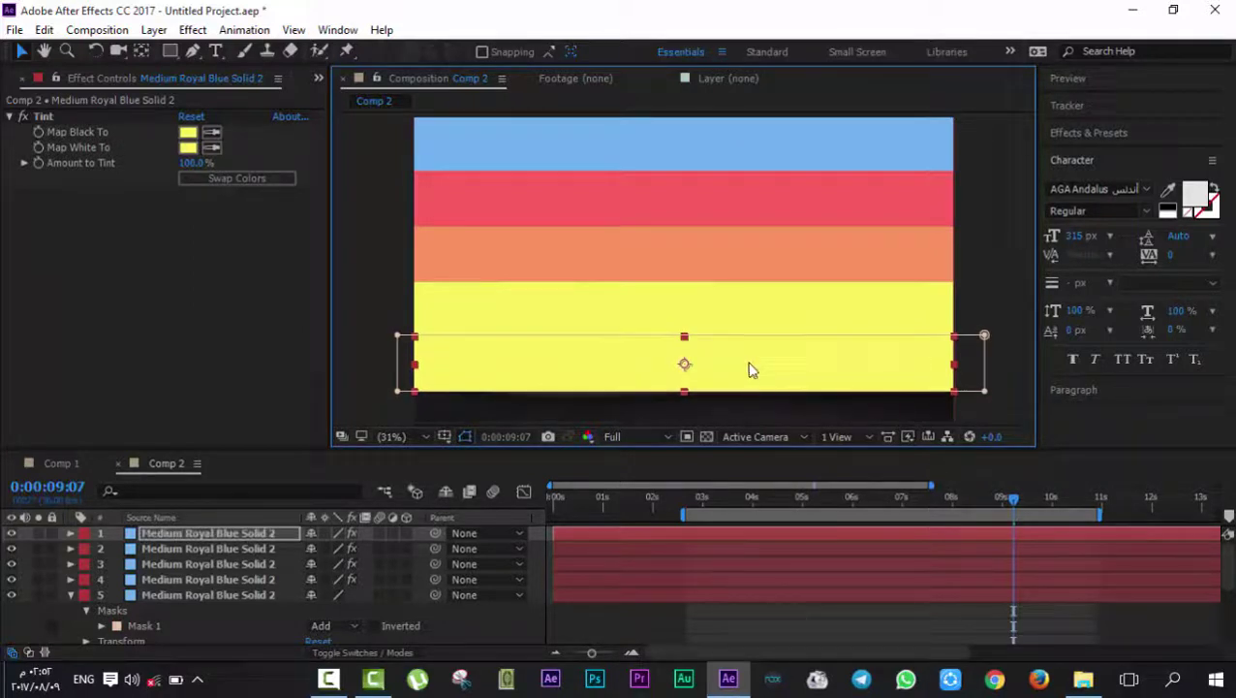
key("Return")
Duplicate the fifth yellow band and align the copy flush against its lower edge as a sixth band.
key("ctrl+d")
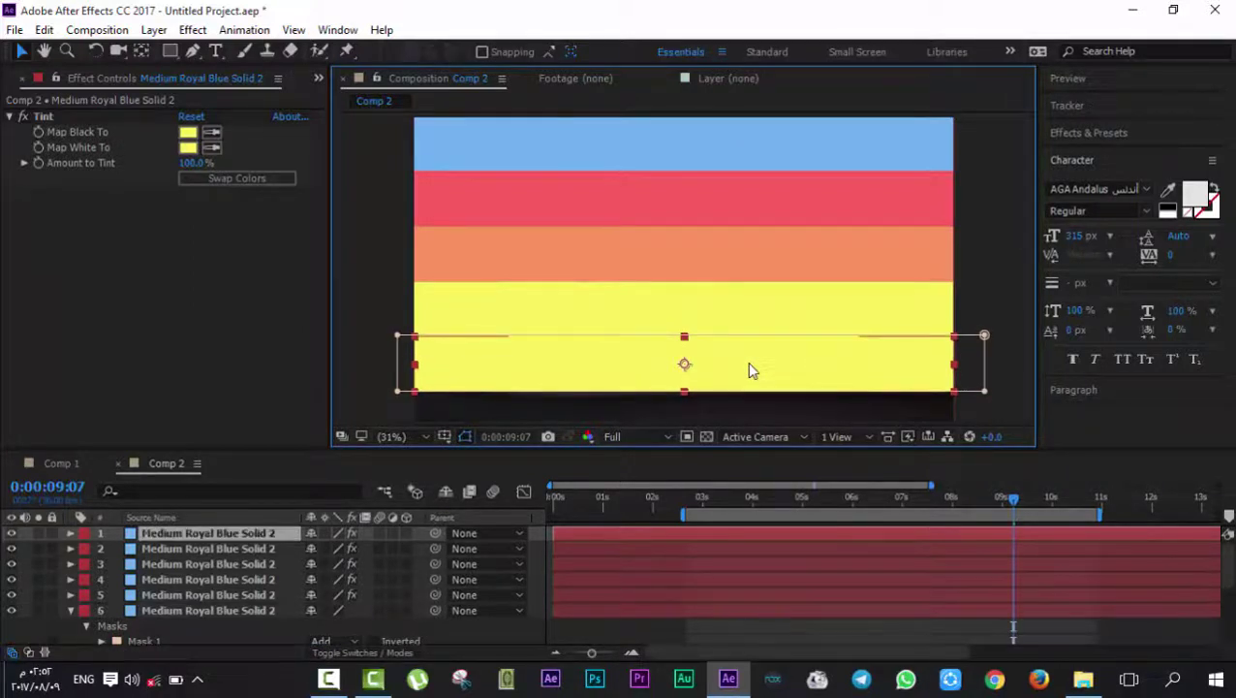
key("shift+Down")
key("shift+Down")
key("shift+Down")
key("shift+Down")
key("shift+Down")
key("shift+Down")
key("shift+Down")
key("shift+Down")
key("shift+Down")
key("shift+Down")
key("shift+Down")
key("shift+Down")
key("shift+Down")
key("shift+Down")
key("shift+Down")
key("shift+Down")
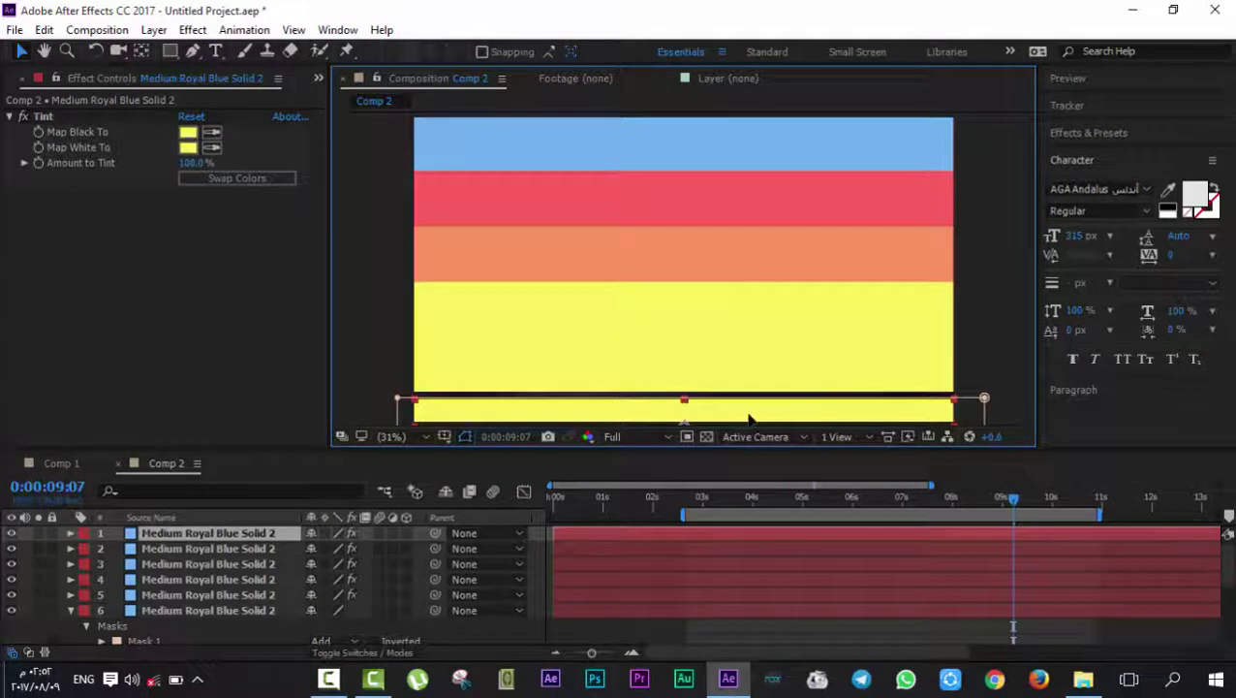
key("Return")
Set the fifth band's Map Black To color to green 5FF97C in its Tint effect.
left_click(633, 346)
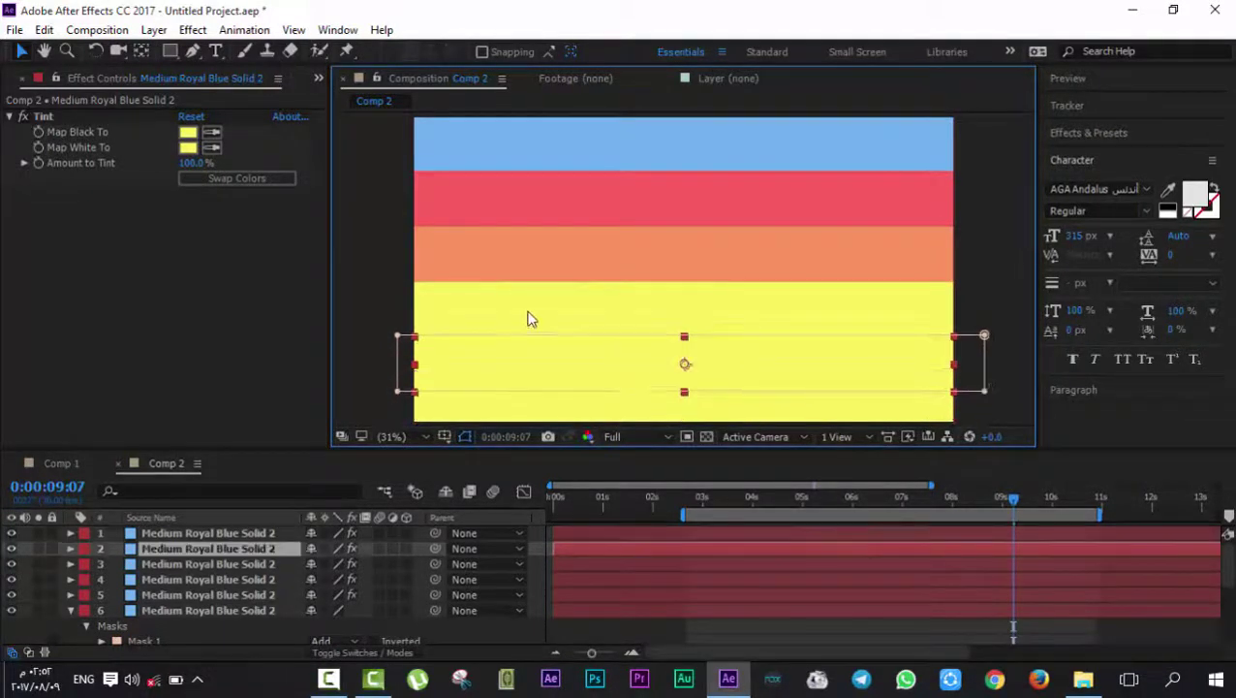
left_click(187, 132)
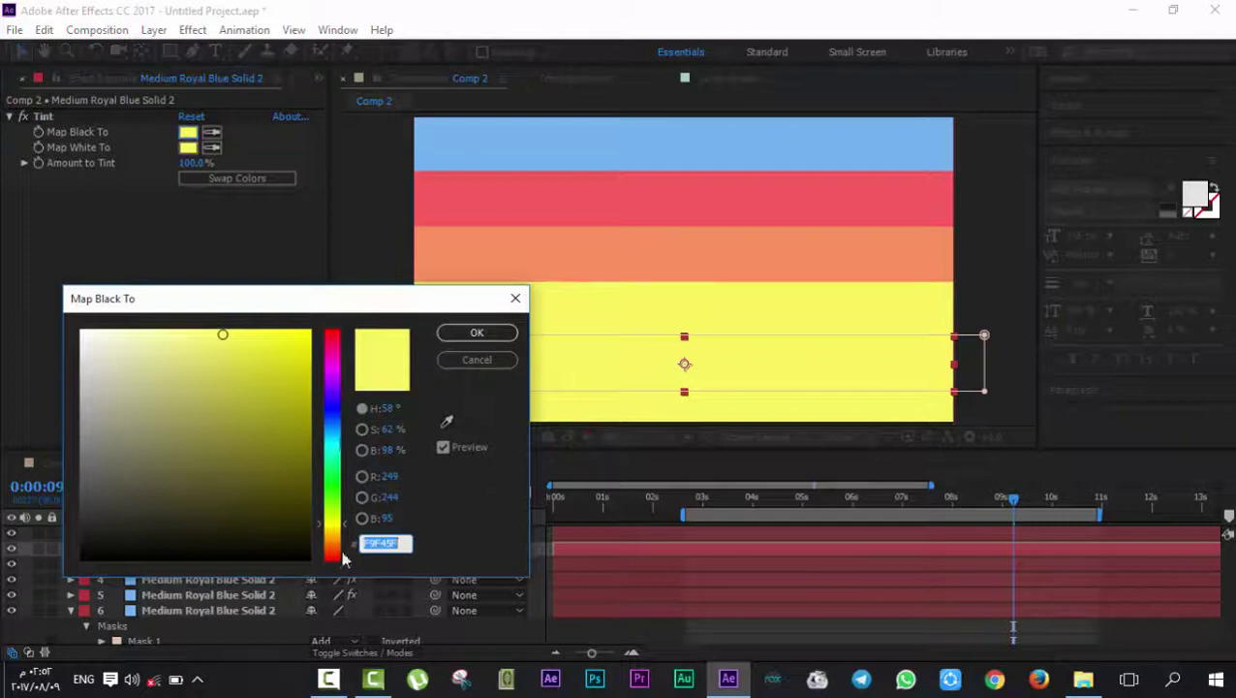
left_click_drag(341, 560, 338, 554)
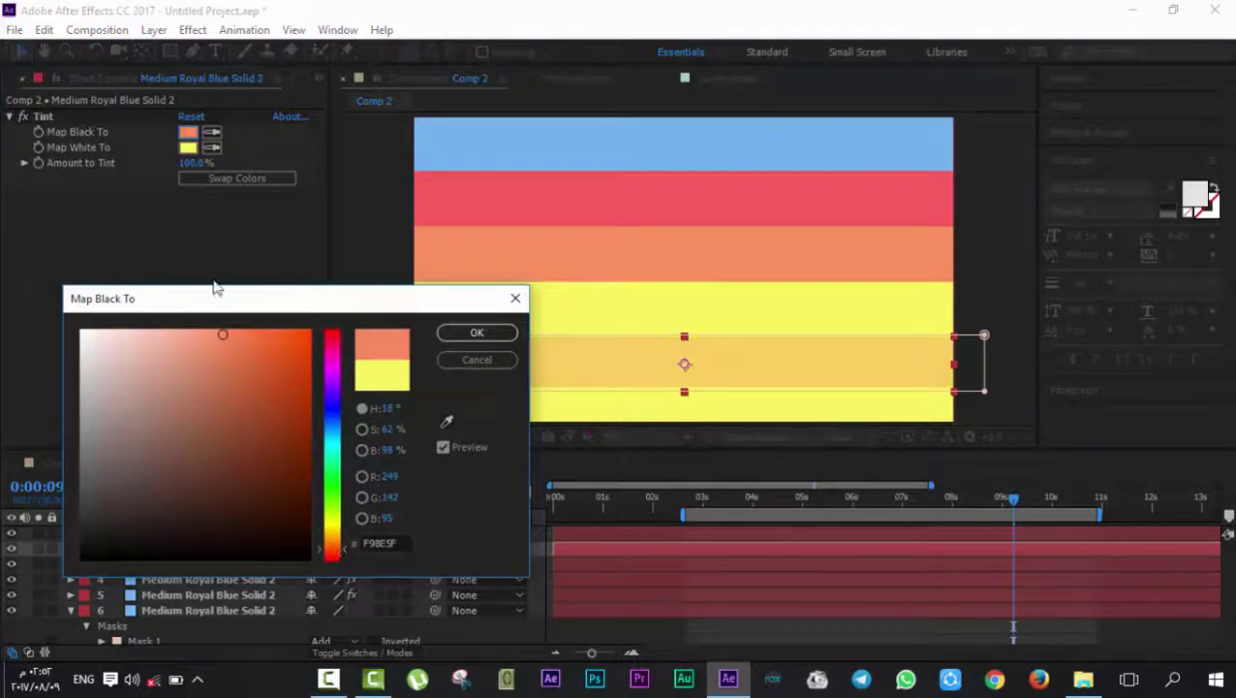
left_click_drag(332, 511, 329, 485)
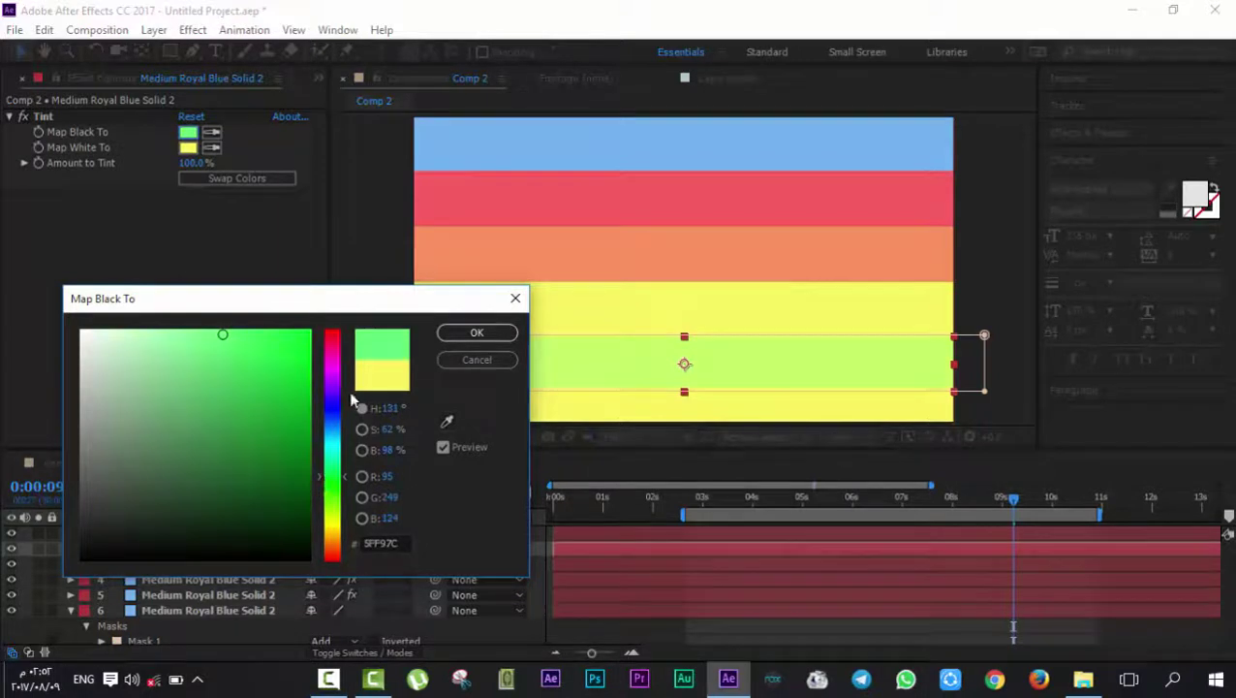
left_click(477, 333)
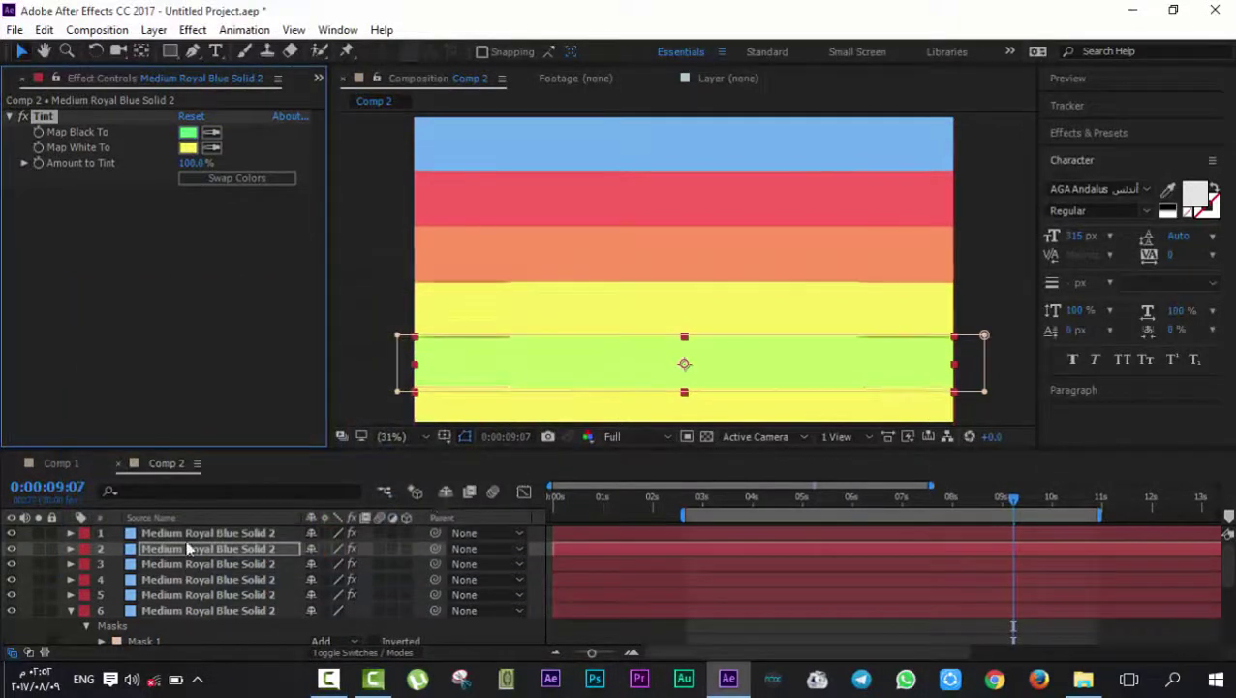
Set the sixth band's Tint to purple for Map Black To and match Map White To to the same purple.
left_click(188, 537)
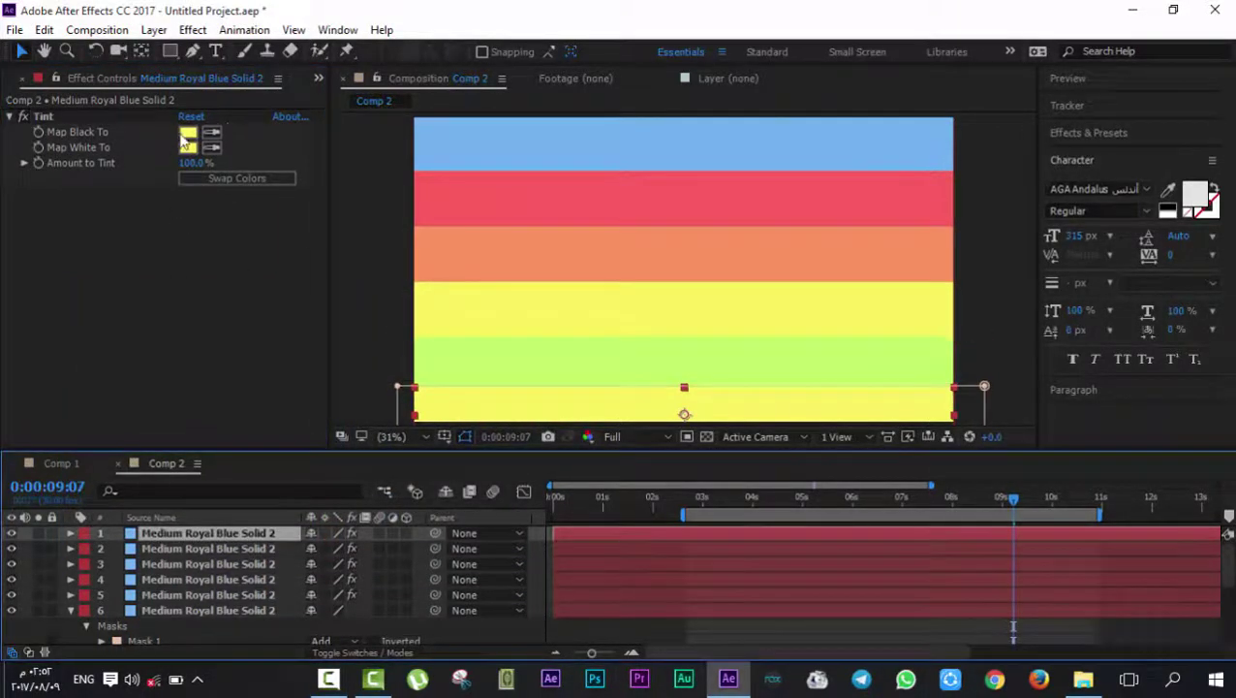
left_click(186, 136)
left_click_drag(337, 456, 315, 376)
left_click(475, 333)
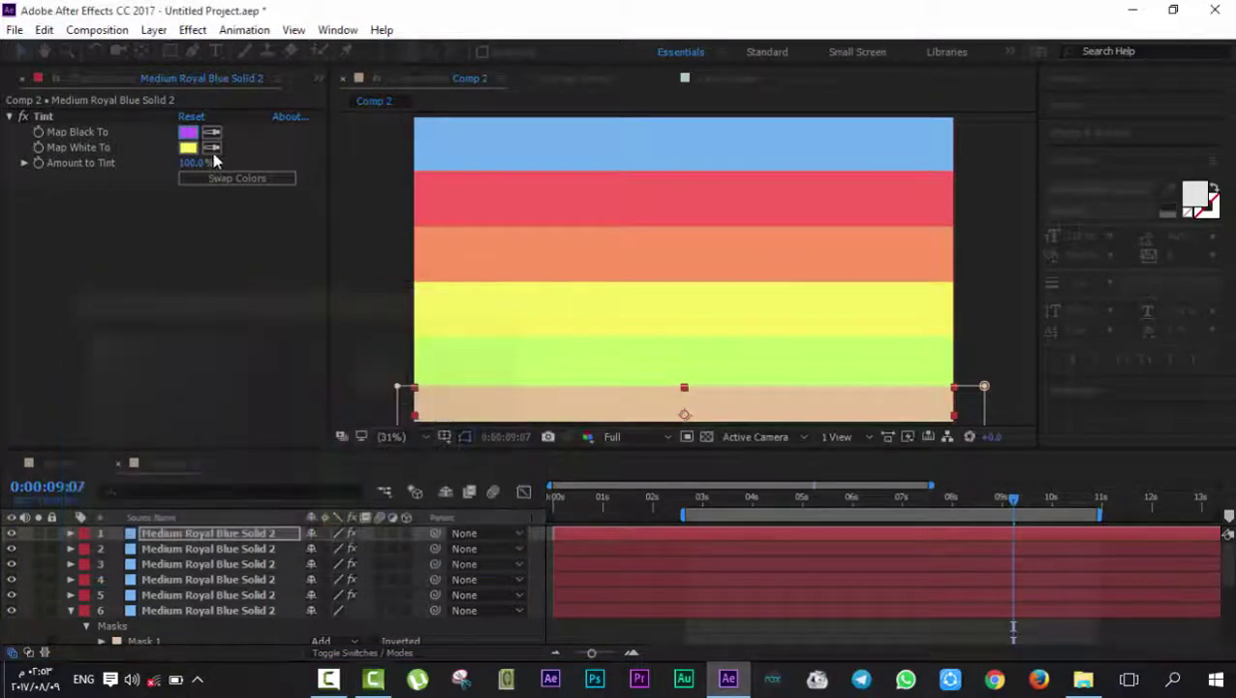
left_click(188, 129)
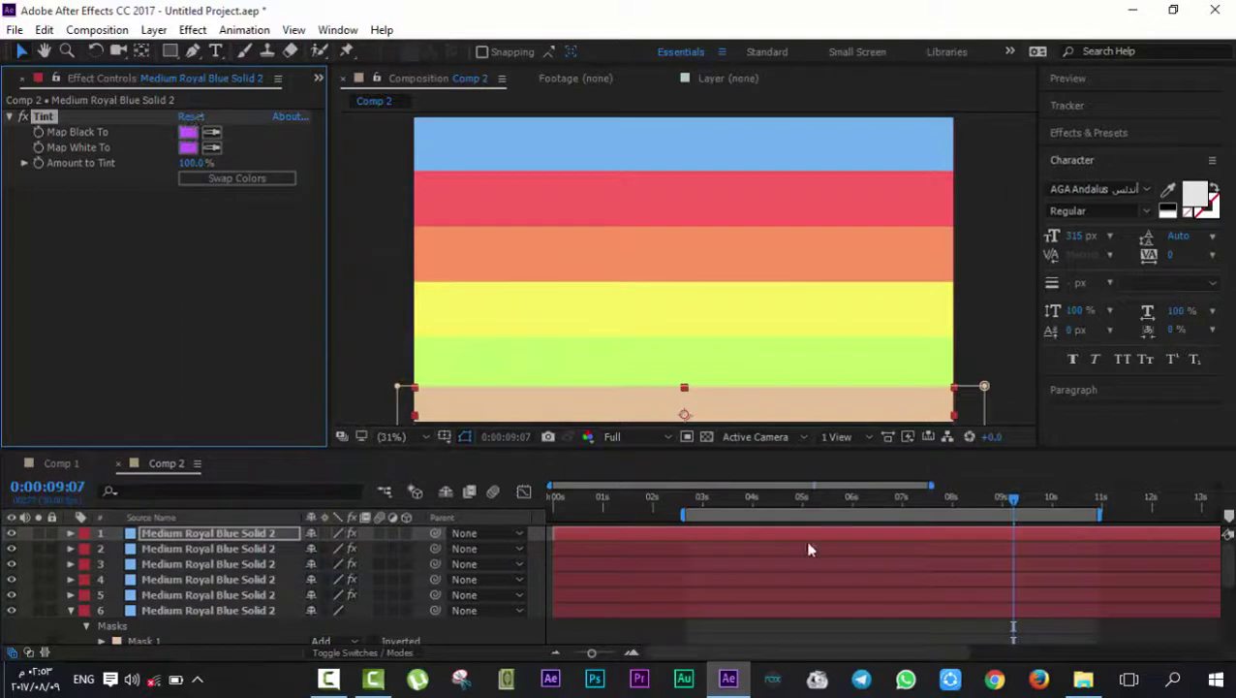
Split all six Medium Royal Blue Solid 2 band layers at 0:00:09:07.
scroll(1022, 538, "down", 1)
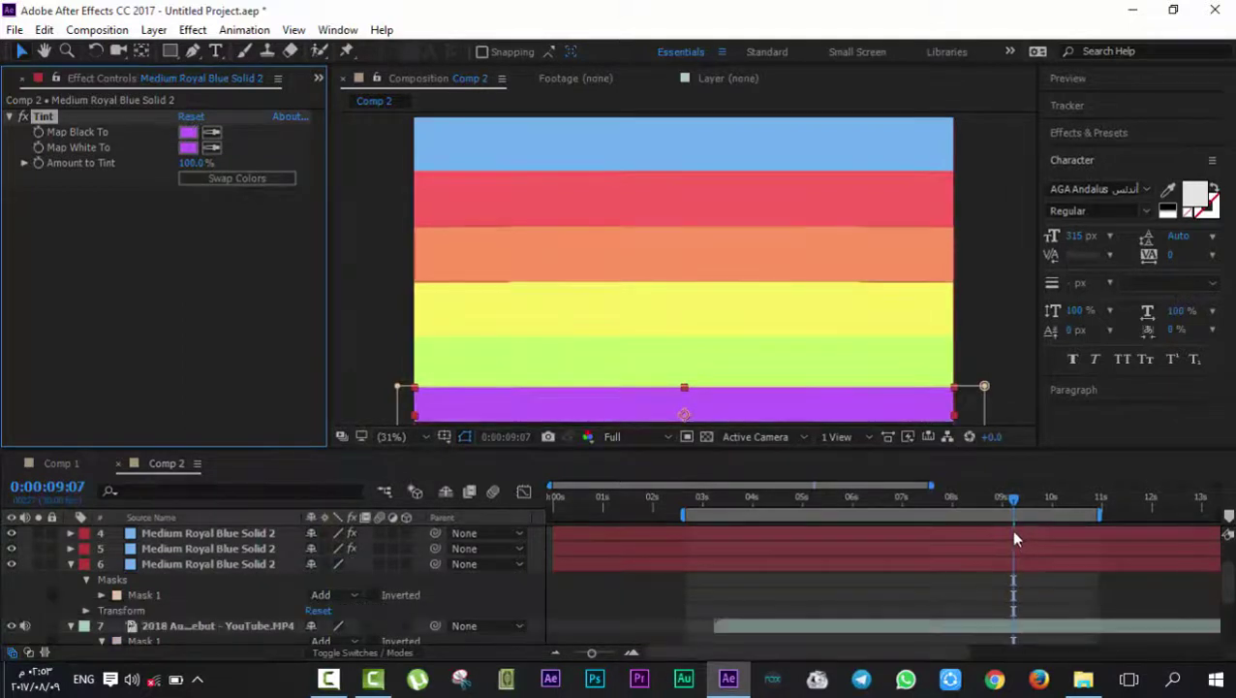
scroll(1016, 535, "up", 1)
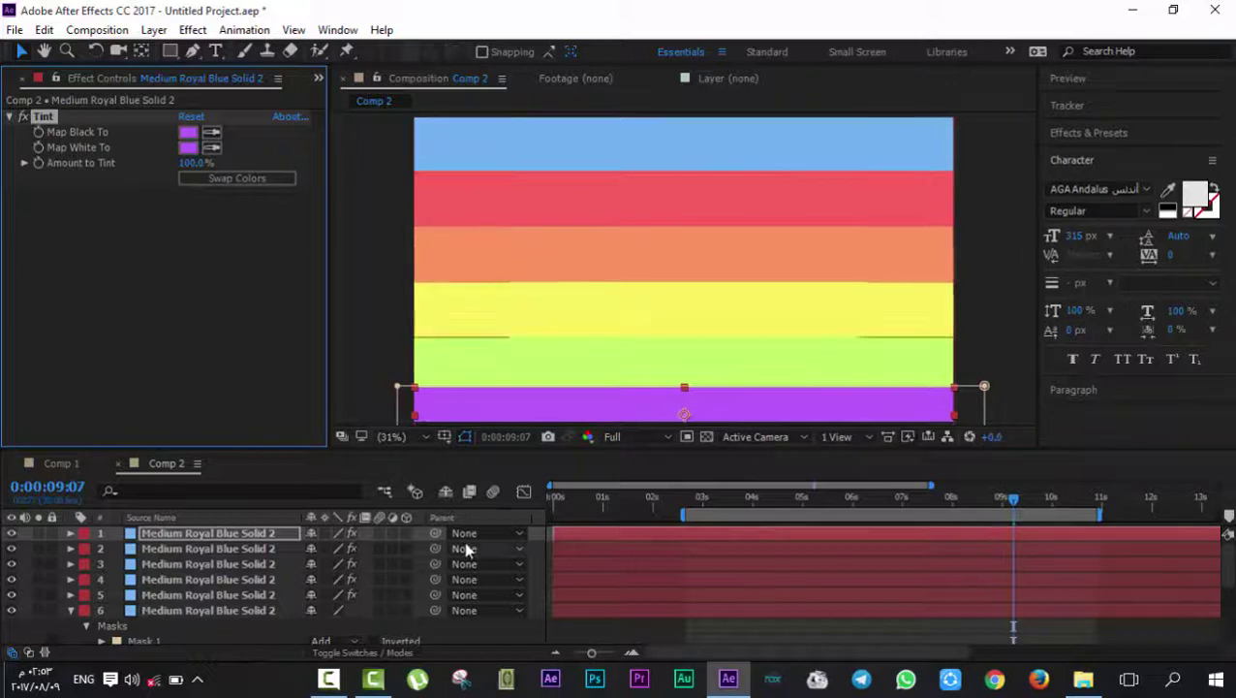
left_click_drag(532, 536, 250, 627)
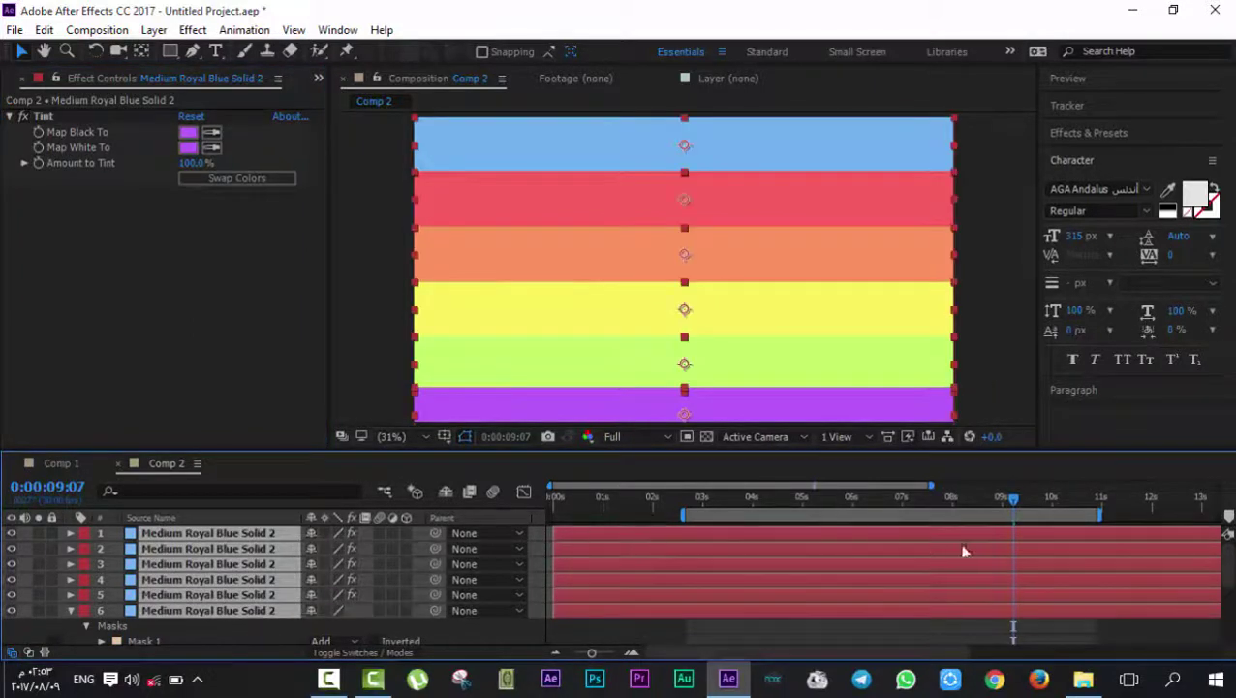
key("ctrl+shift+d")
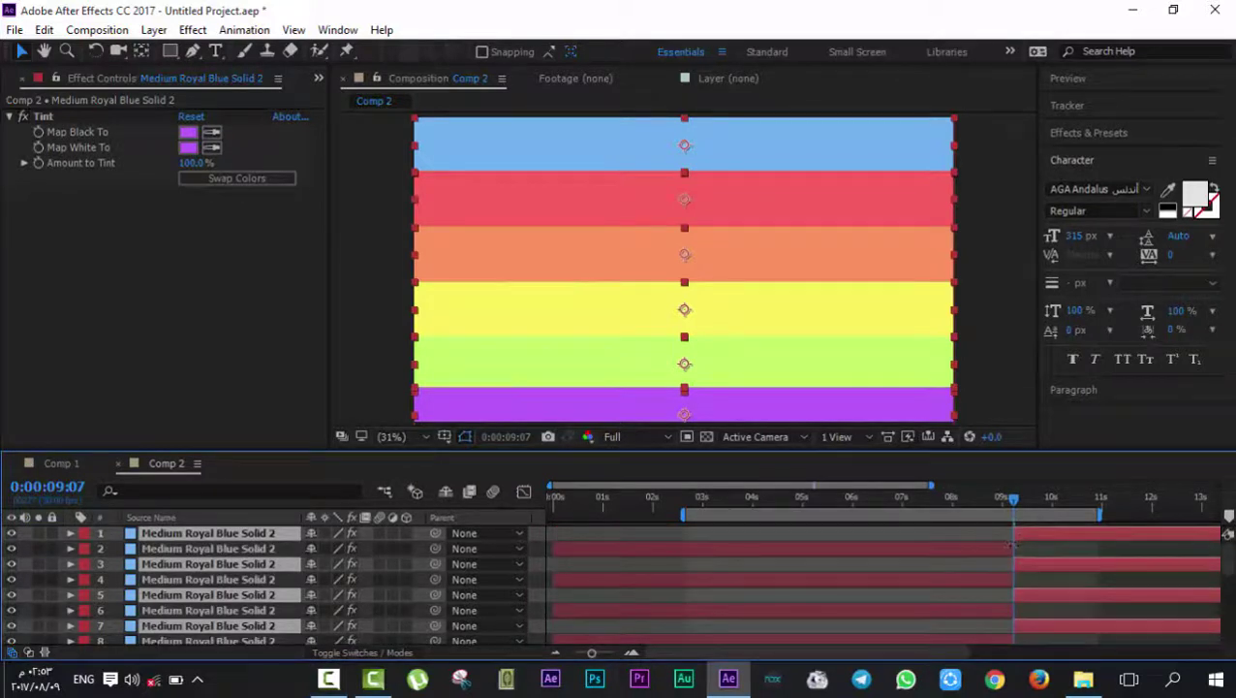
Delete the band layer segments that lie before 0:00:09:07, keeping only the six segments starting there.
left_click(996, 550)
scroll(996, 551, "down", 1)
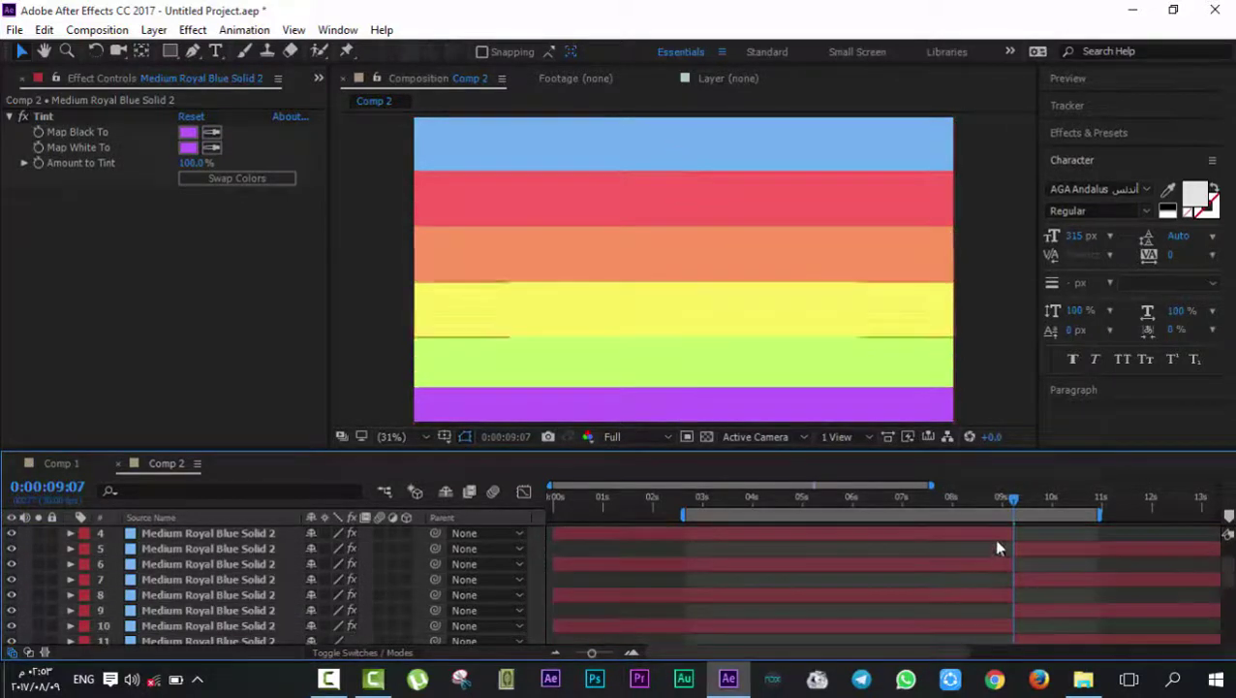
left_click(997, 537, "ctrl")
left_click(1002, 564, "ctrl")
left_click(1000, 594, "ctrl")
left_click(996, 625, "ctrl")
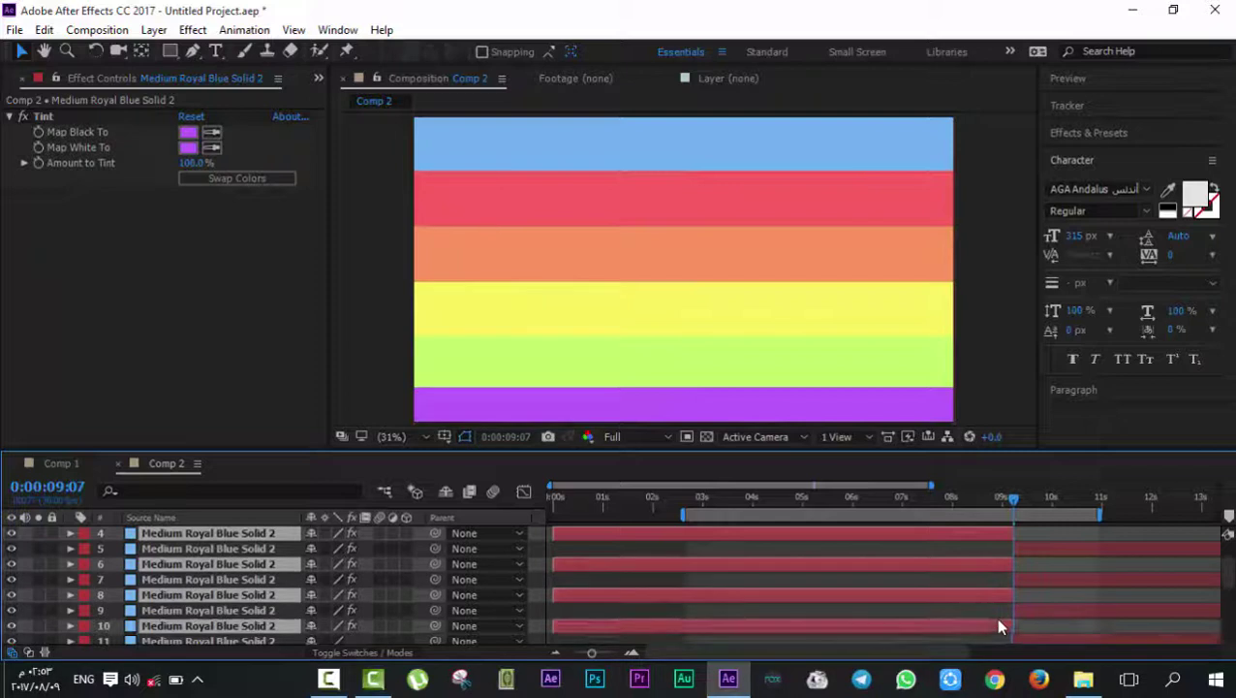
key("Delete")
left_click(999, 621)
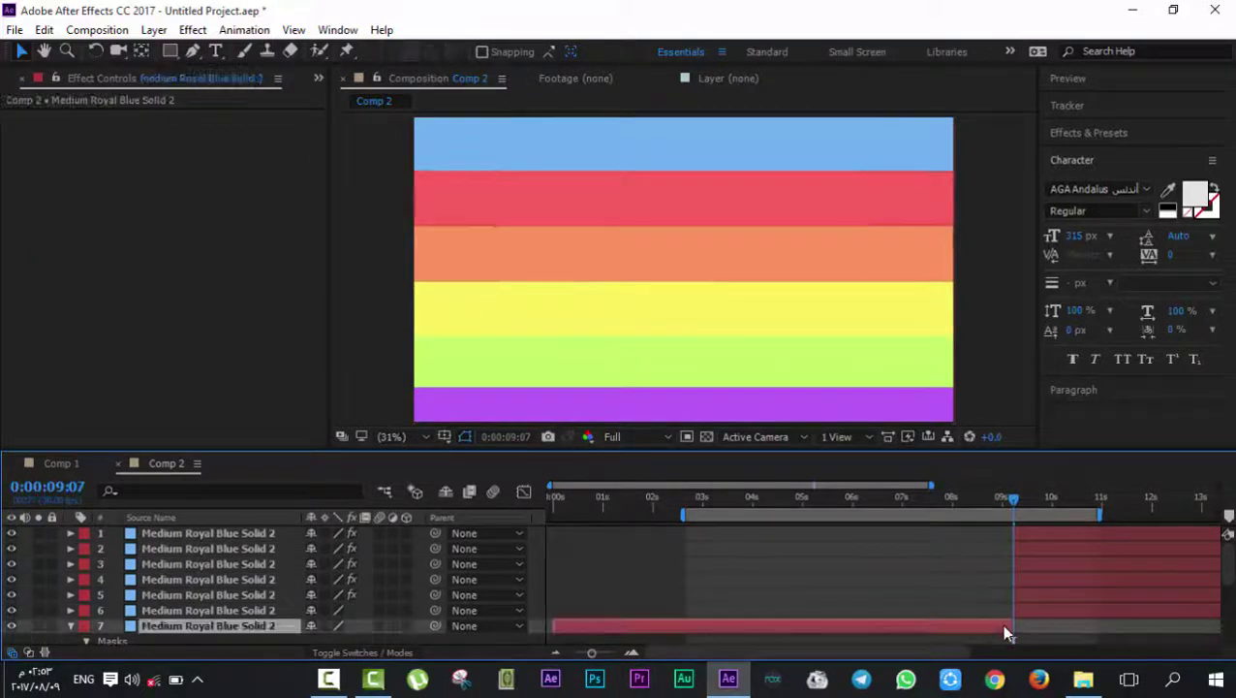
key("Delete")
Add Position keyframes to all six band layers at 0:00:09:07.
left_click(1024, 532)
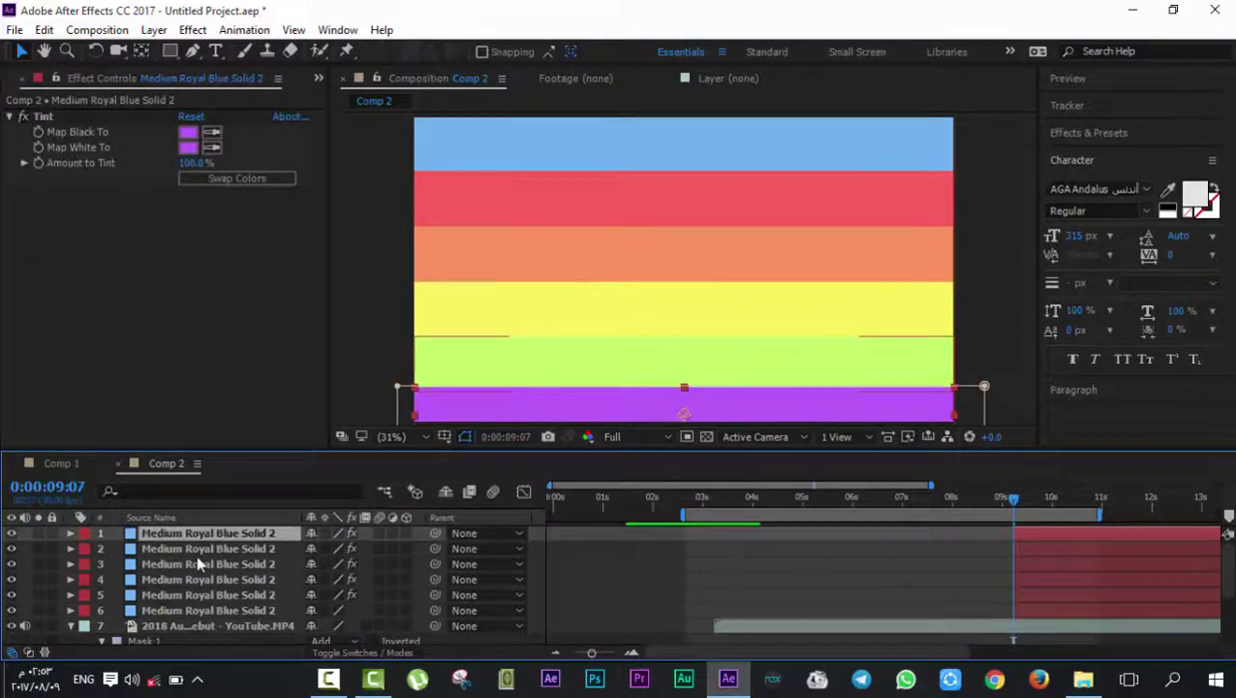
left_click(532, 542)
left_click_drag(532, 540, 222, 608)
key("p")
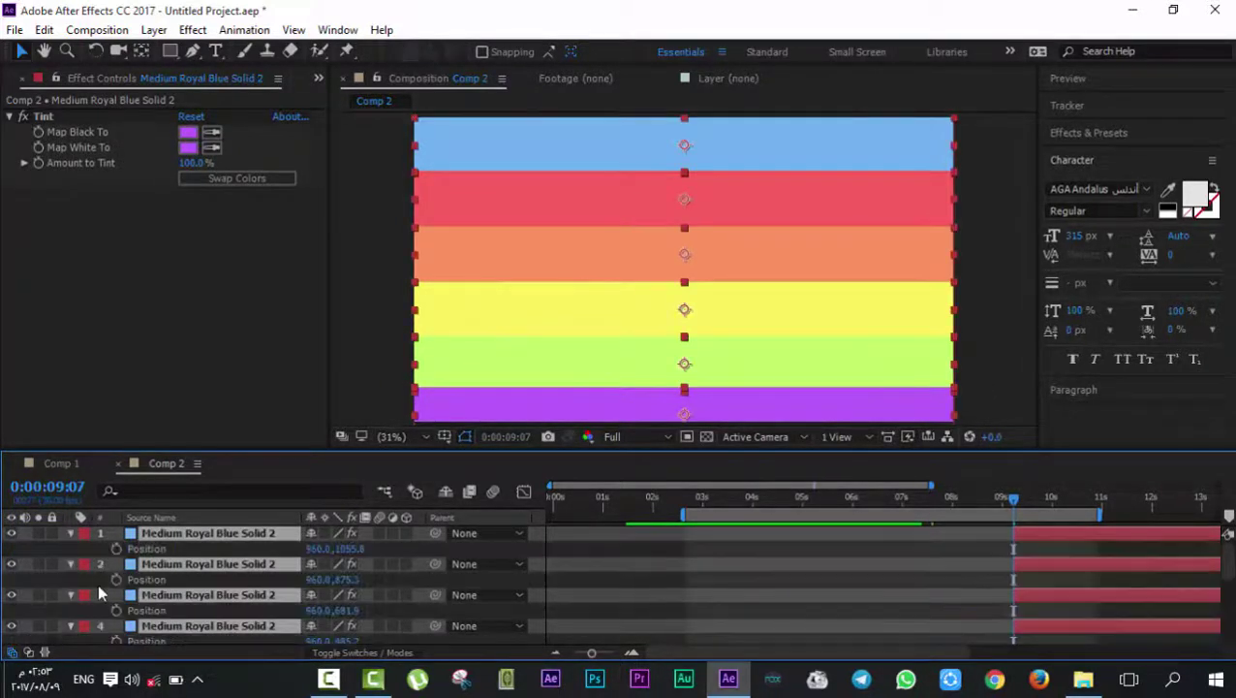
left_click(117, 549)
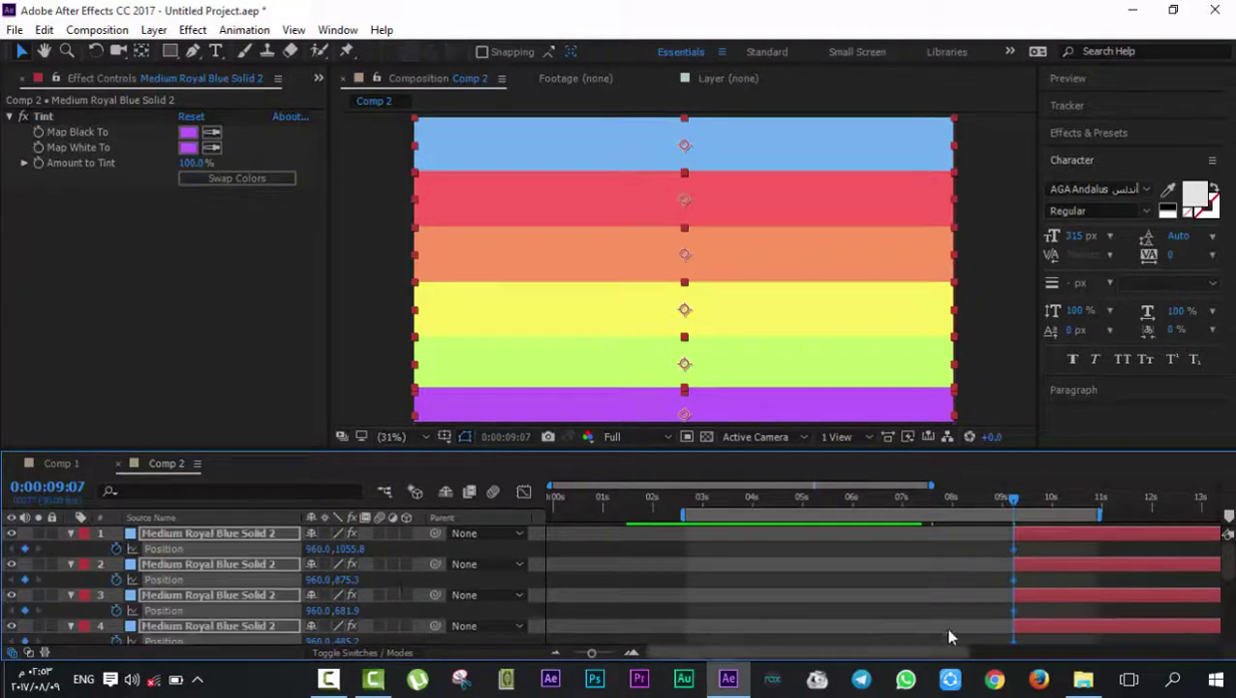
left_click_drag(1014, 548, 1031, 554)
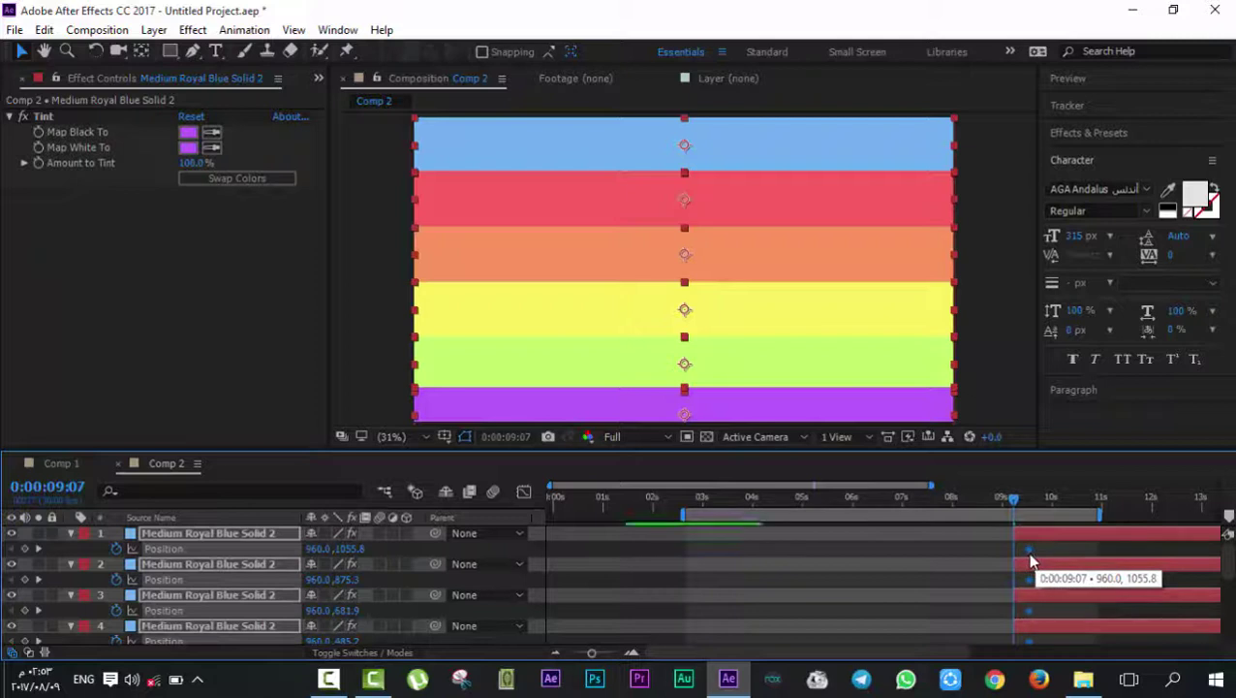
left_click(1055, 551)
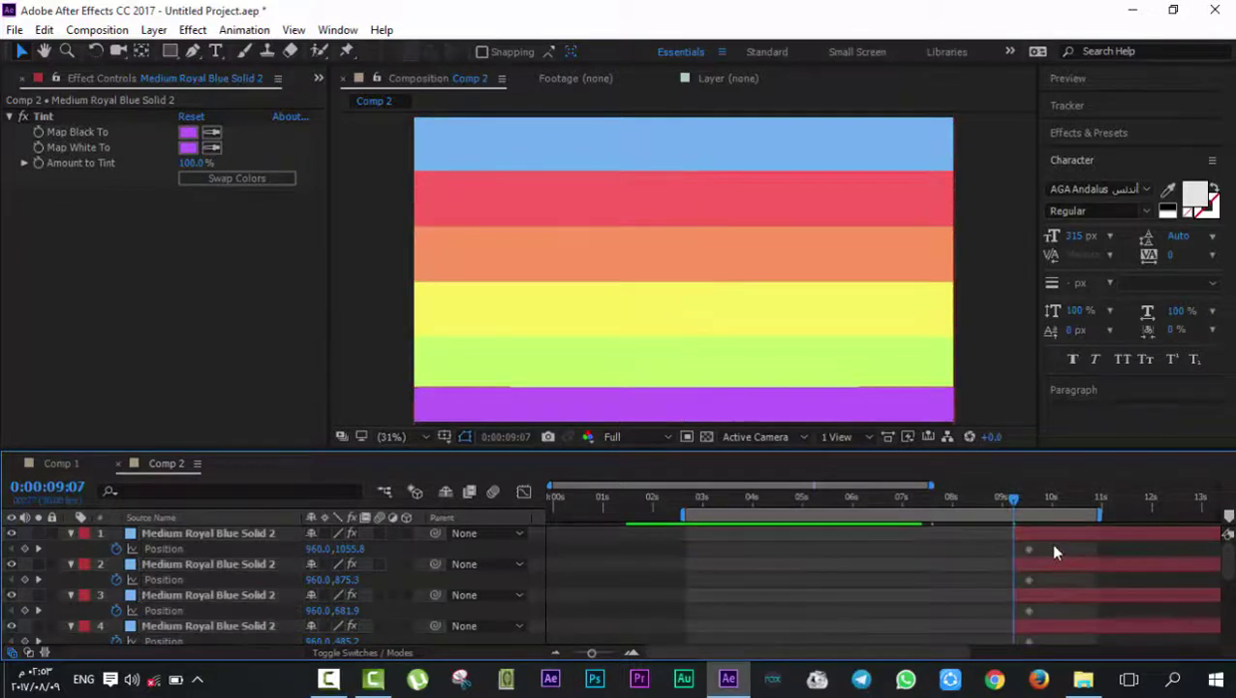
key("ctrl+a")
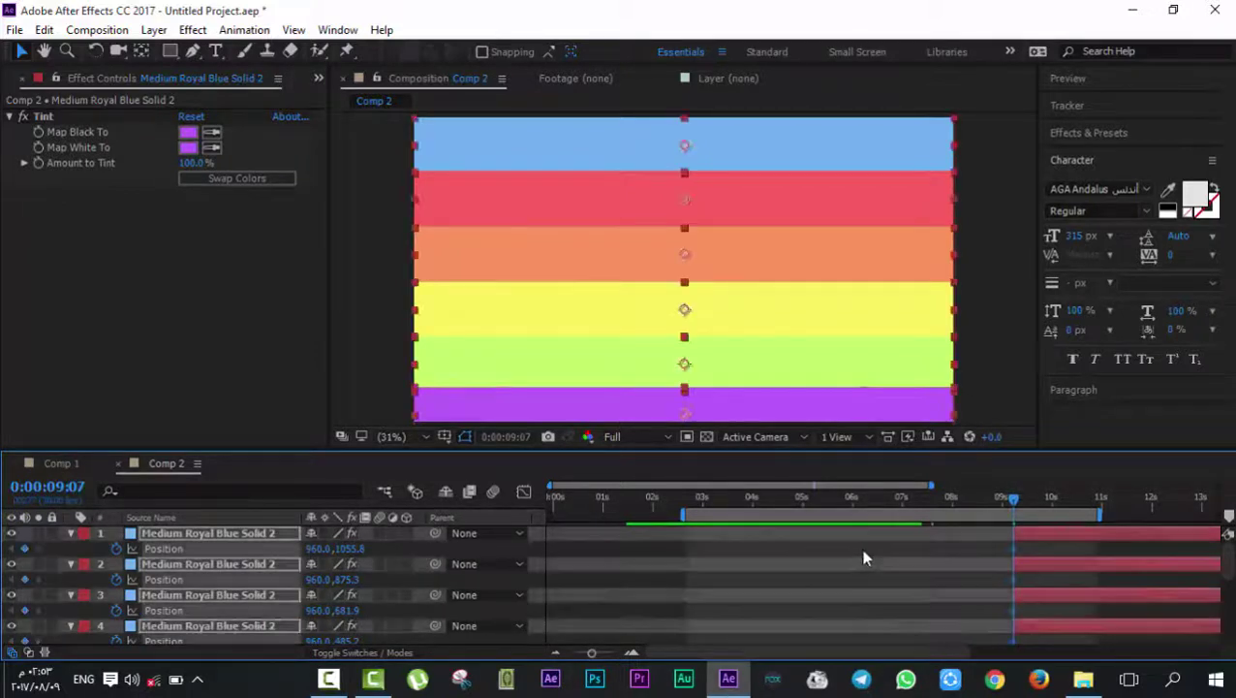
key("Delete")
Shift the Position keyframes of all six bands forward to about a third of a second after 0:00:09:07.
left_click_drag(533, 533, 177, 510)
scroll(177, 523, "up", 1)
left_click(199, 535)
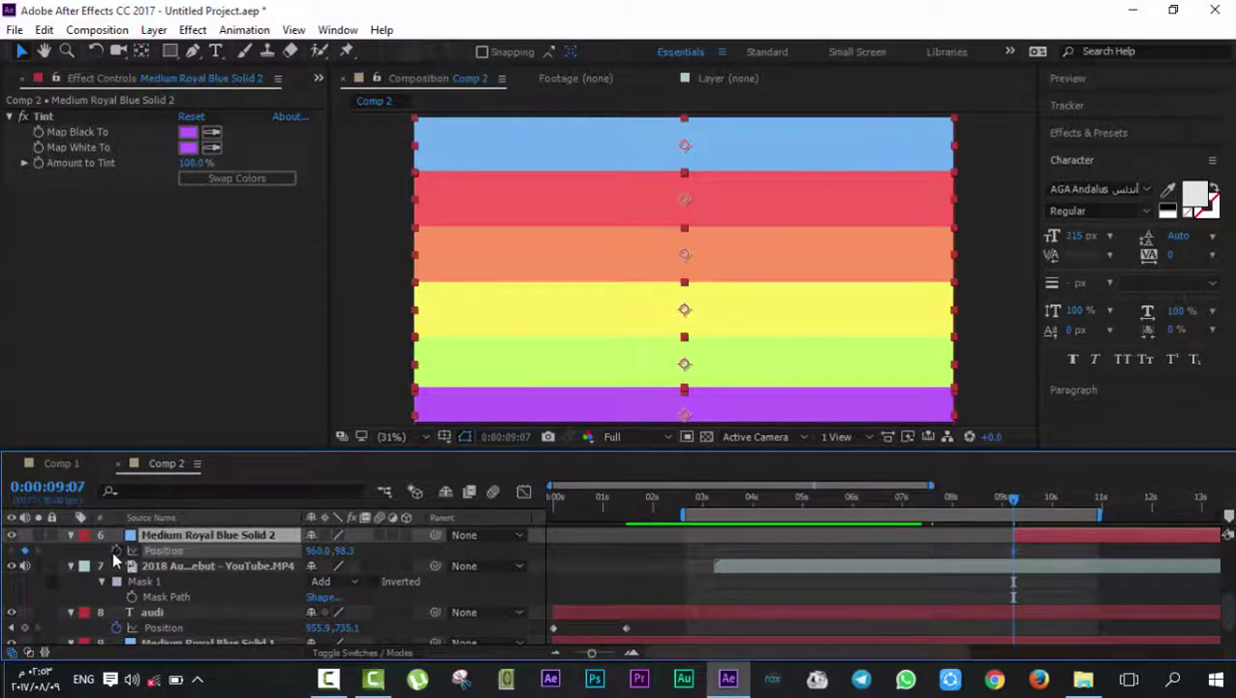
scroll(945, 591, "up", 5)
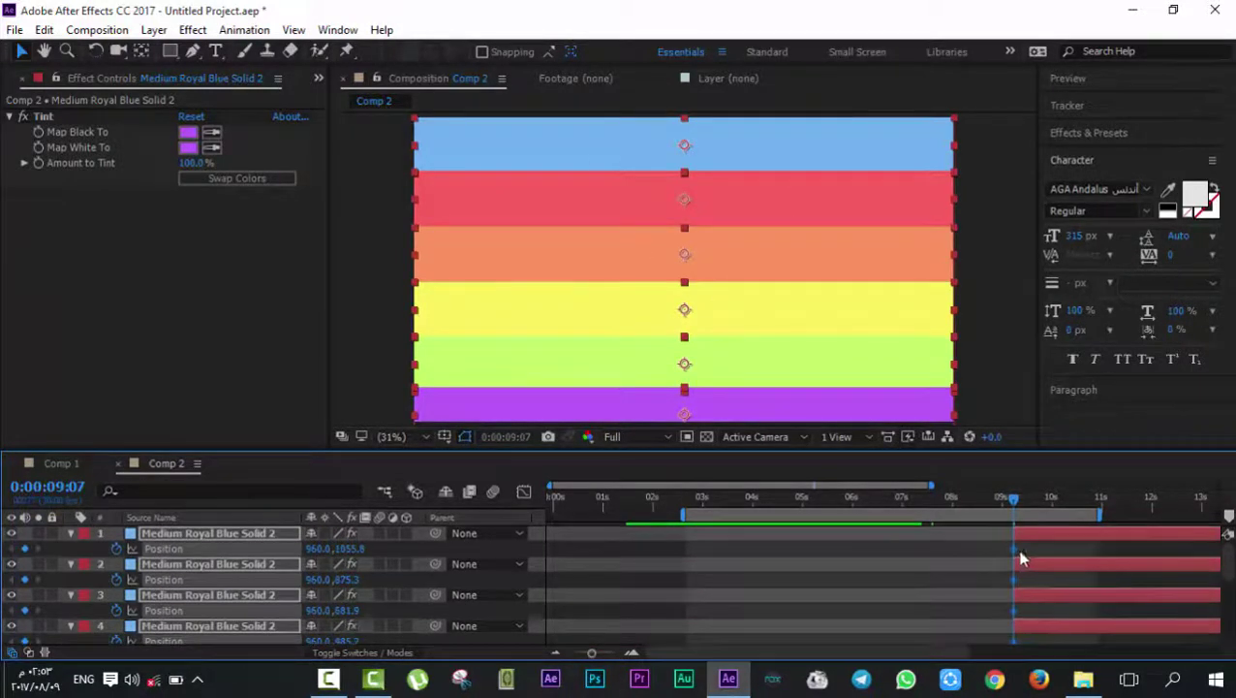
left_click_drag(1020, 554, 1039, 551)
left_click(927, 578)
At 0:00:09:07, move the purple, yellow and red bands off the frame's left side and the green, orange and blue bands off its right.
left_click(1071, 533)
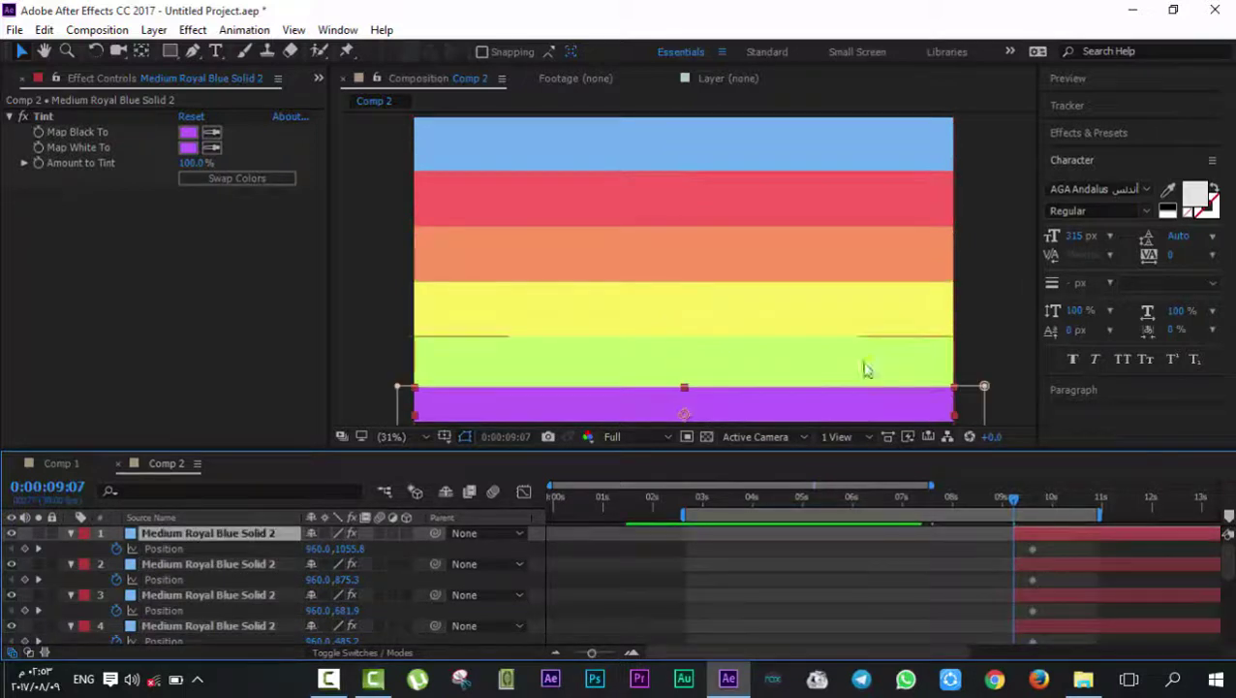
left_click_drag(865, 413, 229, 382)
left_click_drag(440, 366, 1182, 366)
left_click_drag(919, 310, 239, 315)
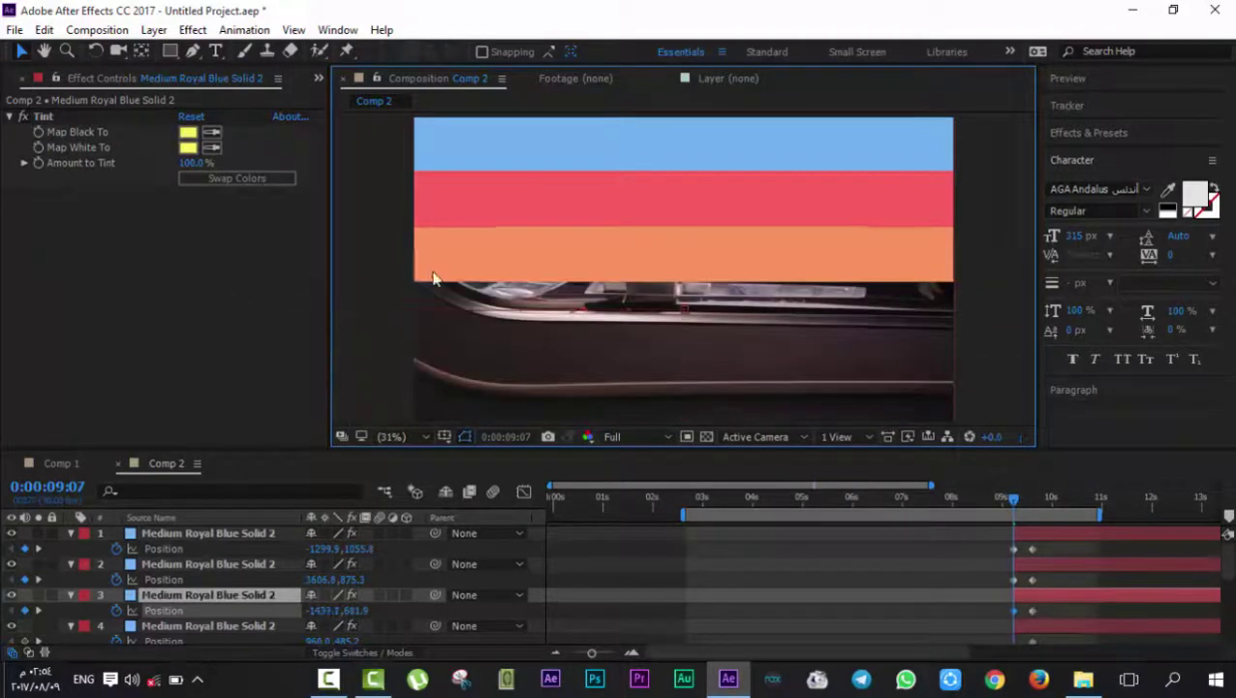
left_click_drag(781, 286, 1061, 283)
left_click_drag(853, 198, 184, 193)
left_click_drag(657, 171, 1211, 172)
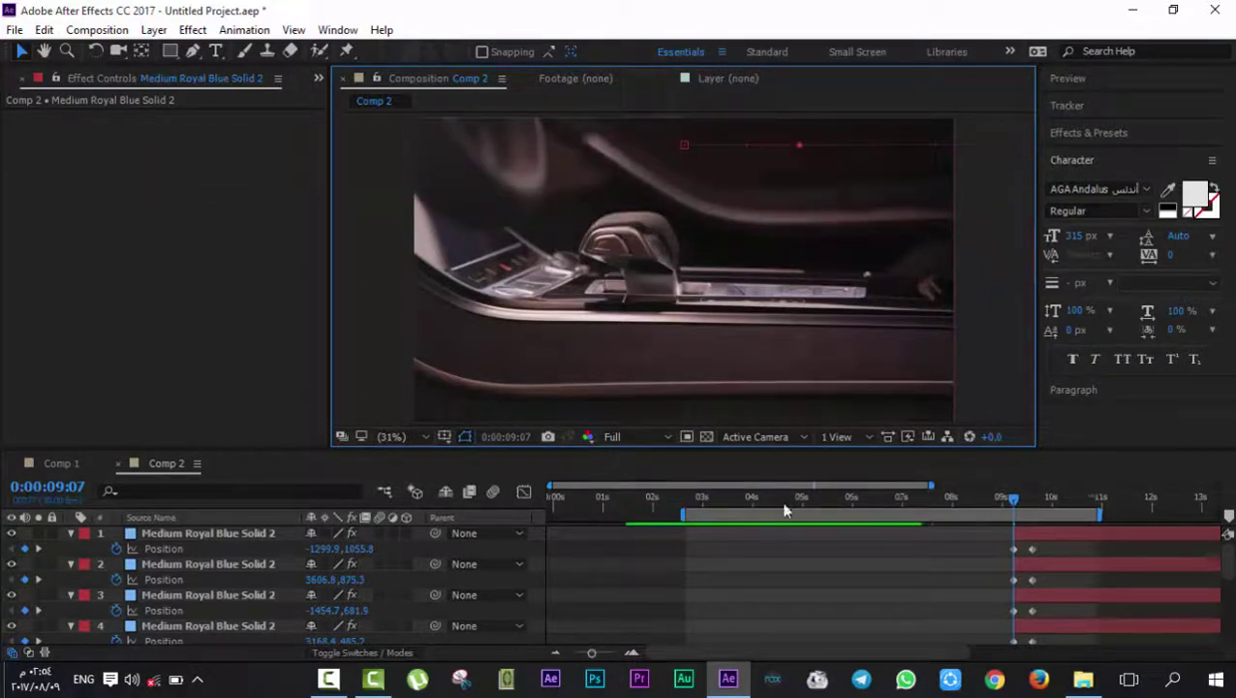
Set the work area to span from about 8 seconds to about 13 seconds.
left_click_drag(688, 515, 960, 515)
left_click_drag(1102, 515, 1203, 516)
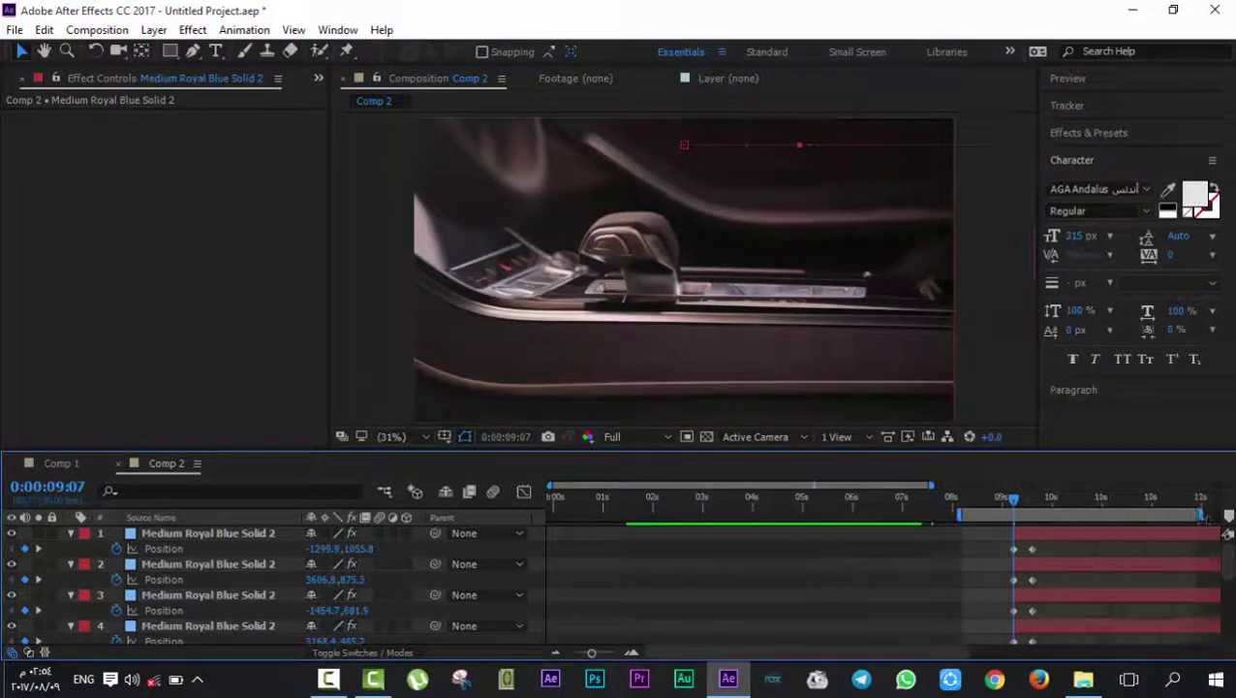
left_click_drag(1004, 573, 729, 546)
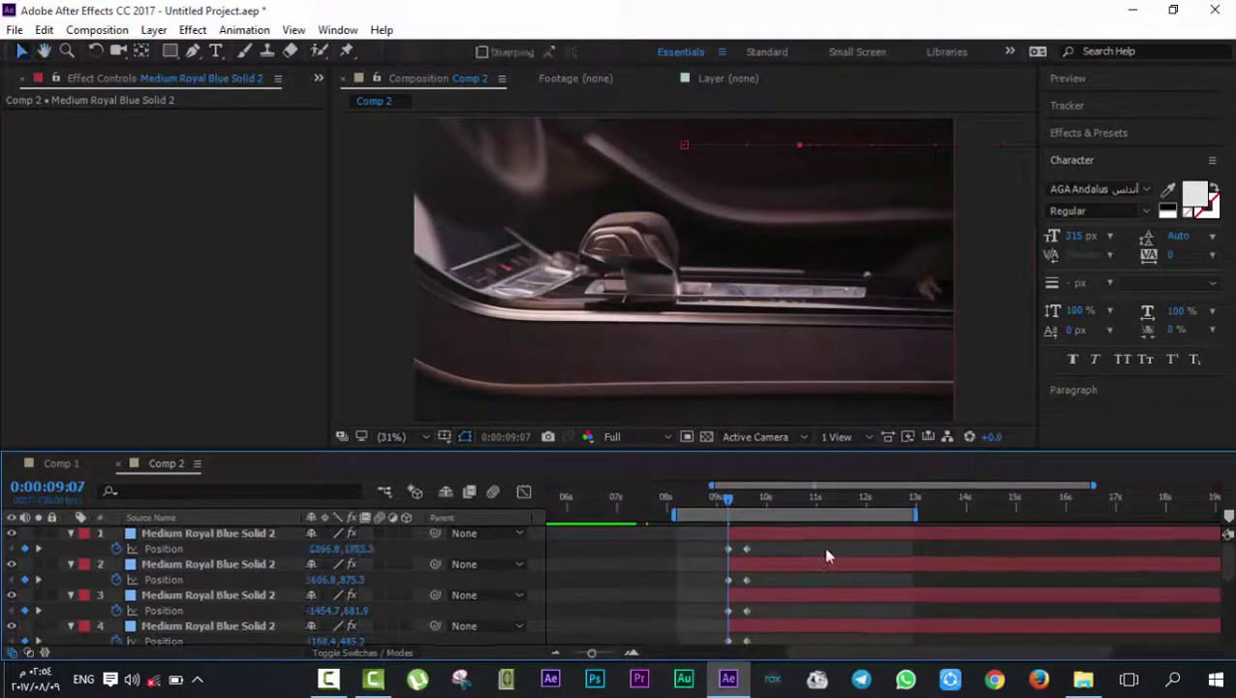
Preview the colored bands sliding in over the Audi video.
key("space")
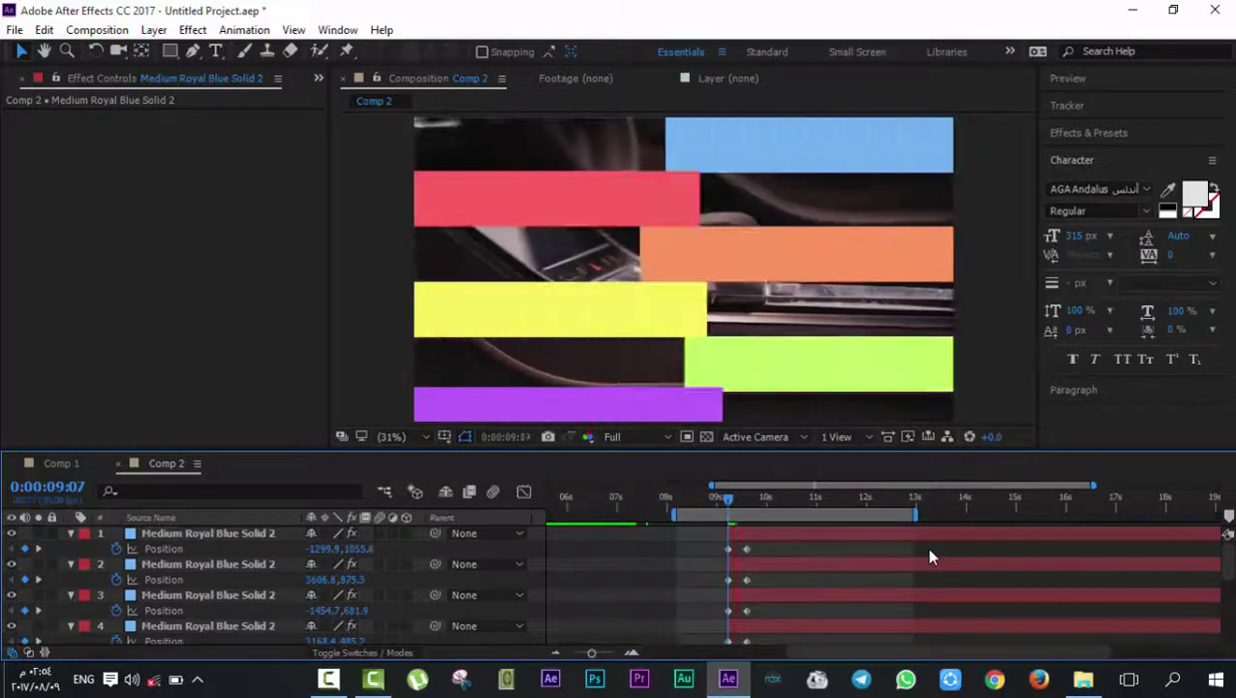
key("space")
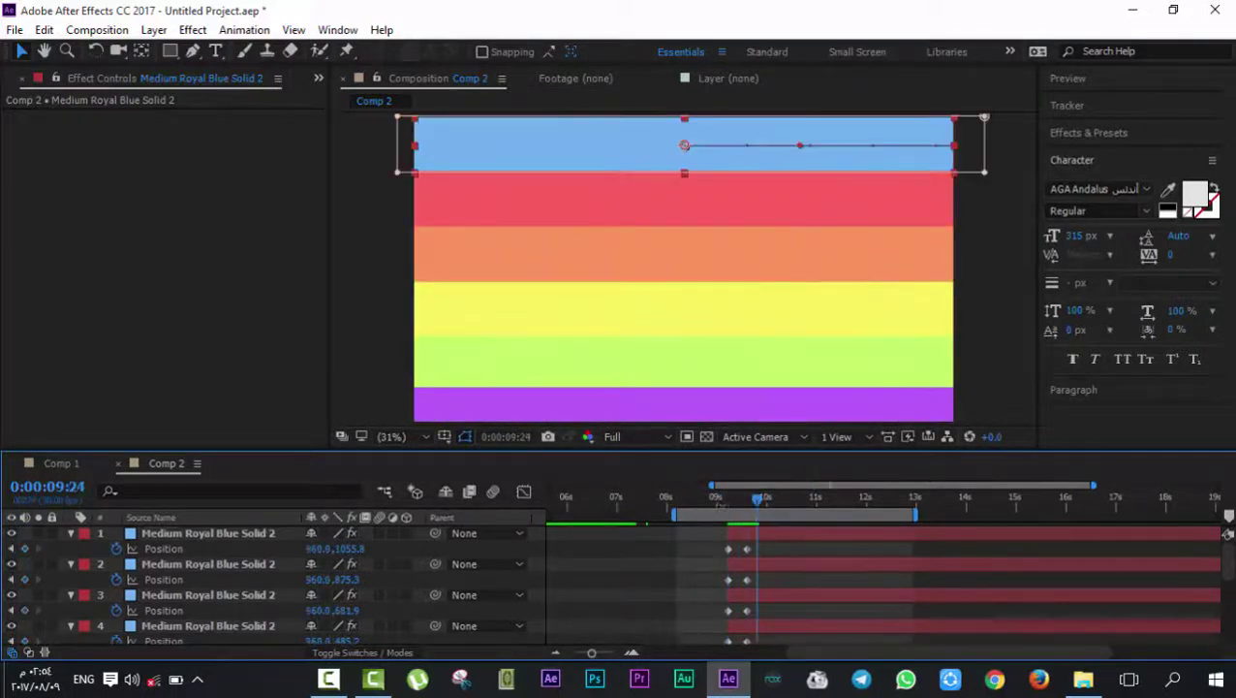
key("space")
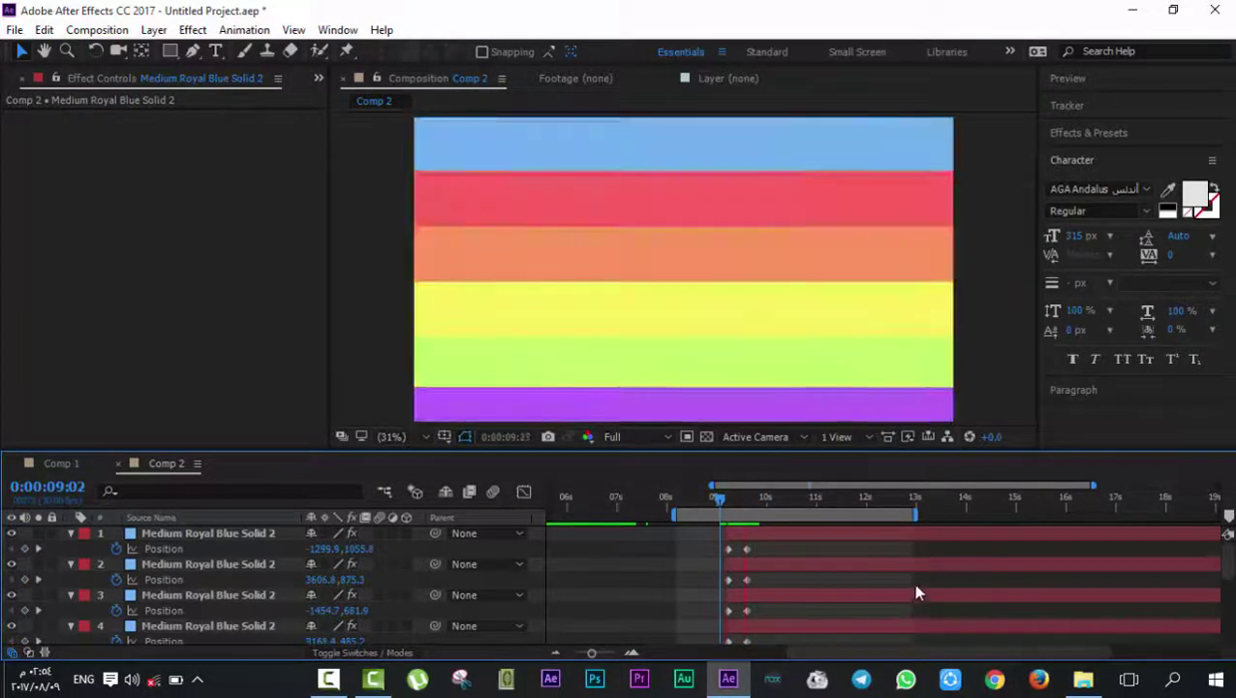
key("space")
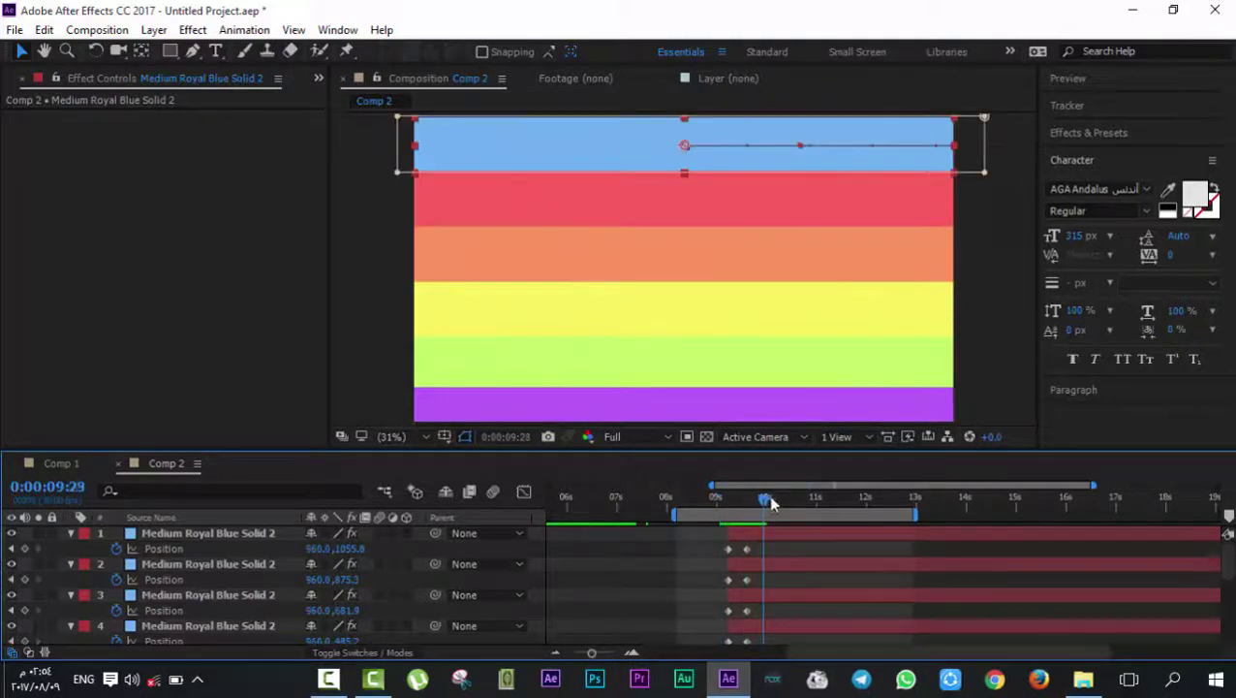
Move the current time past the bands' slide-in to 0:00:10:17.
left_click_drag(770, 500, 785, 506)
scroll(797, 552, "down", 5)
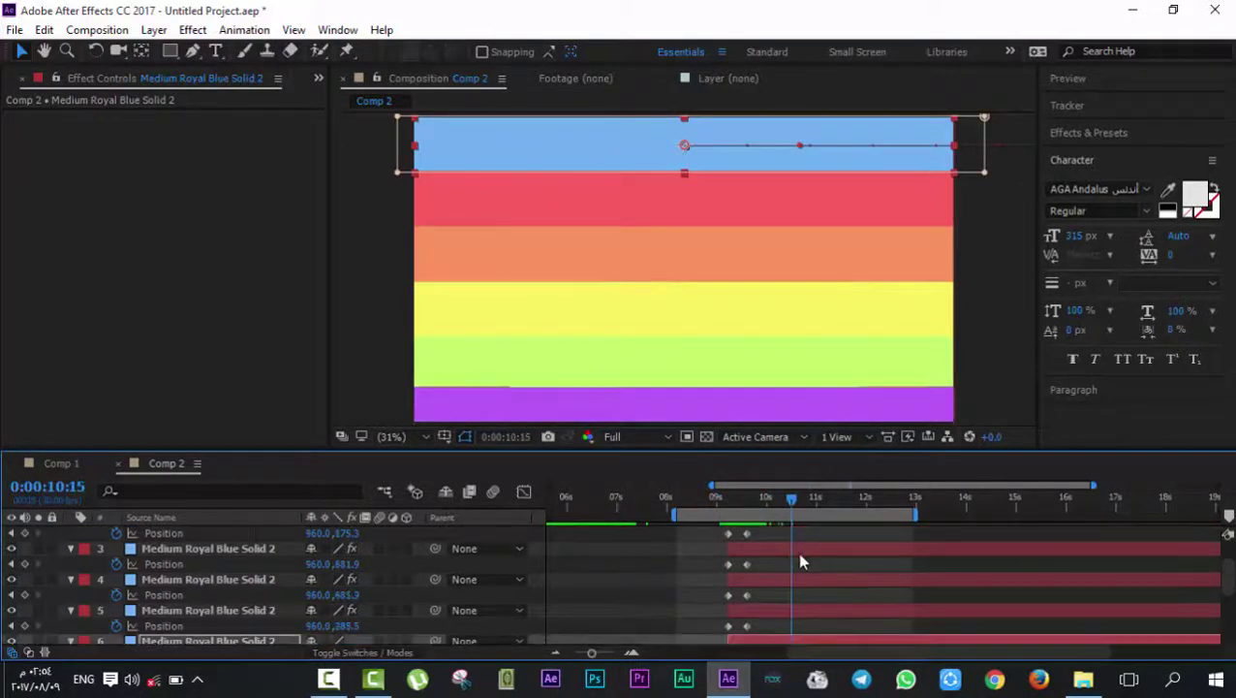
left_click(715, 506)
left_click(795, 505)
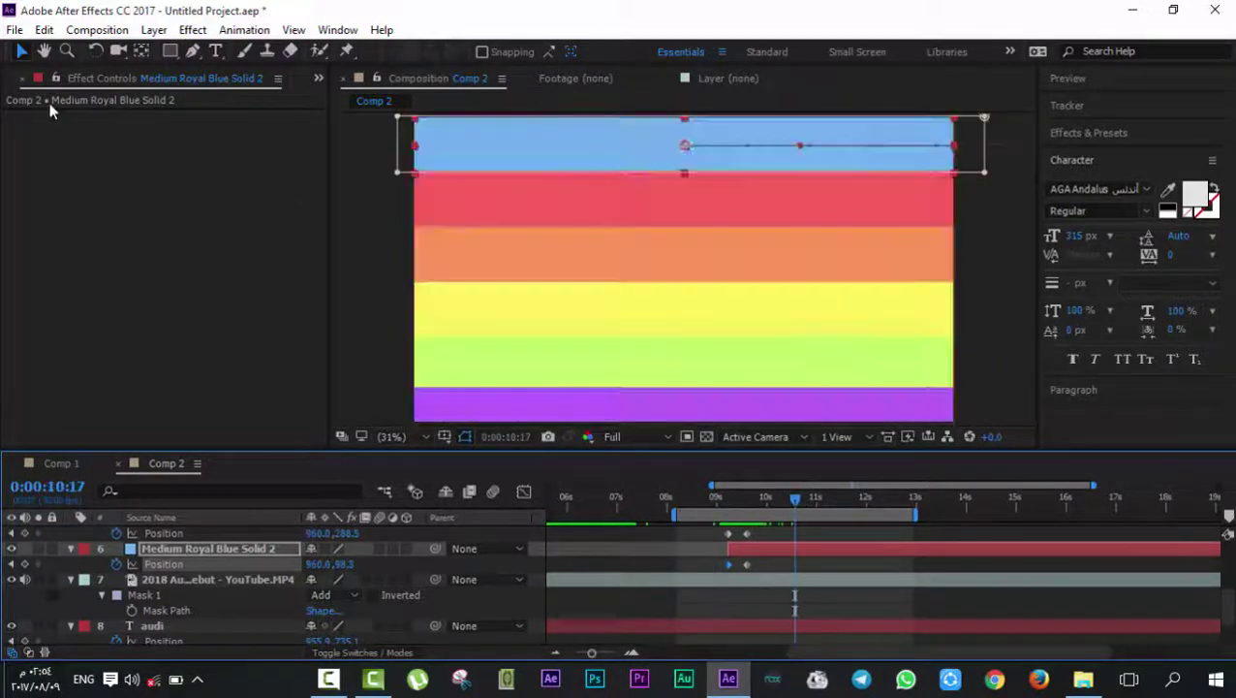
Import the Eiffel background MP4 video from the Paris chroma backgrounds folder into the project.
left_click(23, 78)
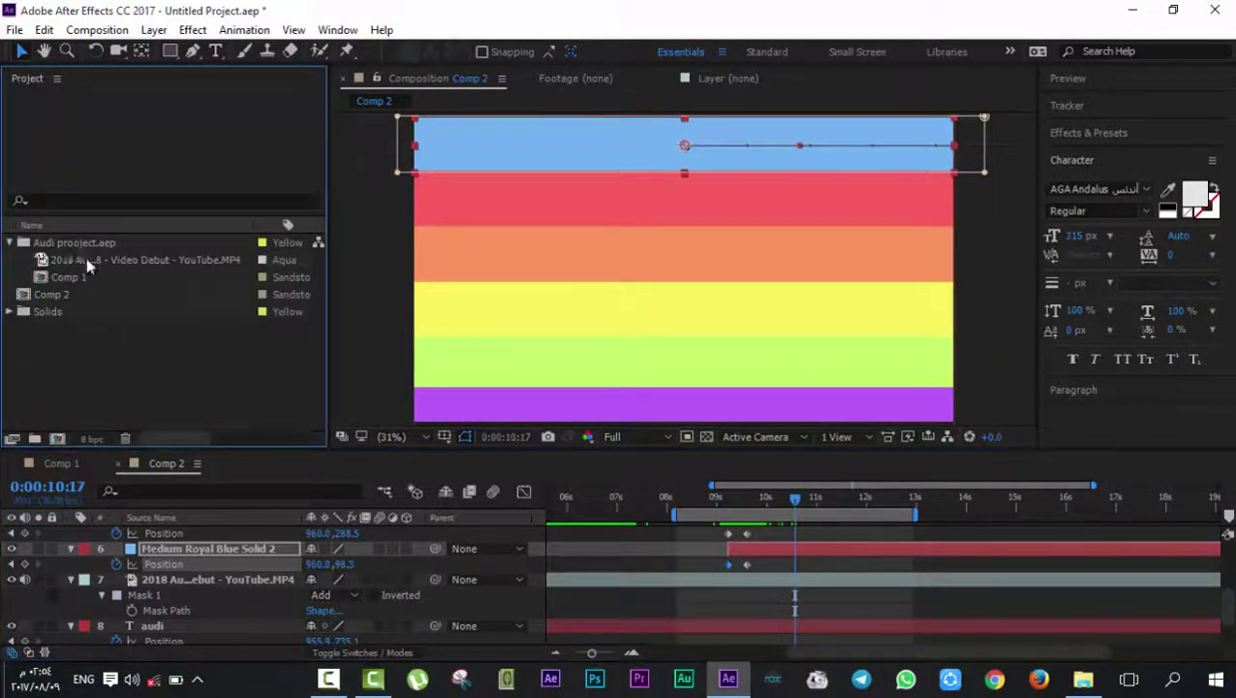
left_click(329, 678)
left_click(1166, 600)
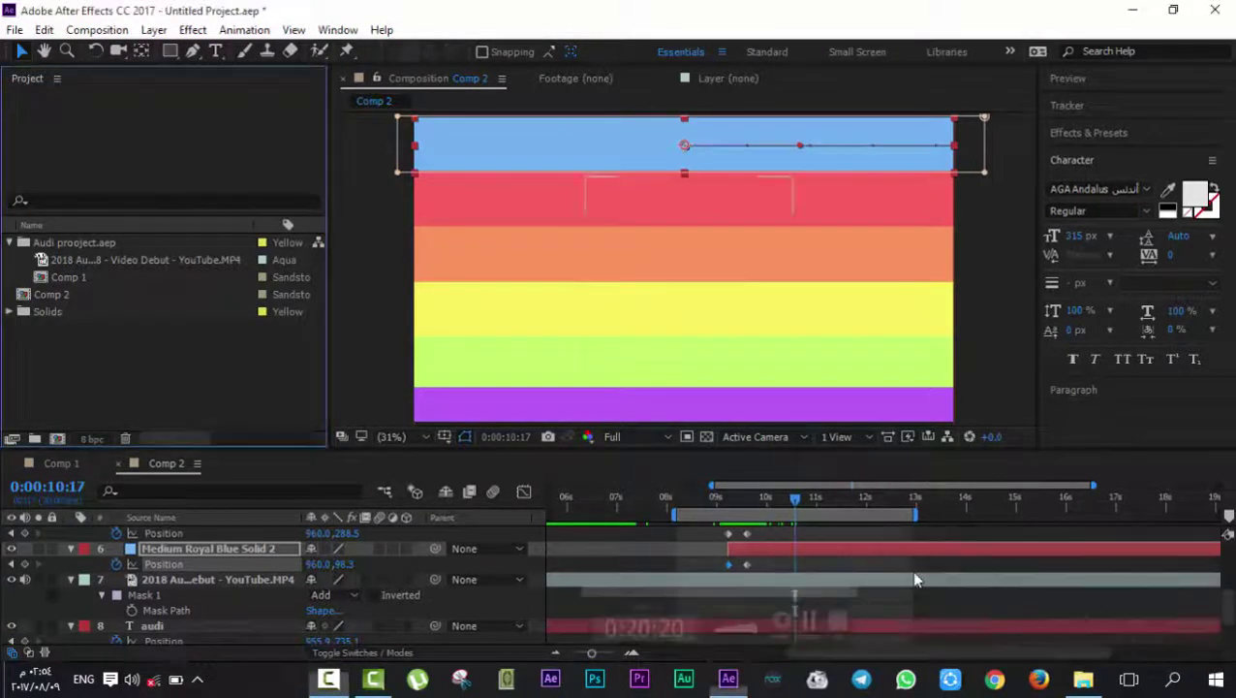
double_click(44, 368)
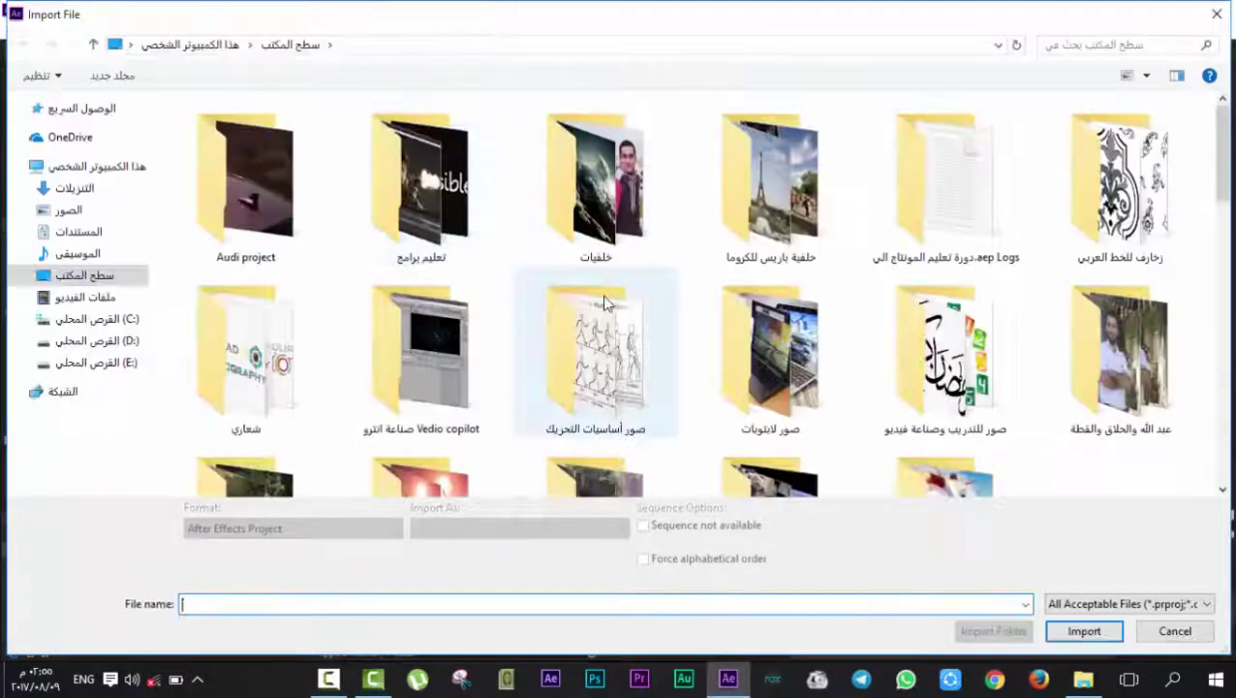
double_click(770, 184)
left_click(237, 138)
double_click(235, 139)
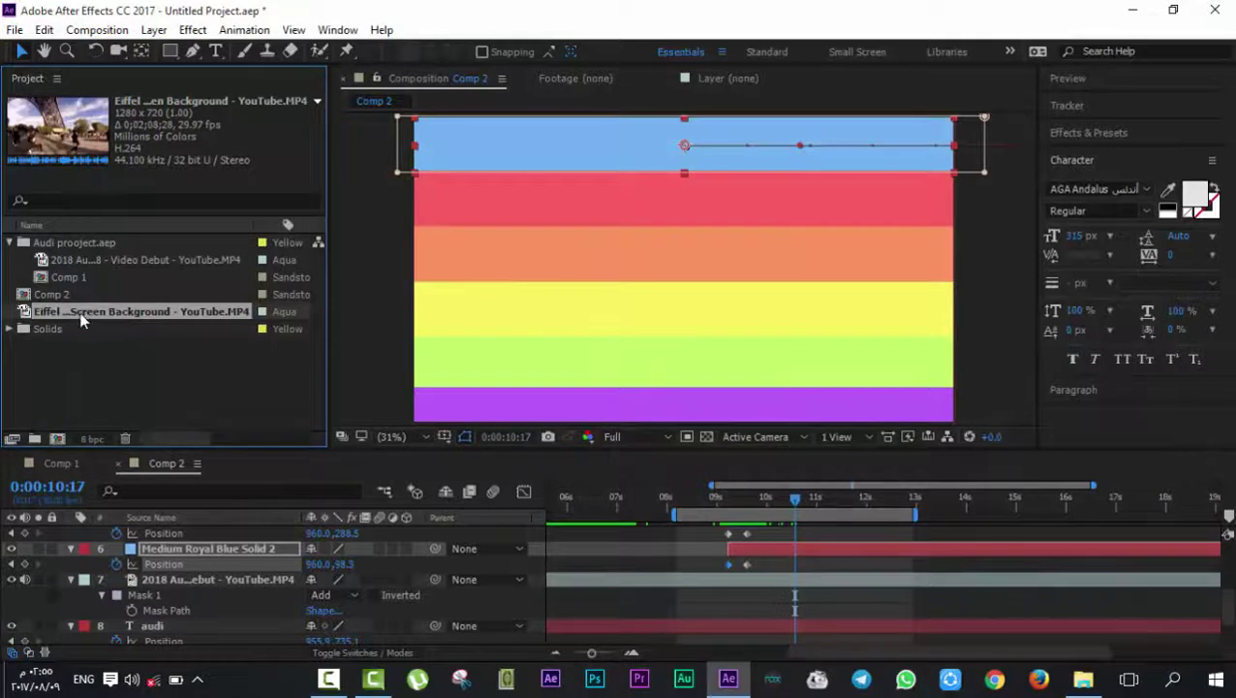
Add the Eiffel video beneath the six bands, starting at about 0:00:10:17, and cut away the Audi video from 0:00:10:17 onward.
left_click_drag(80, 320, 809, 590)
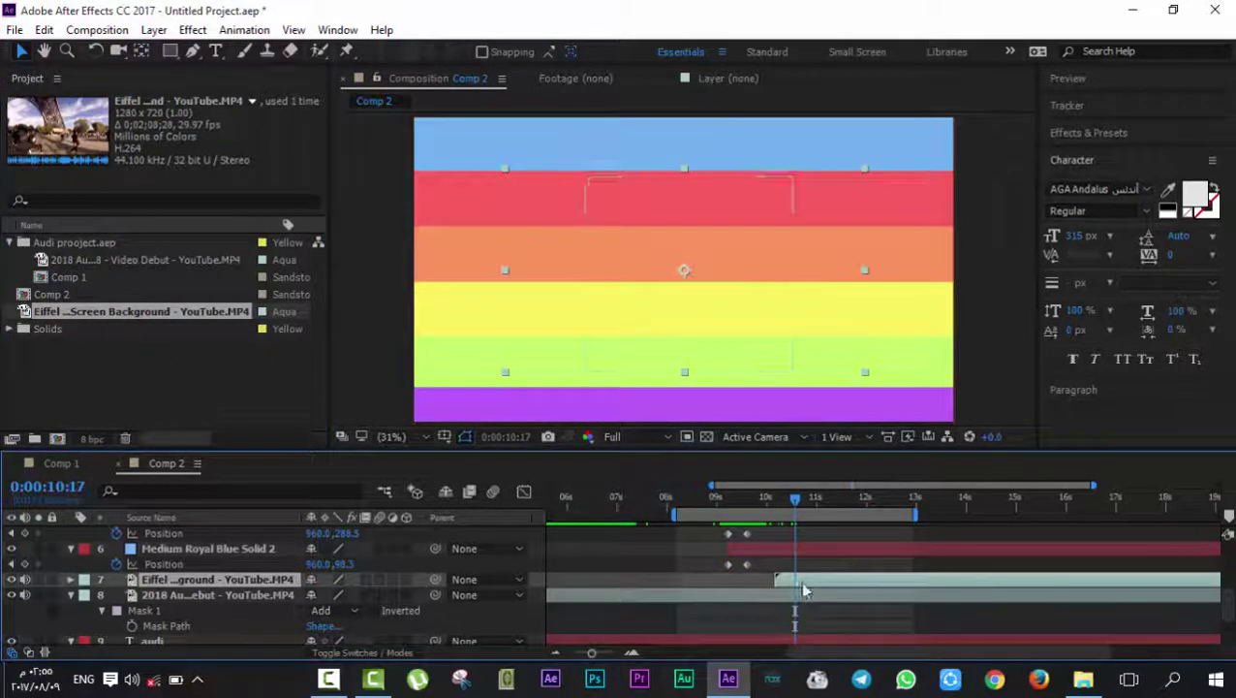
left_click(810, 599)
key("ctrl+shift+d")
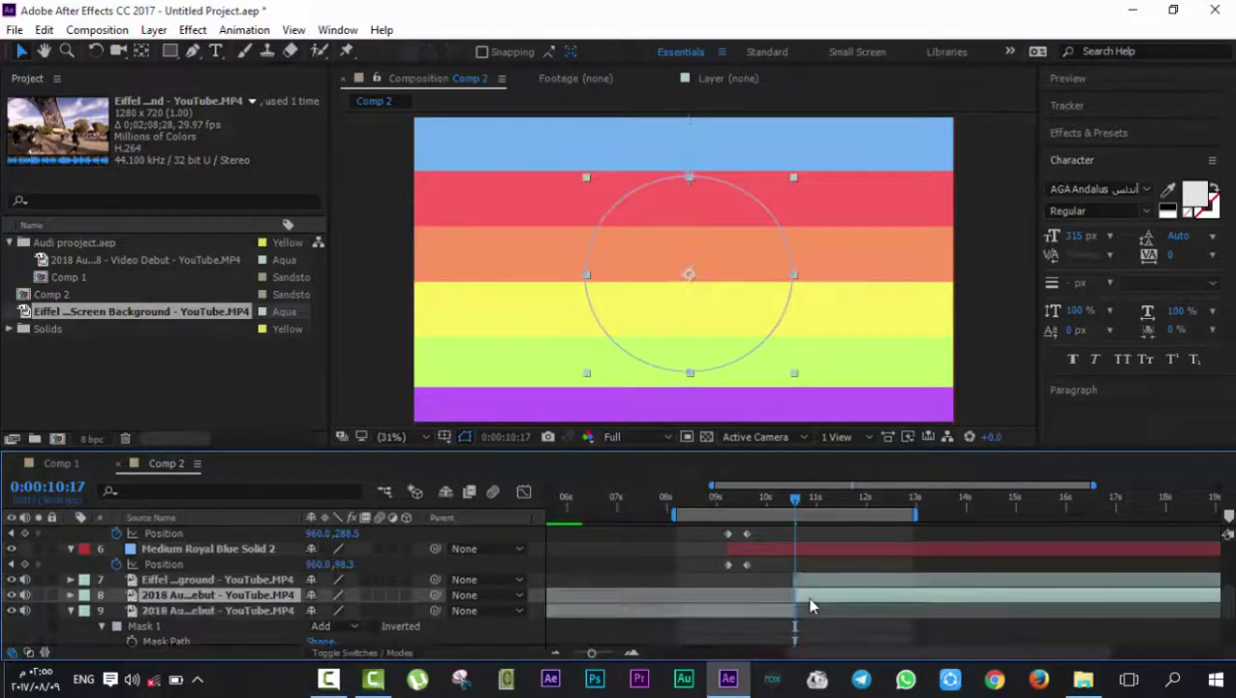
key("Delete")
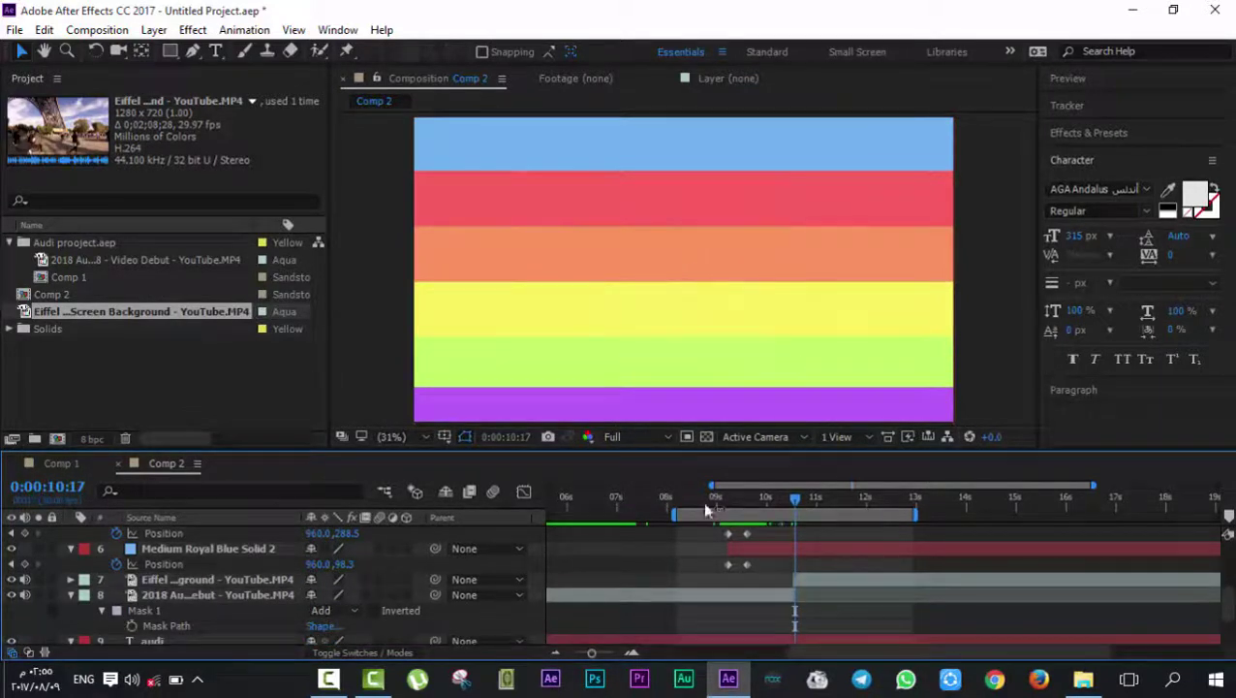
Preview the bands covering the Audi video from 0:00:08:22 up to about 0:00:10:12.
left_click(703, 500)
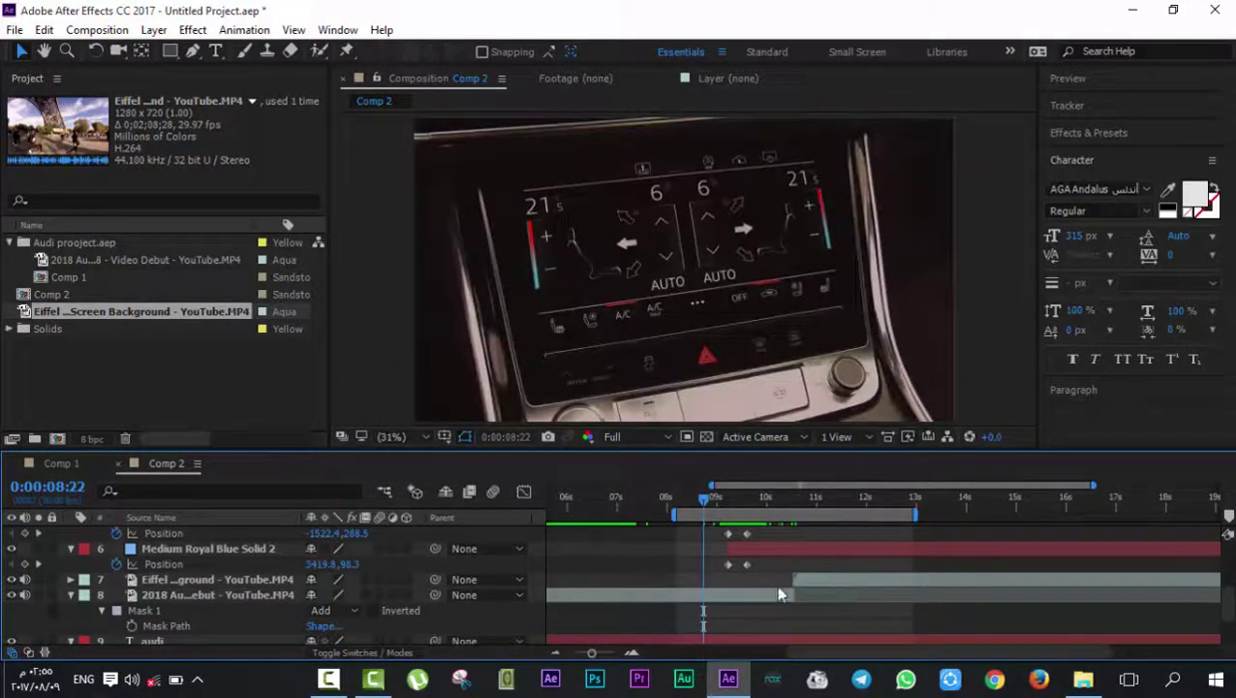
left_click(754, 596)
left_click(856, 587)
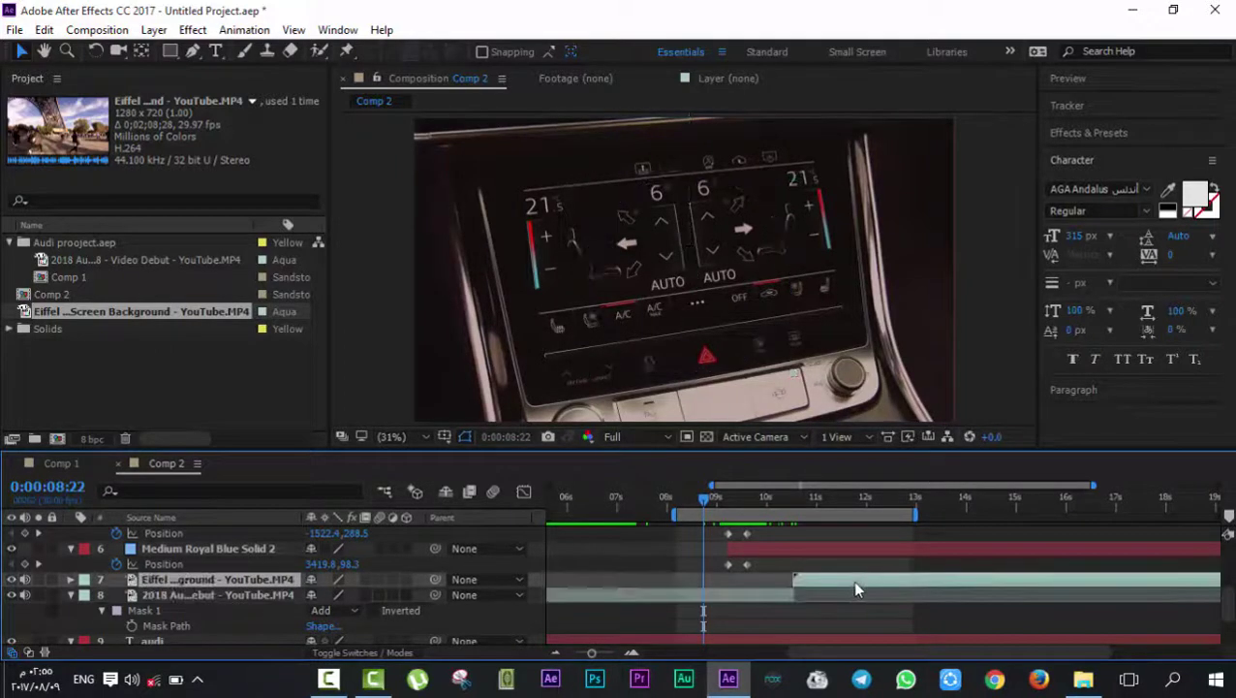
scroll(855, 589, "up", 3)
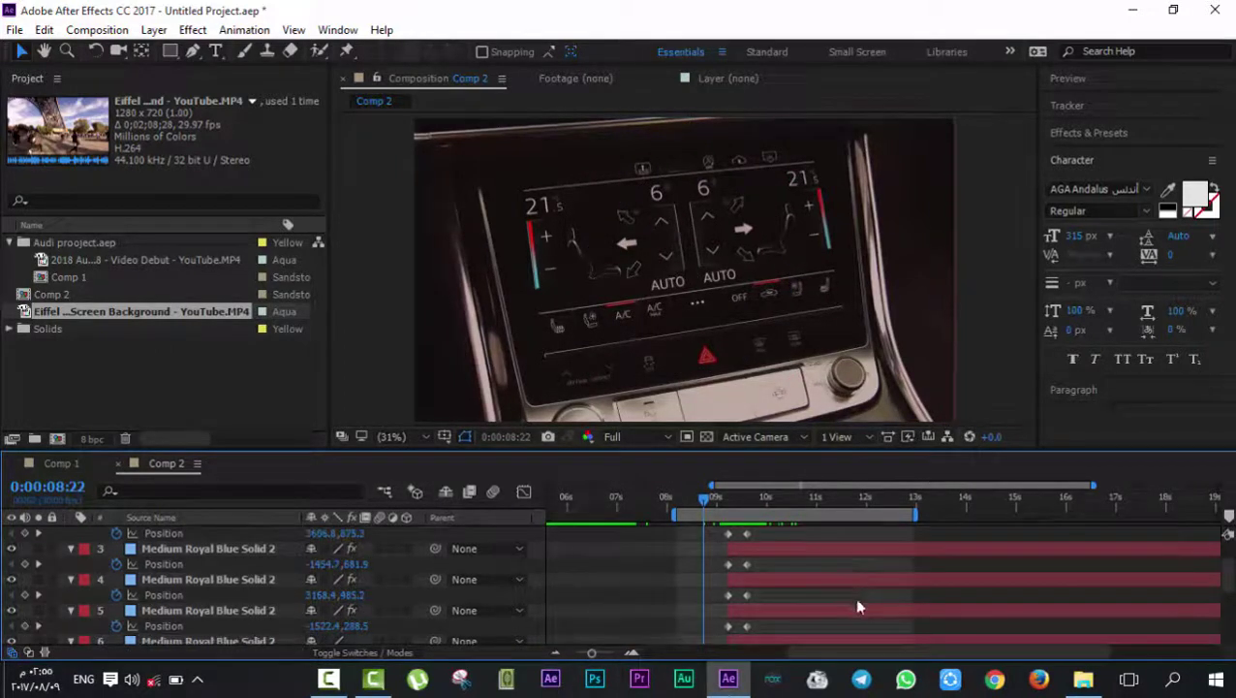
key("space")
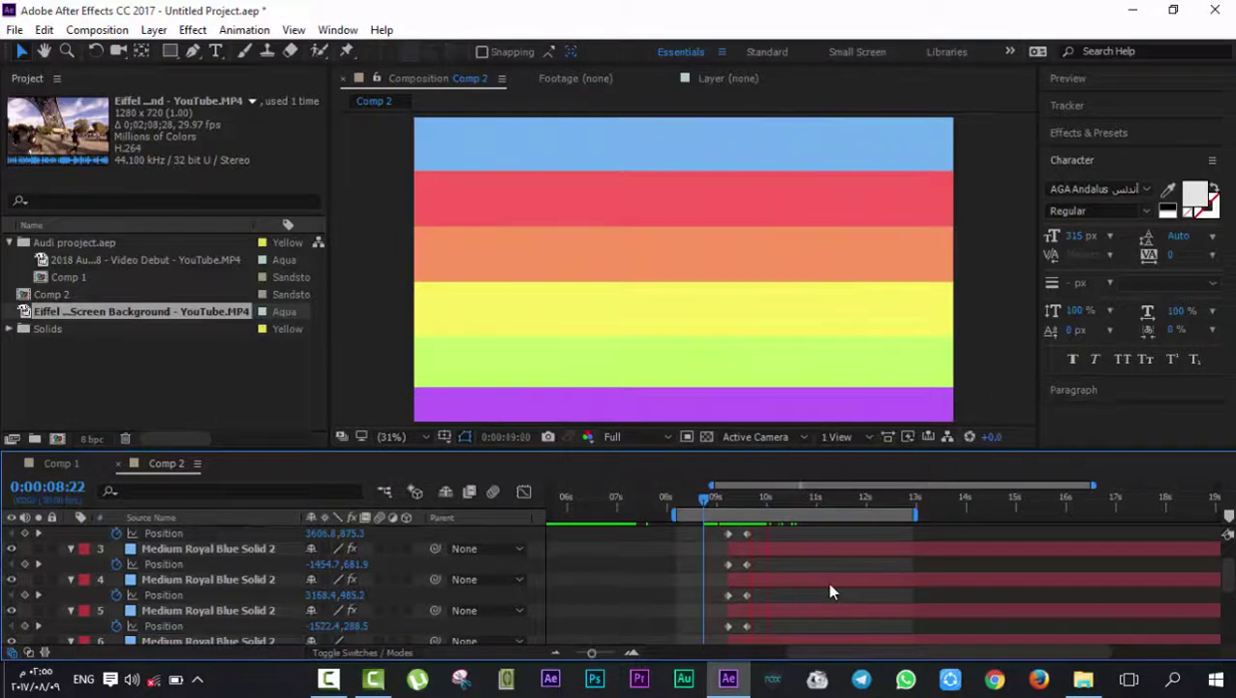
key("space")
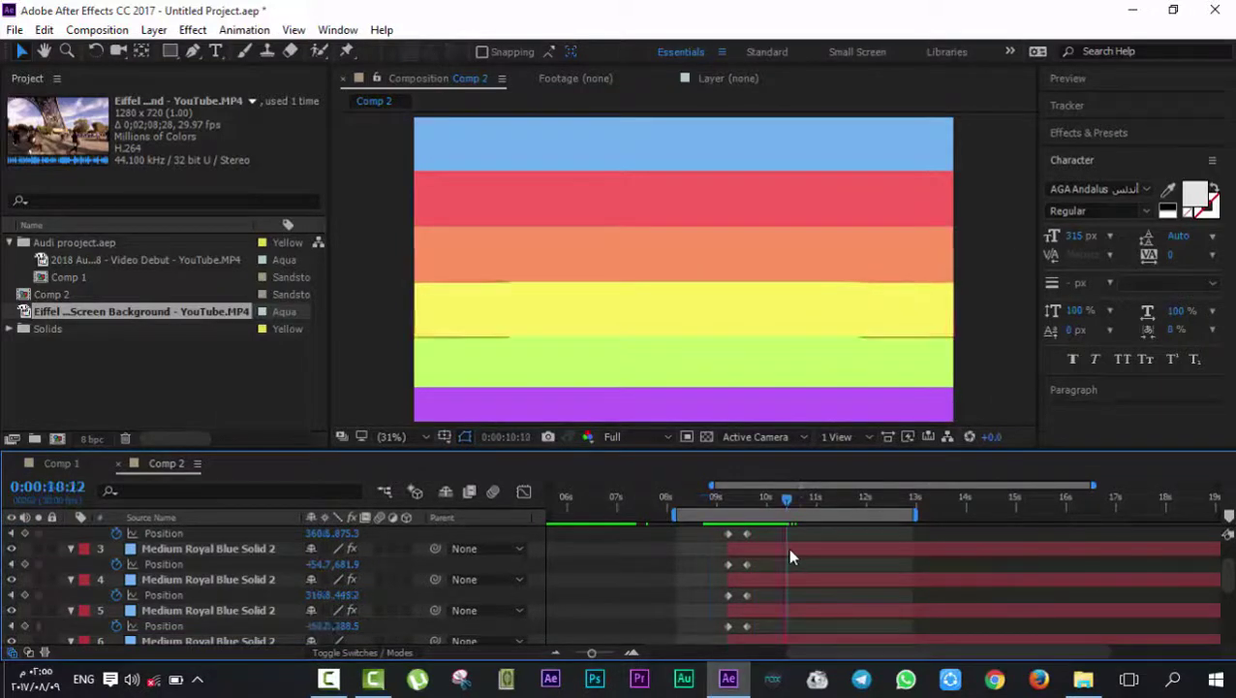
Try to paste the bands' starting Position keyframes at 0:00:10:12, and undo the paste.
scroll(788, 550, "up", 2)
left_click(790, 535)
left_click(792, 563)
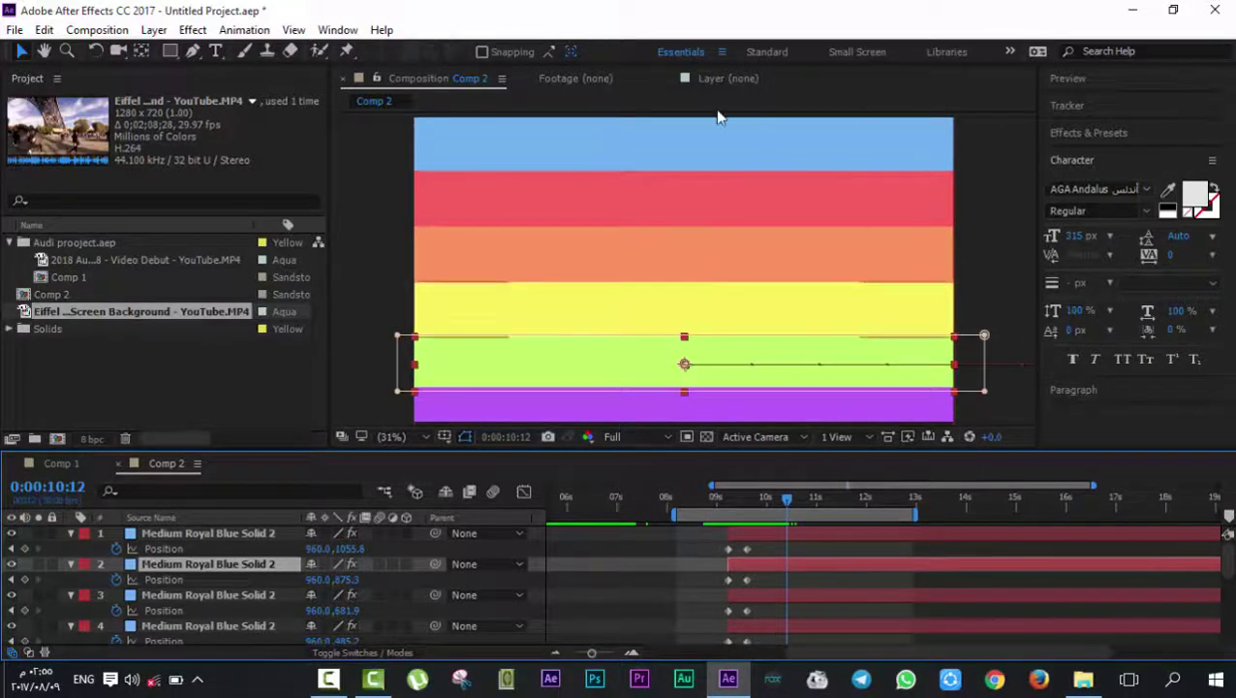
left_click_drag(713, 547, 731, 628)
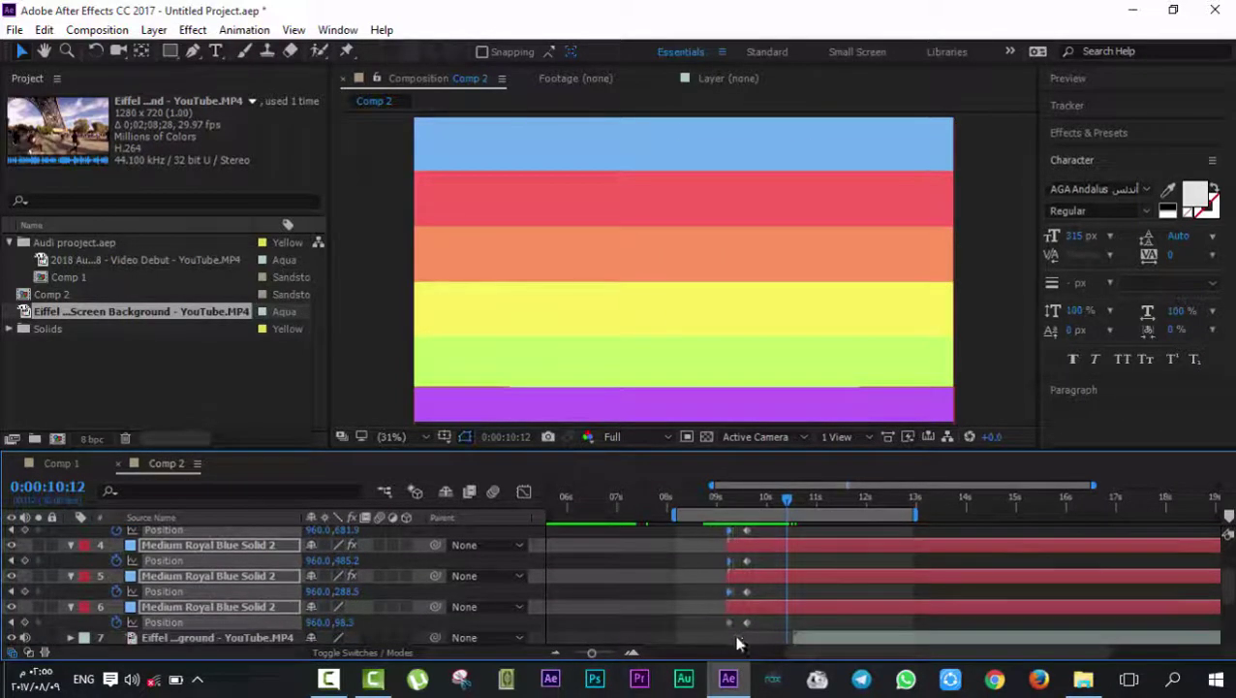
left_click(786, 607)
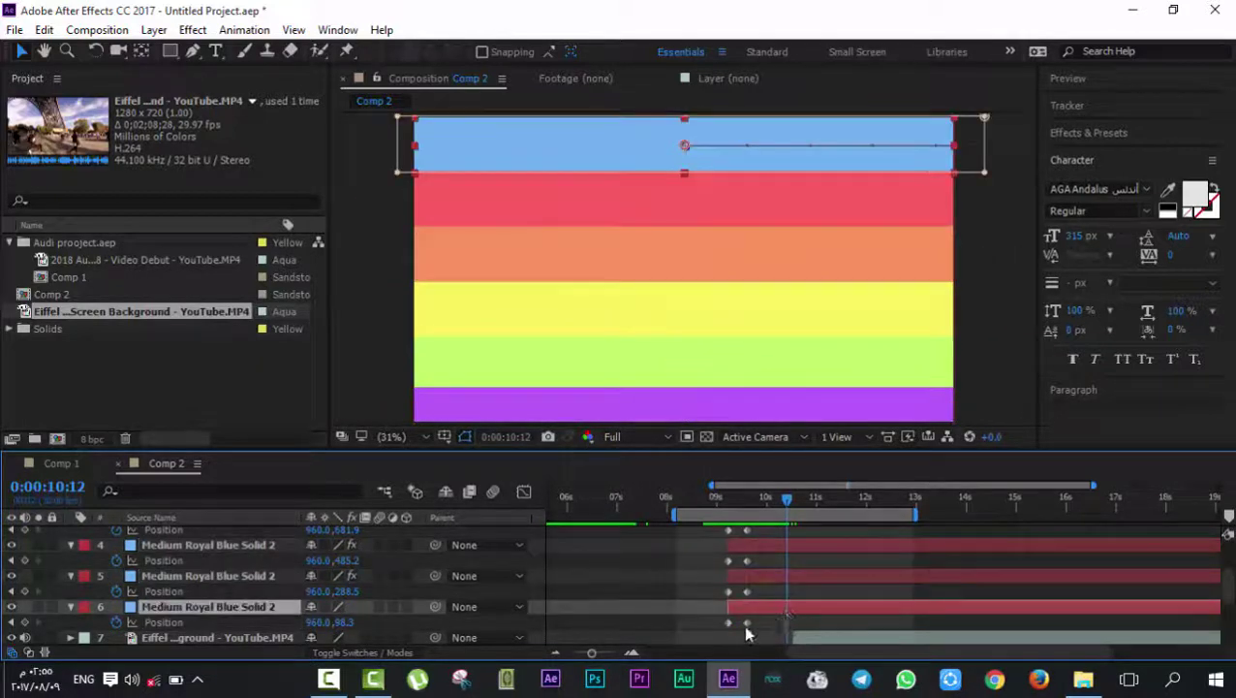
key("ctrl+v")
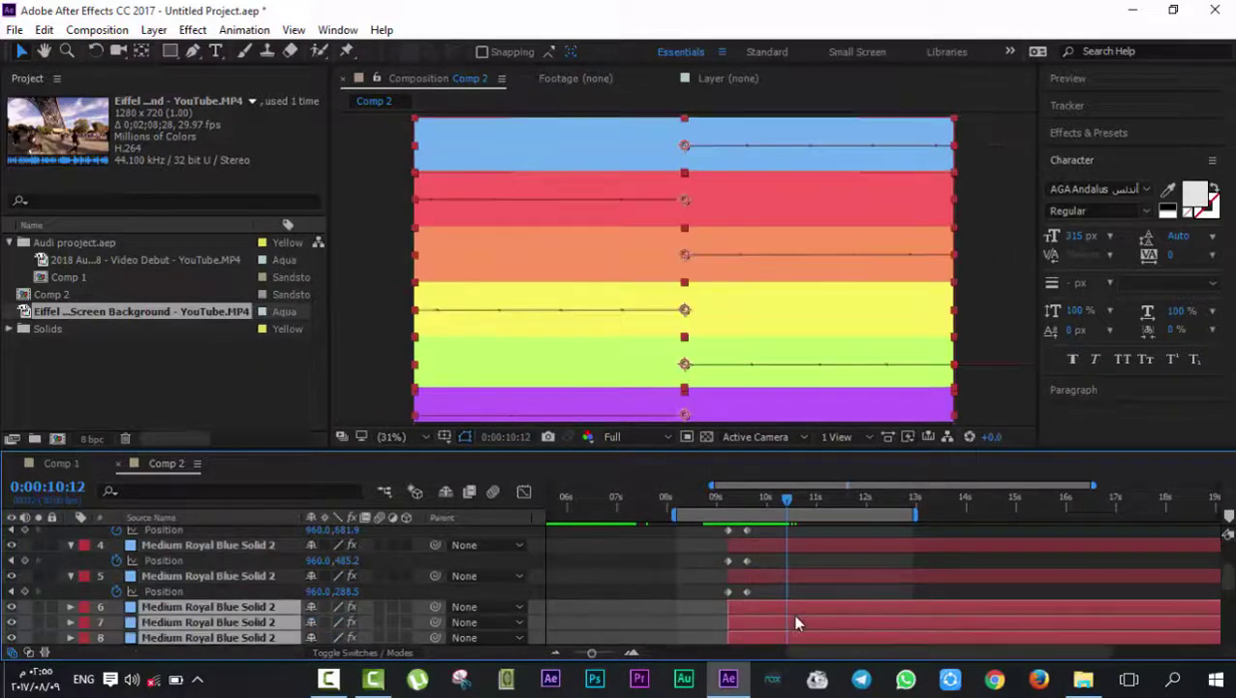
key("ctrl+z")
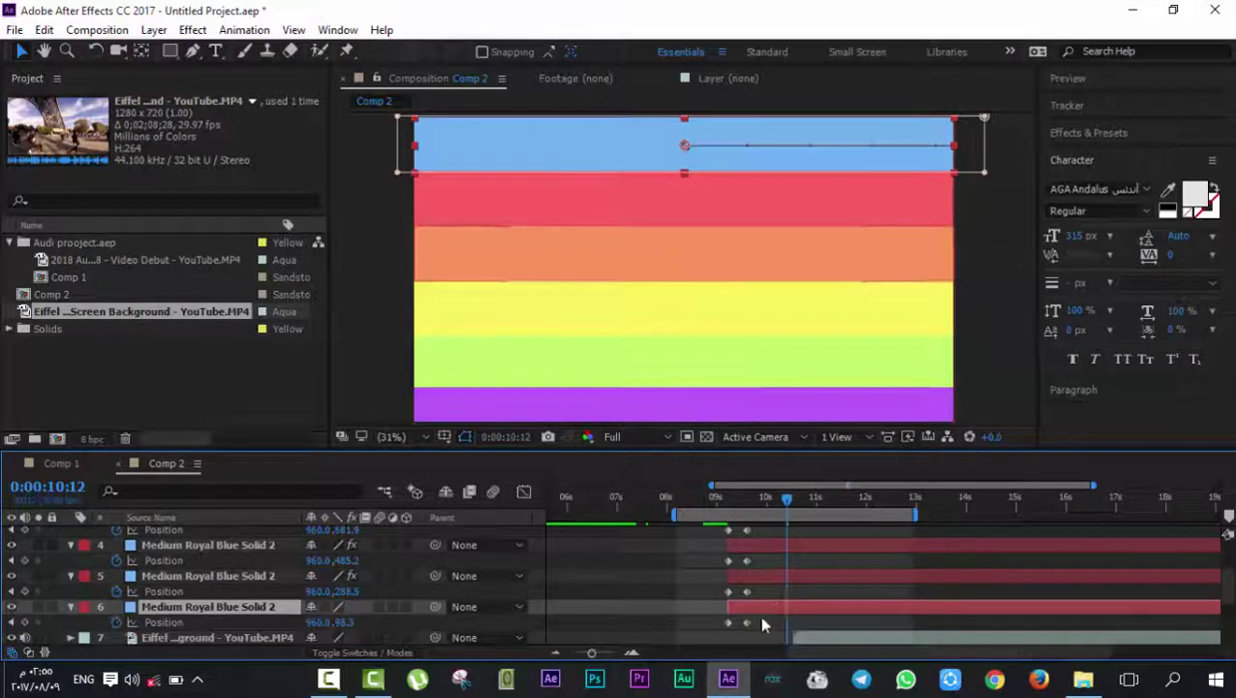
left_click(758, 624)
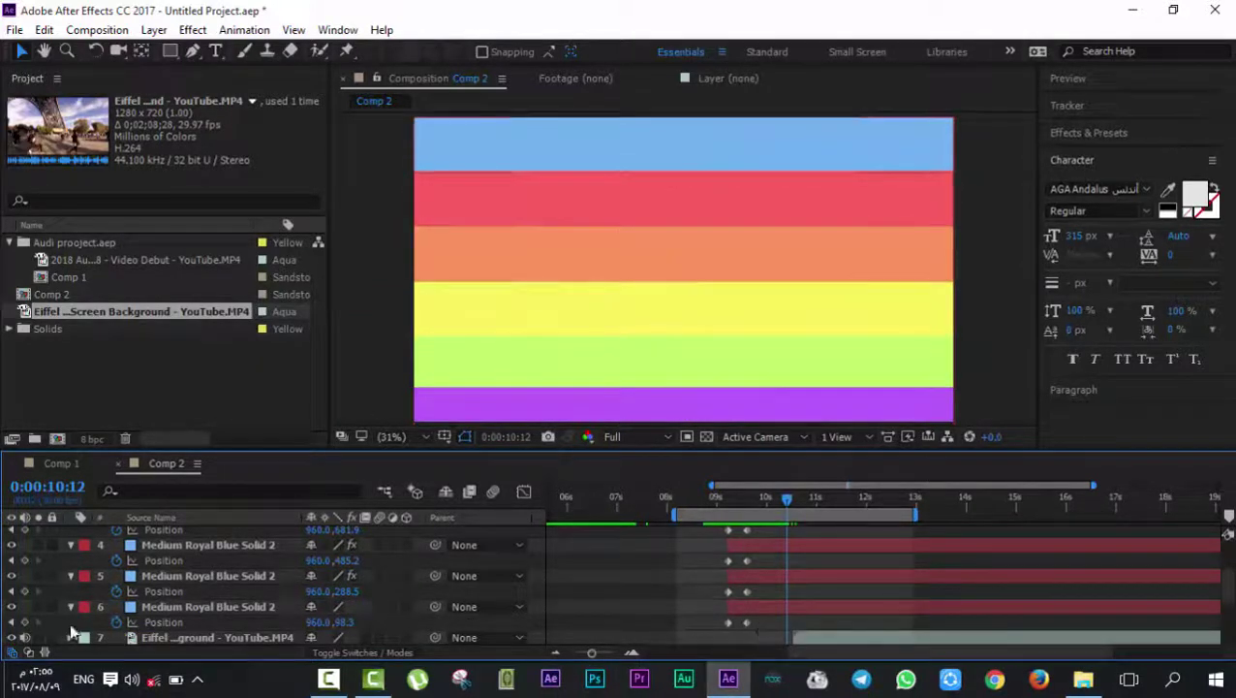
Add a Position keyframe at 0:00:10:12 on all six bands to hold them in place over the frame.
left_click(165, 606)
scroll(190, 552, "up", 2)
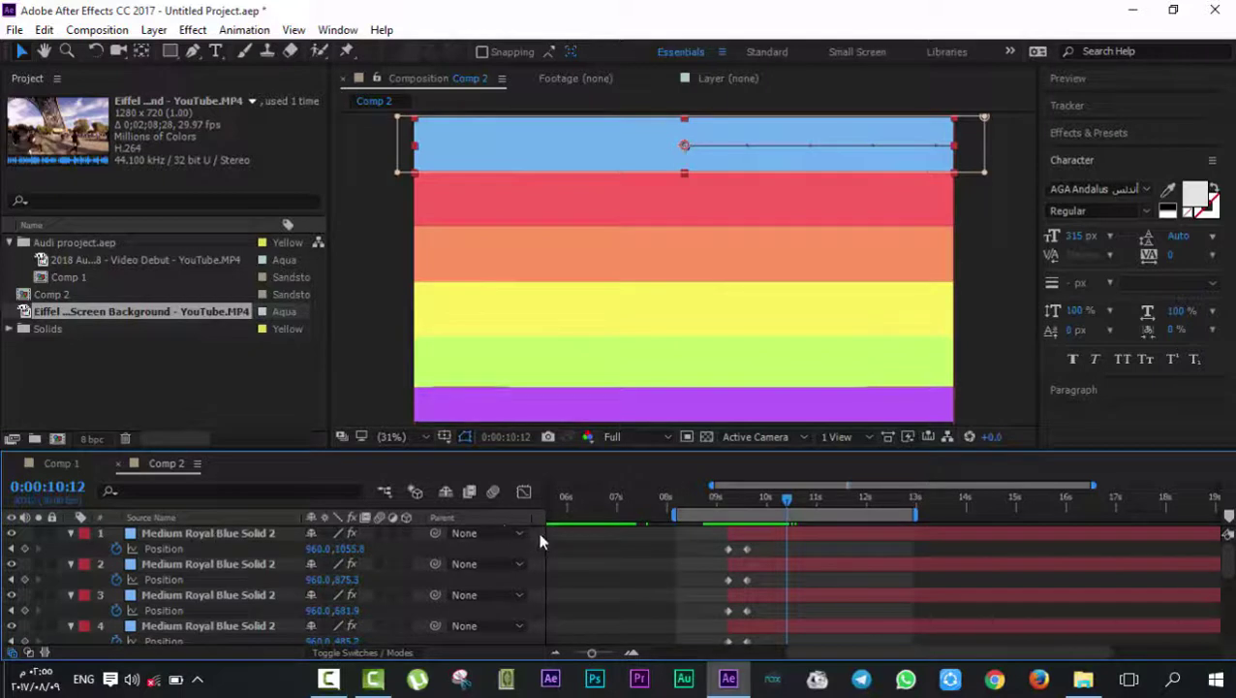
scroll(540, 541, "down", 4)
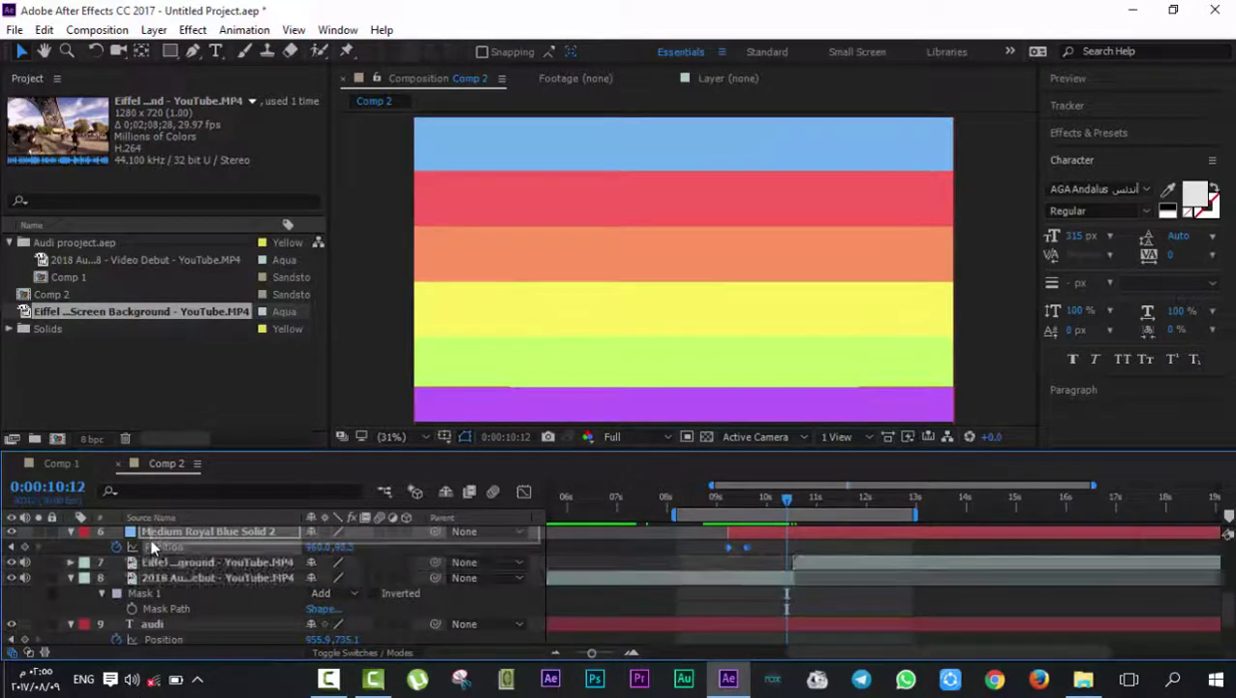
left_click(150, 540)
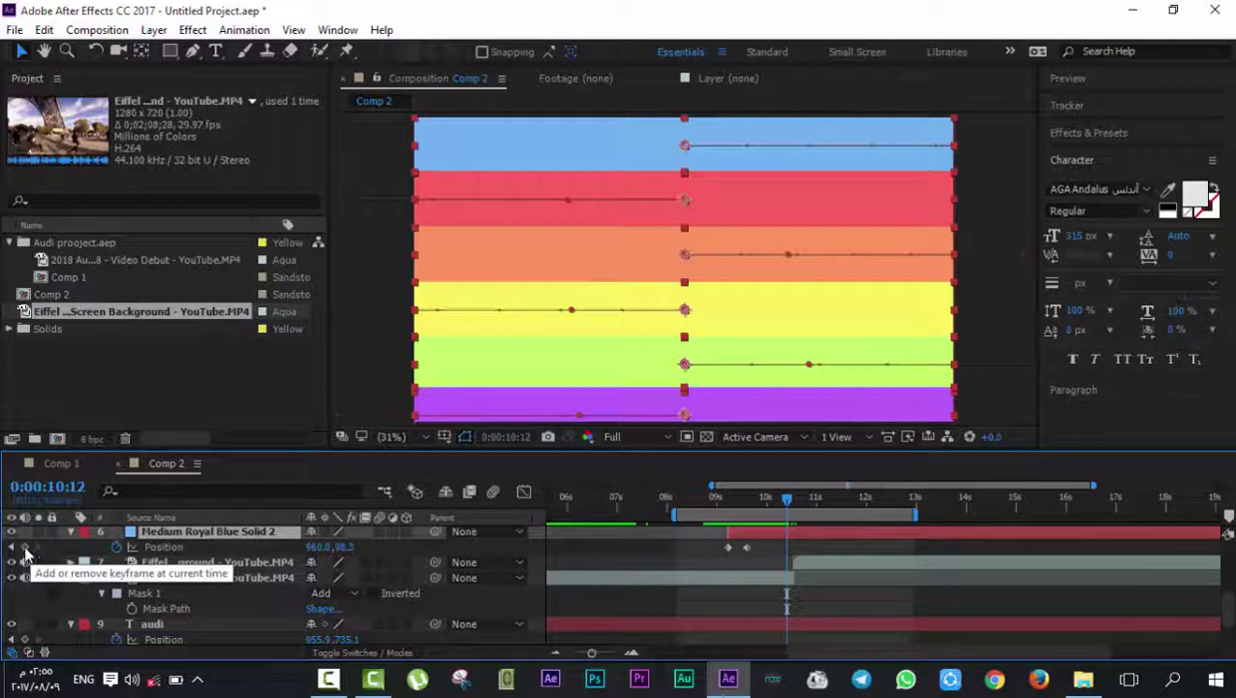
left_click(25, 548)
scroll(790, 564, "up", 3)
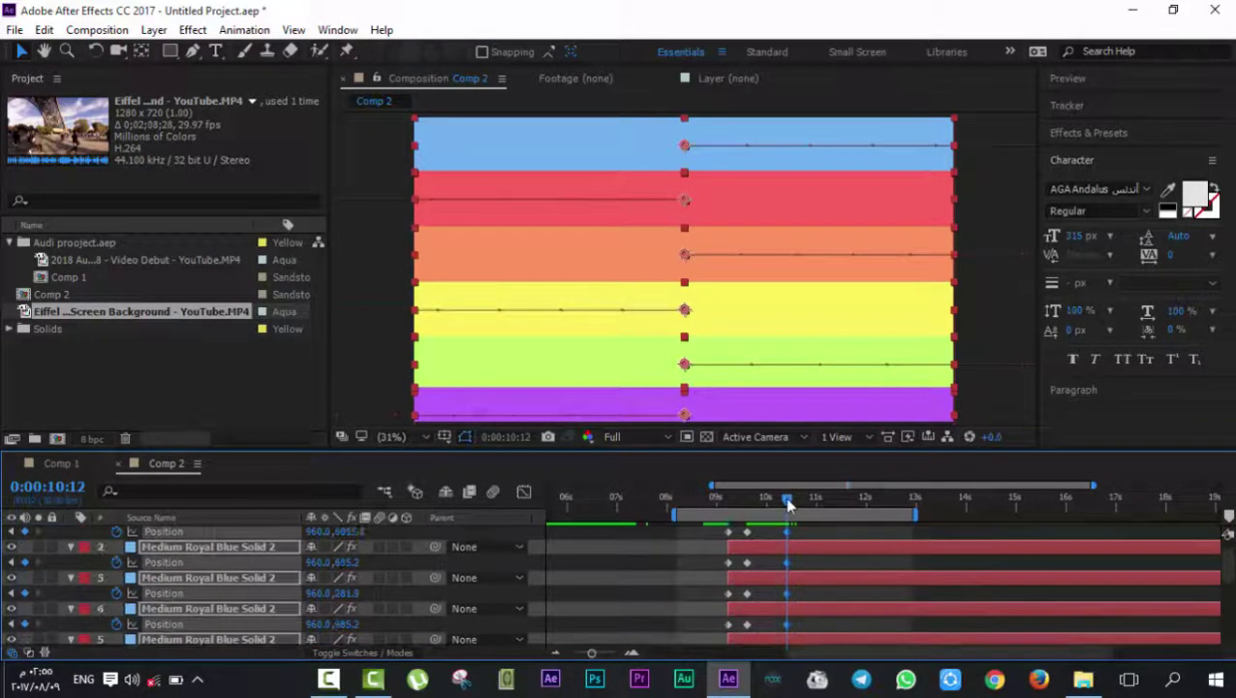
Paste a copy of the purple band's first, off-frame Position keyframe at 0:00:10:23.
left_click_drag(798, 510, 811, 512)
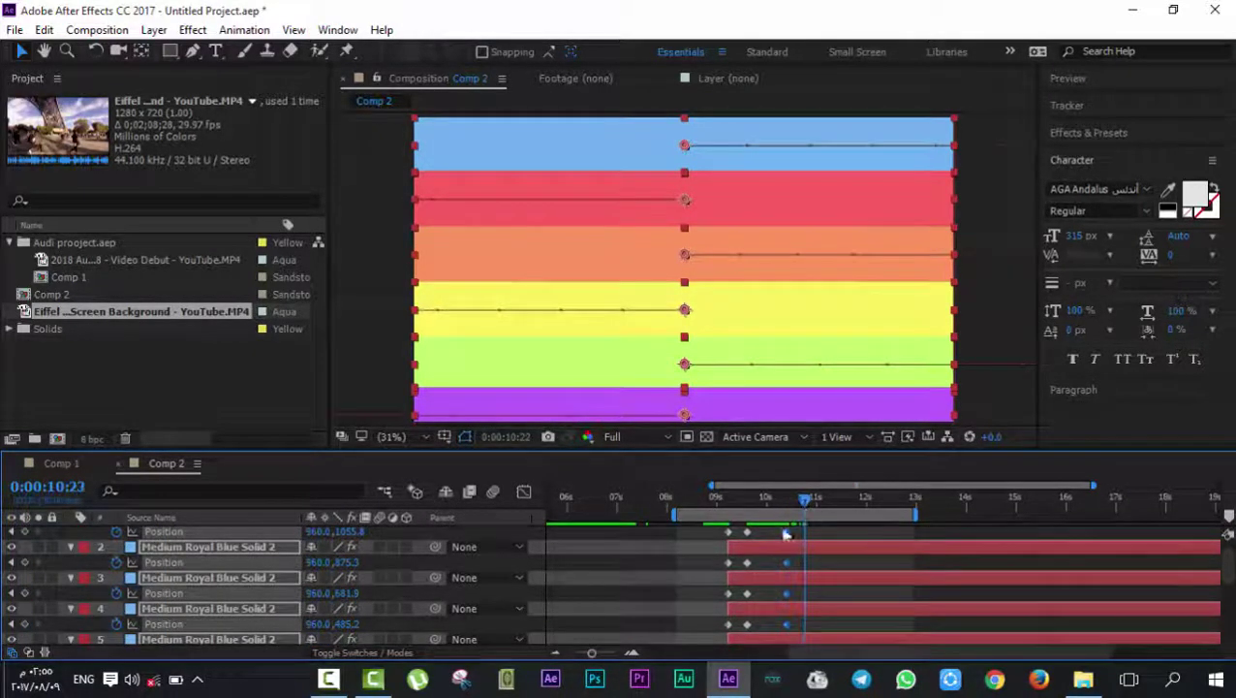
left_click(754, 530)
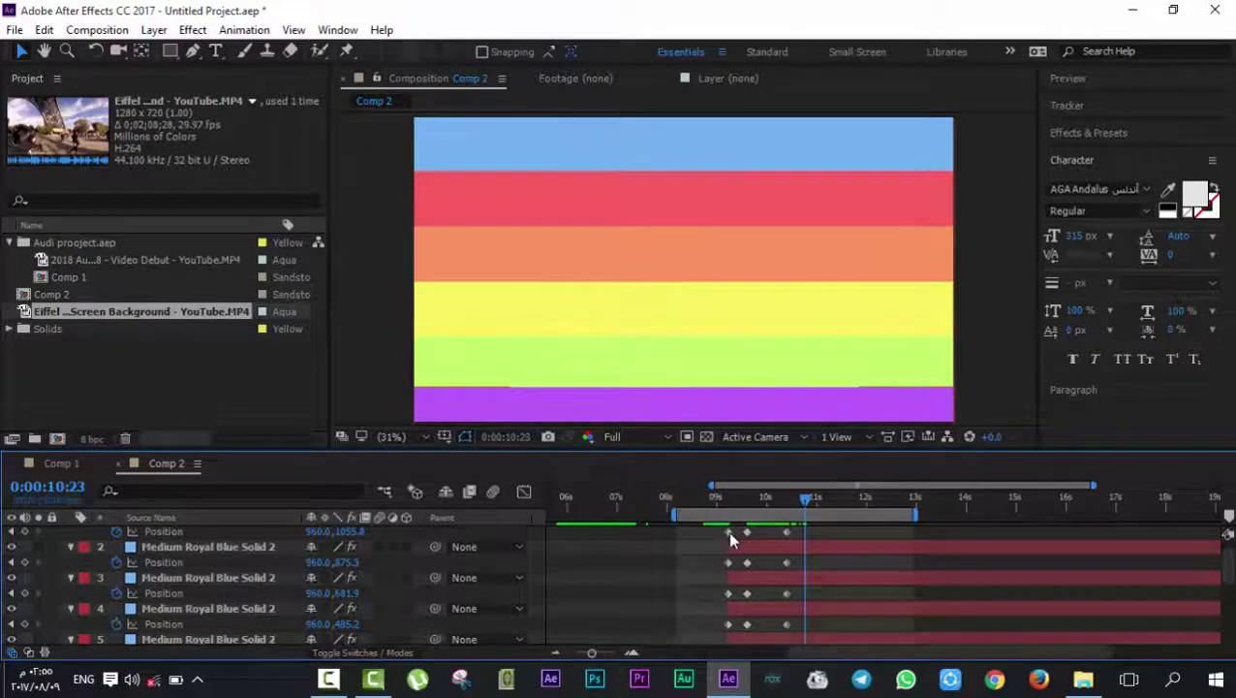
left_click(729, 532)
key("ctrl+c")
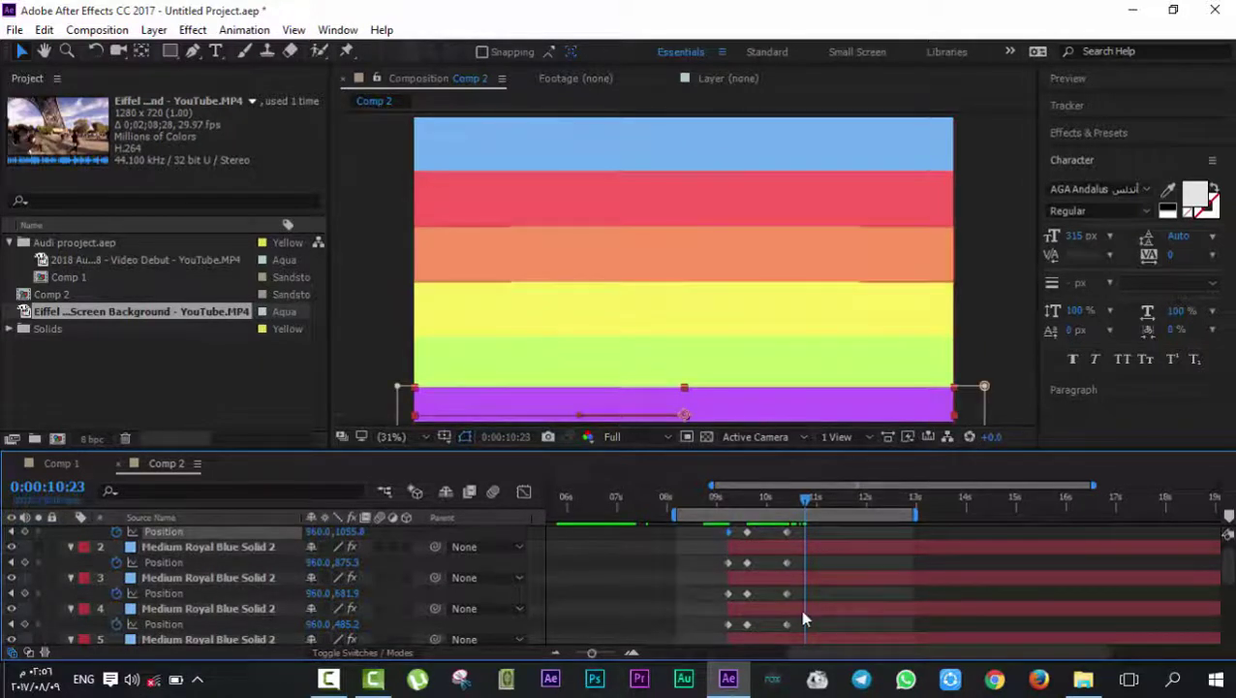
key("ctrl+v")
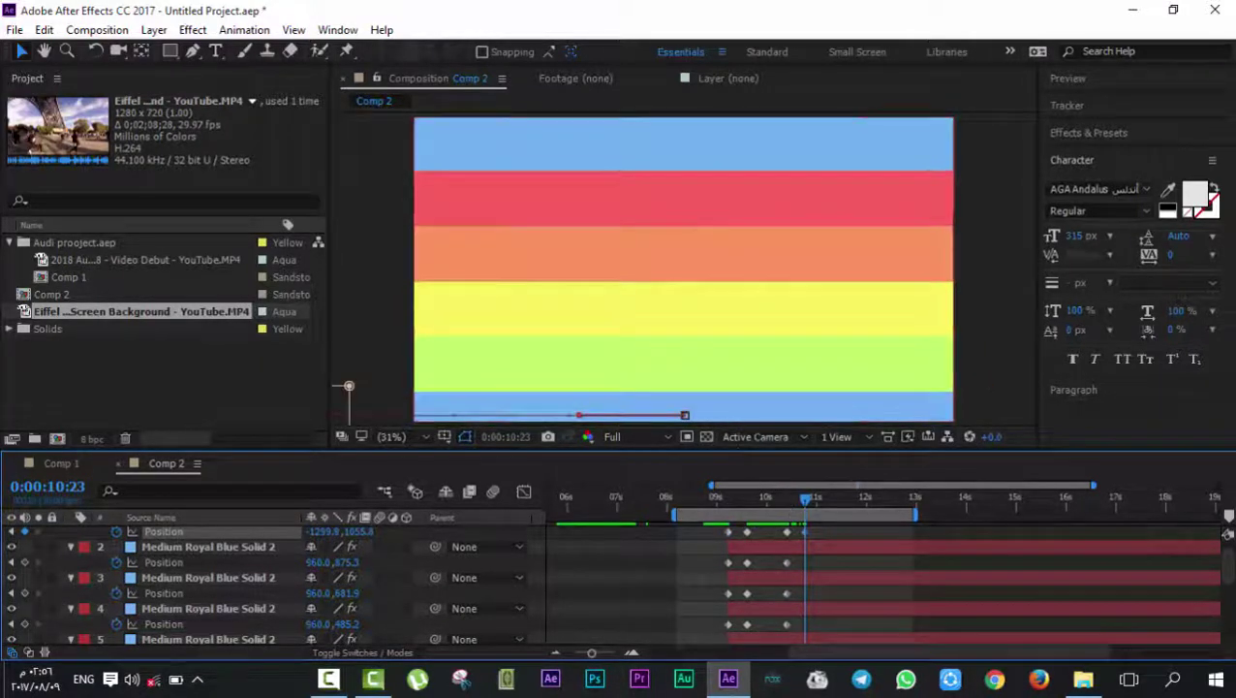
Shift the Eiffel video layer earlier to start at about 9.4 seconds, and check the purple band's exit around 0:00:10:19.
left_click(793, 501)
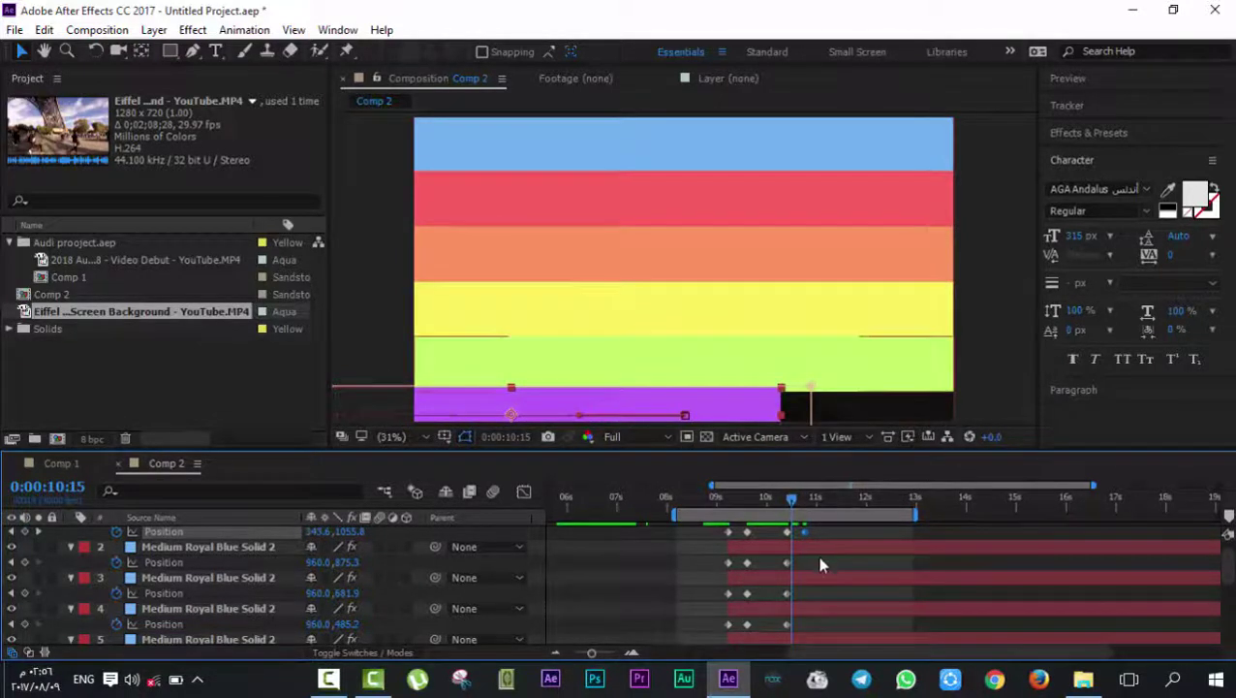
scroll(812, 548, "down", 5)
left_click_drag(814, 557, 761, 564)
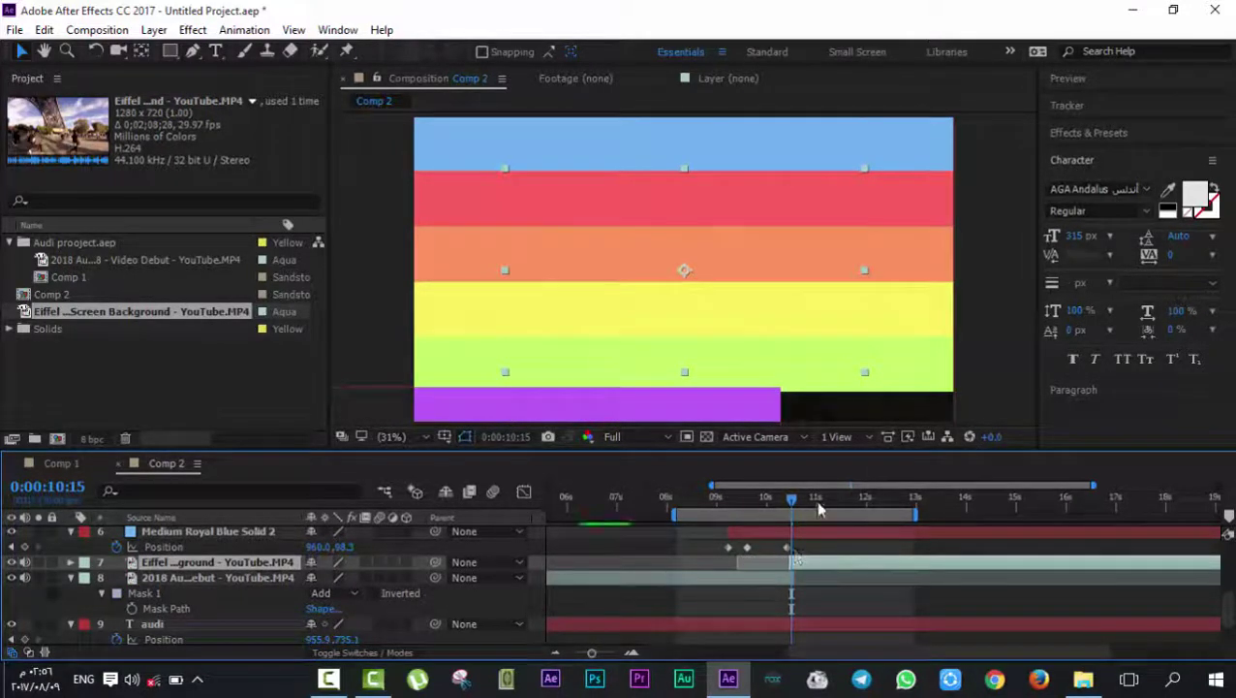
scroll(784, 554, "up", 3)
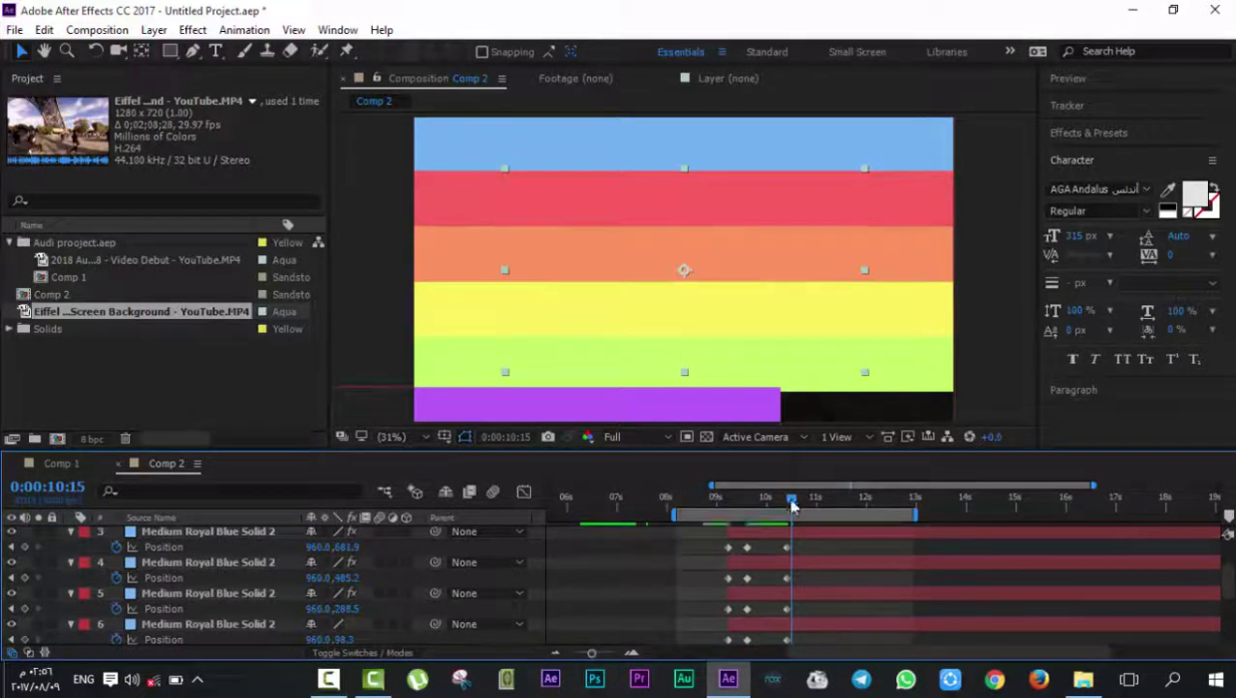
left_click_drag(793, 504, 799, 504)
scroll(802, 552, "up", 2)
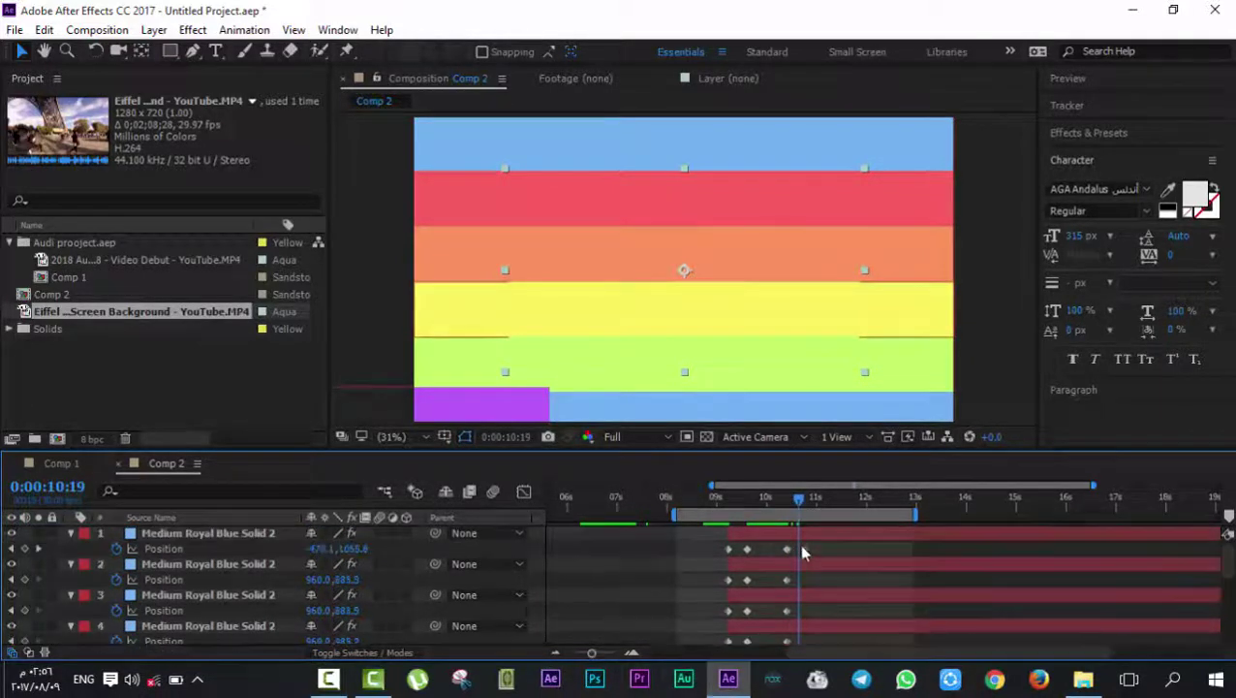
Delete the purple band's last Position keyframe, after 0:00:10:19.
left_click(803, 548)
key("Delete")
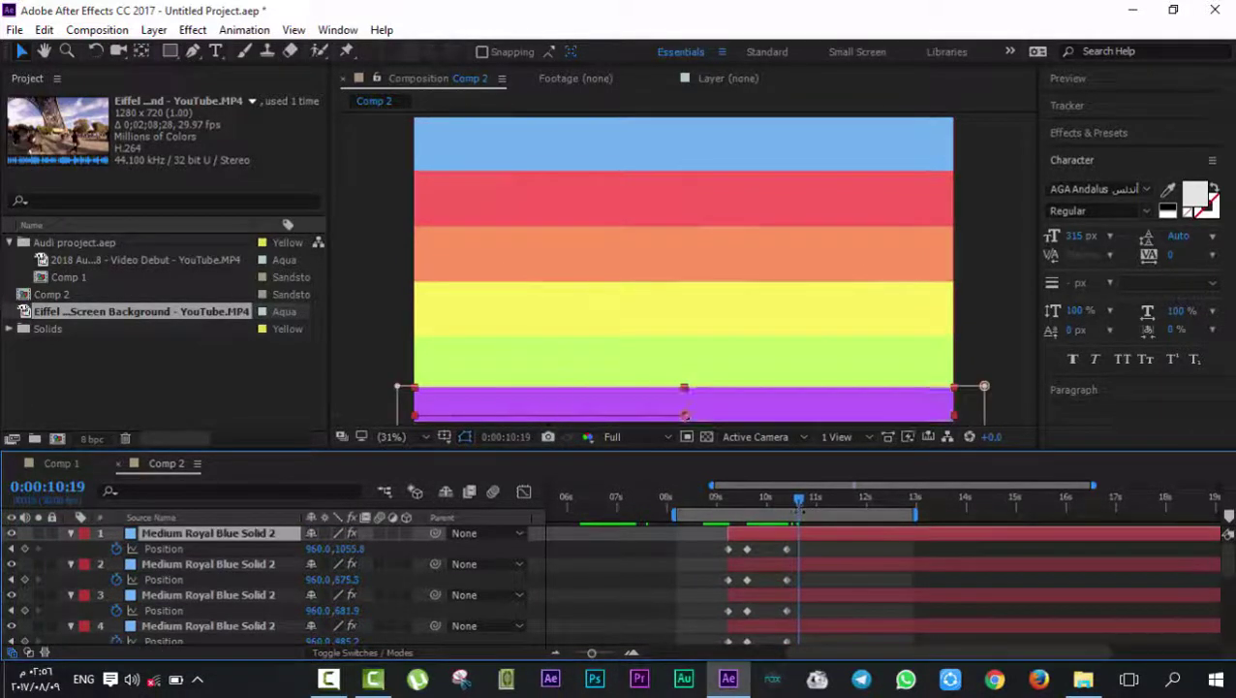
left_click(804, 552)
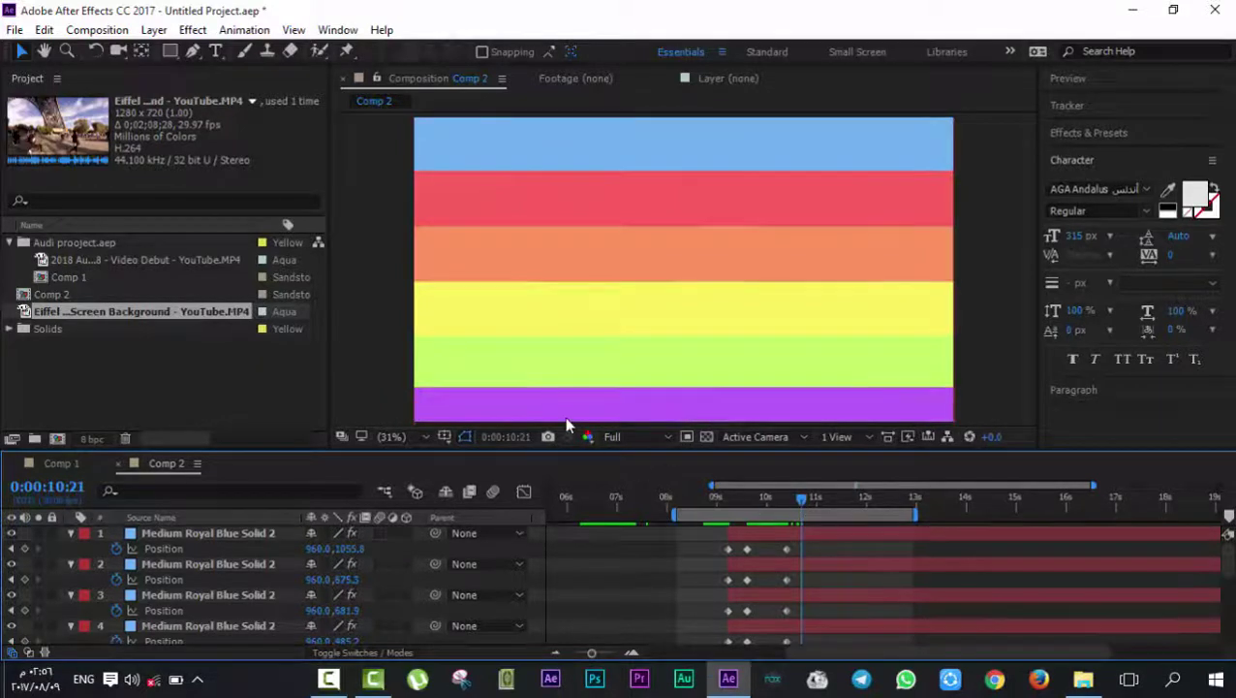
Undo the latest edits back to before the purple band's off-frame keyframe was pasted at 0:00:10:23.
key("ctrl+z")
key("ctrl+z")
key("ctrl+z")
key("ctrl+z")
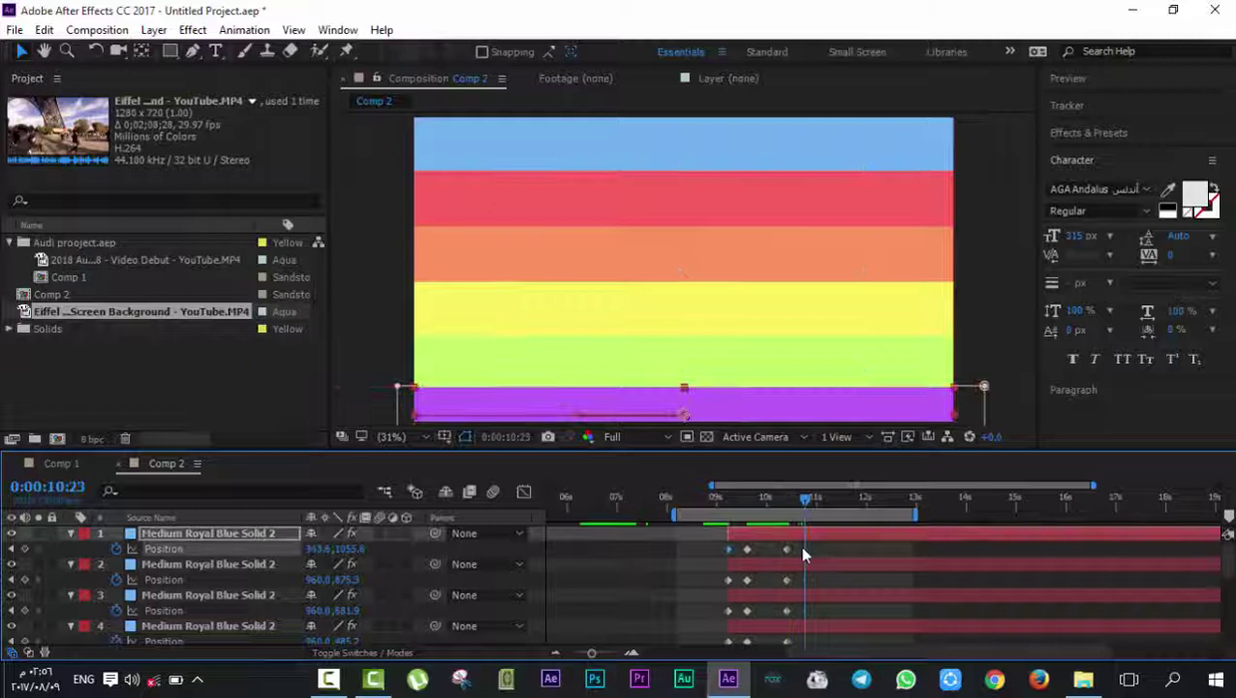
Undo the bands' hold keyframes and add a new Position keyframe to all six bands at 0:00:10:12.
key("ctrl+z")
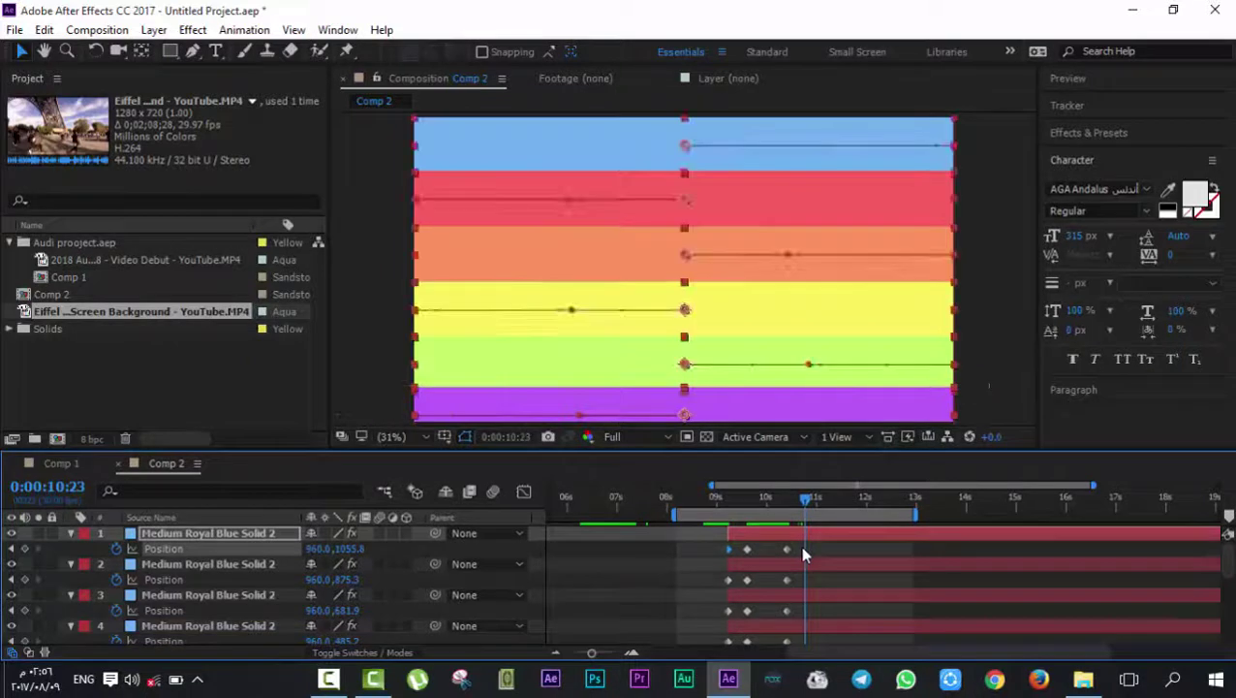
left_click(792, 550)
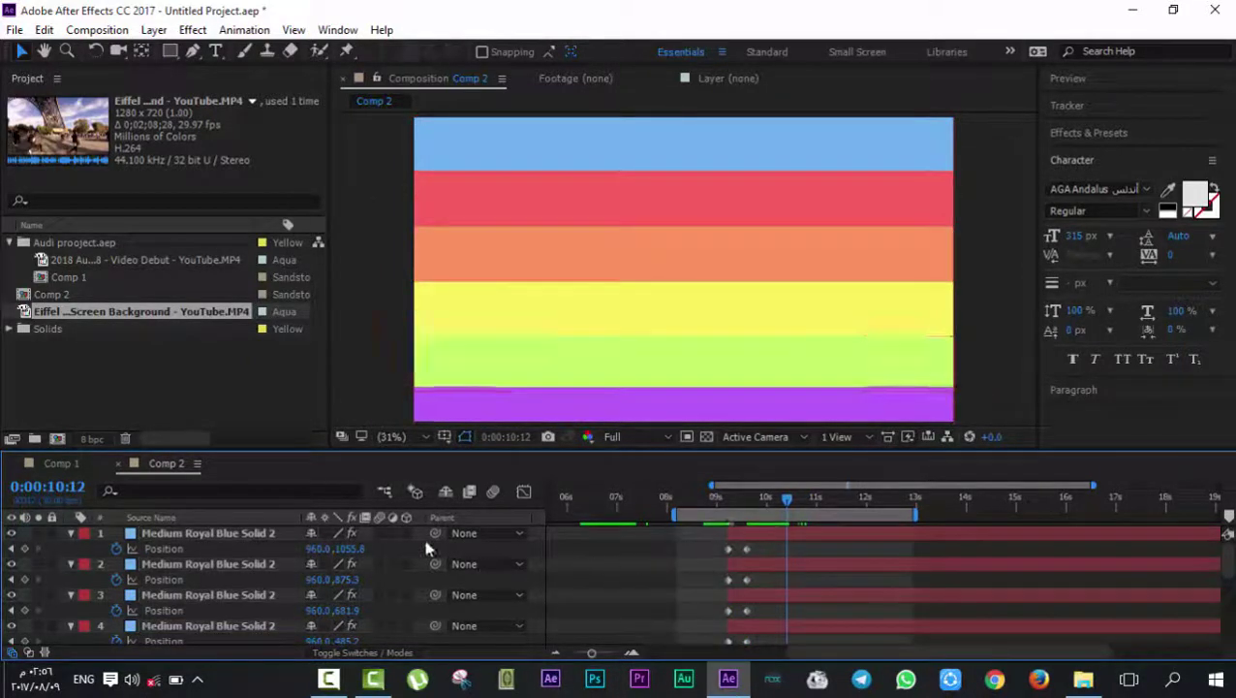
scroll(438, 545, "down", 6)
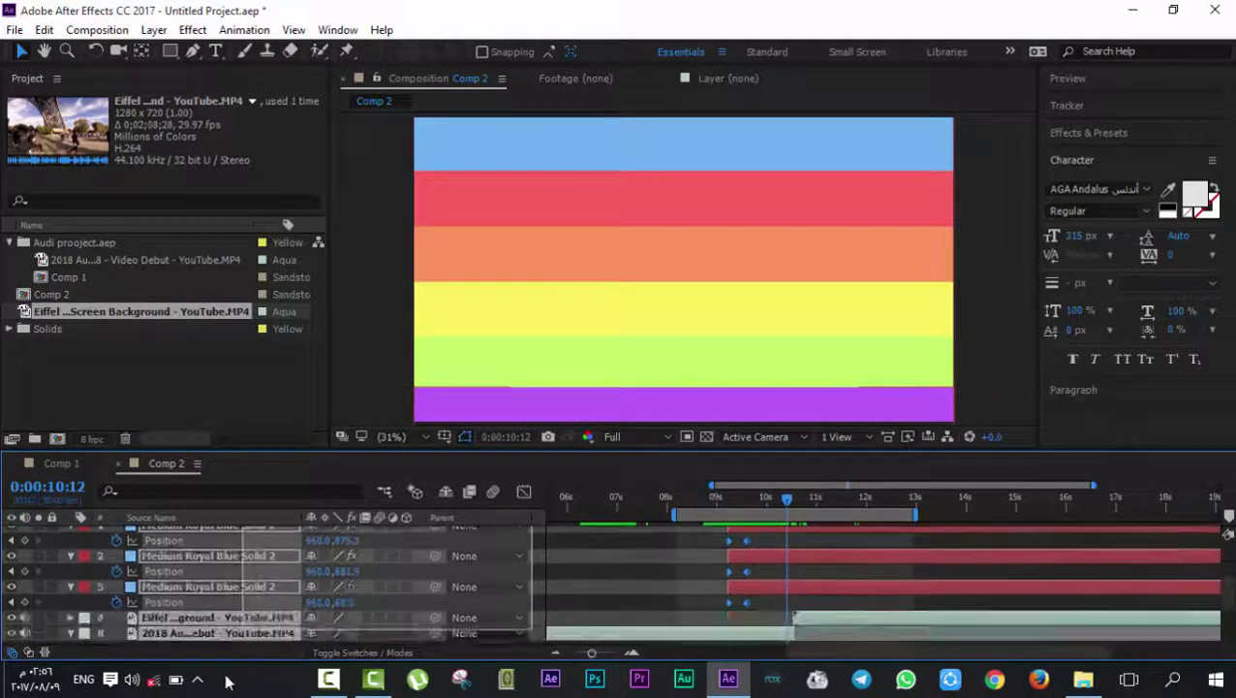
left_click_drag(157, 538, 155, 530)
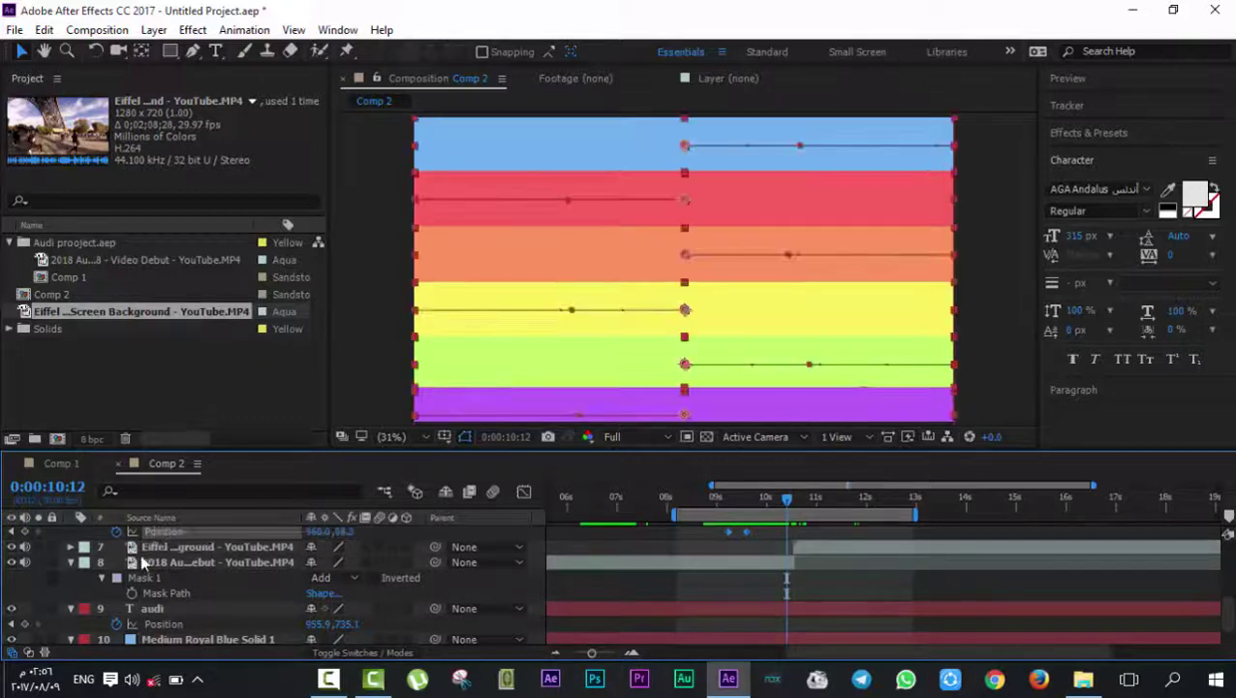
scroll(138, 558, "up", 2)
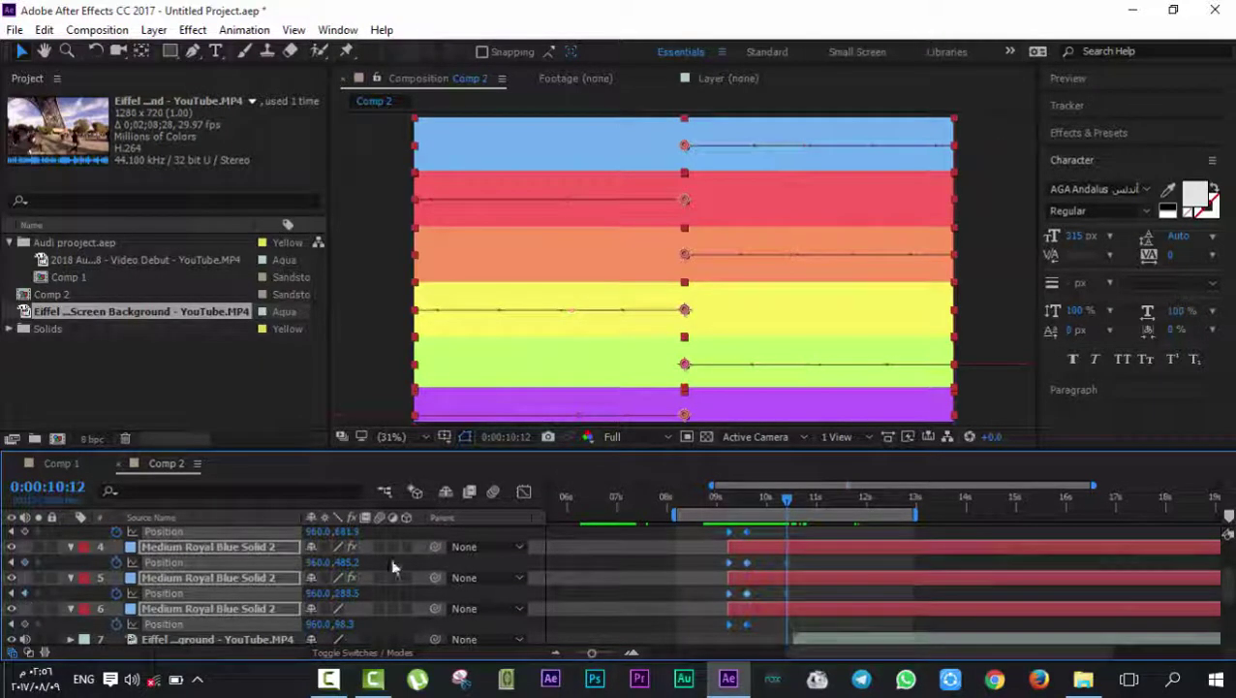
At 0:00:10:24, slide the purple band off the frame to the right and the green band off to the left.
left_click_drag(794, 509, 816, 519)
left_click(821, 561)
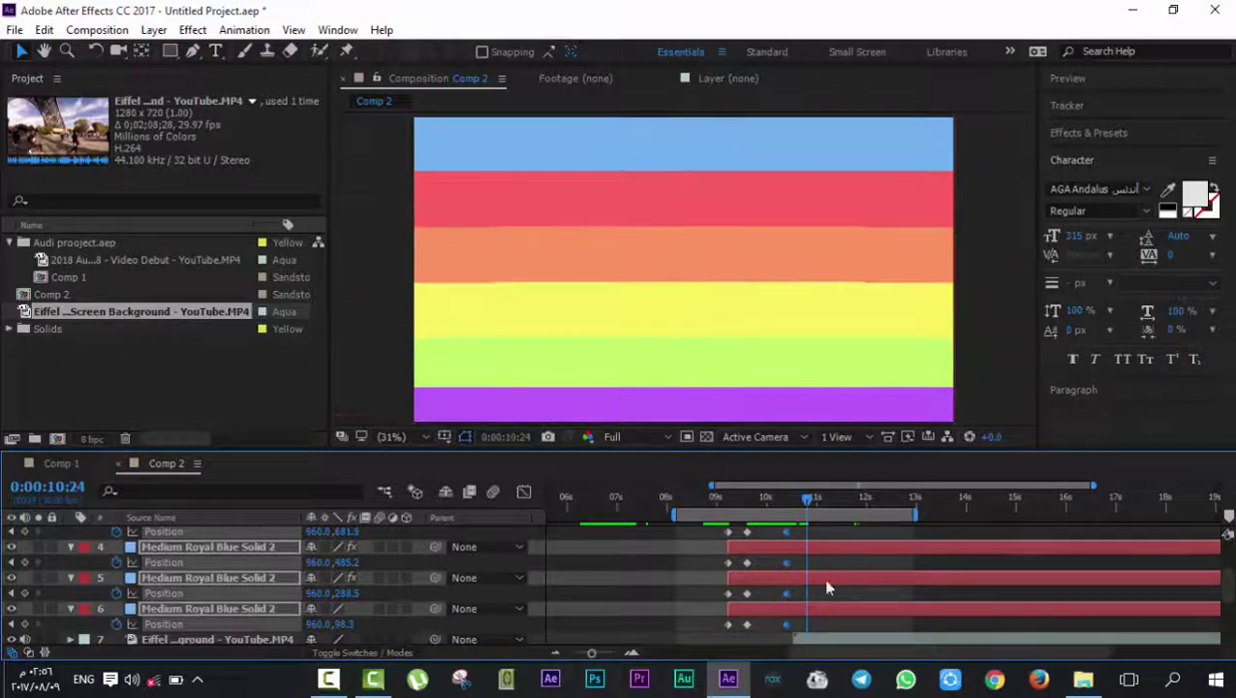
left_click(465, 424)
left_click_drag(435, 404, 1046, 385)
left_click_drag(931, 382, 354, 419)
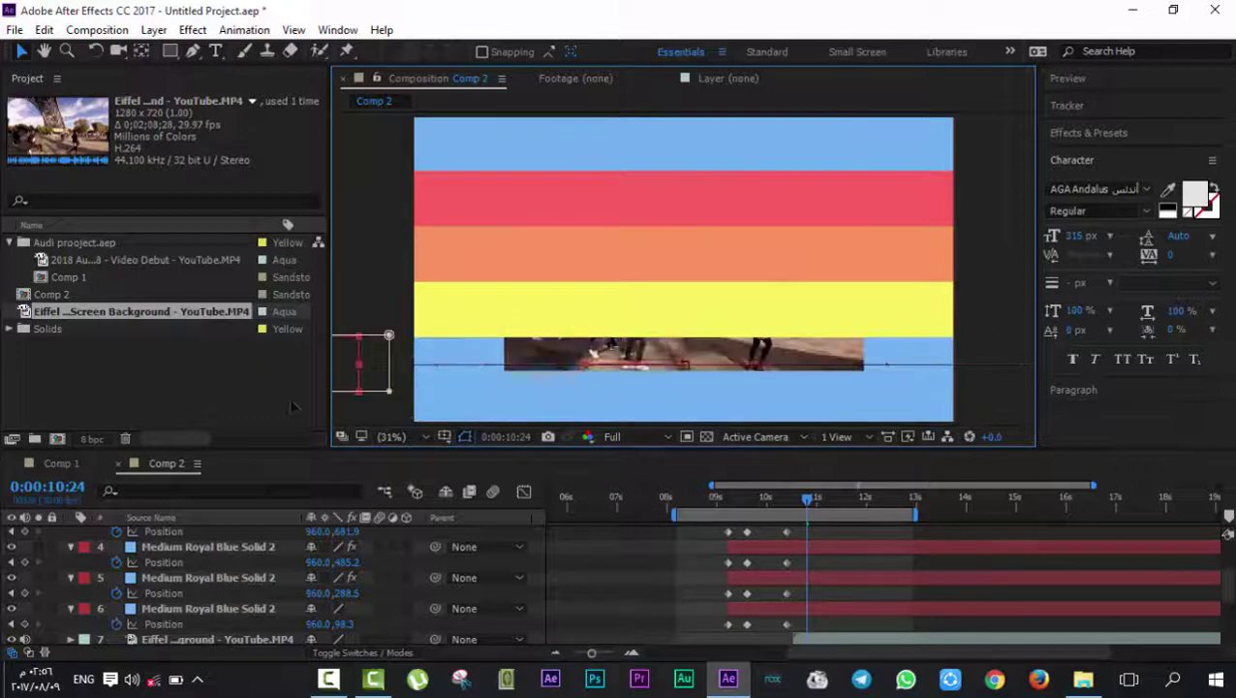
At 0:00:10:24, slide the yellow and red bands off the frame to the right and the orange and blue bands to the left.
left_click(475, 329)
left_click_drag(474, 329, 1184, 340)
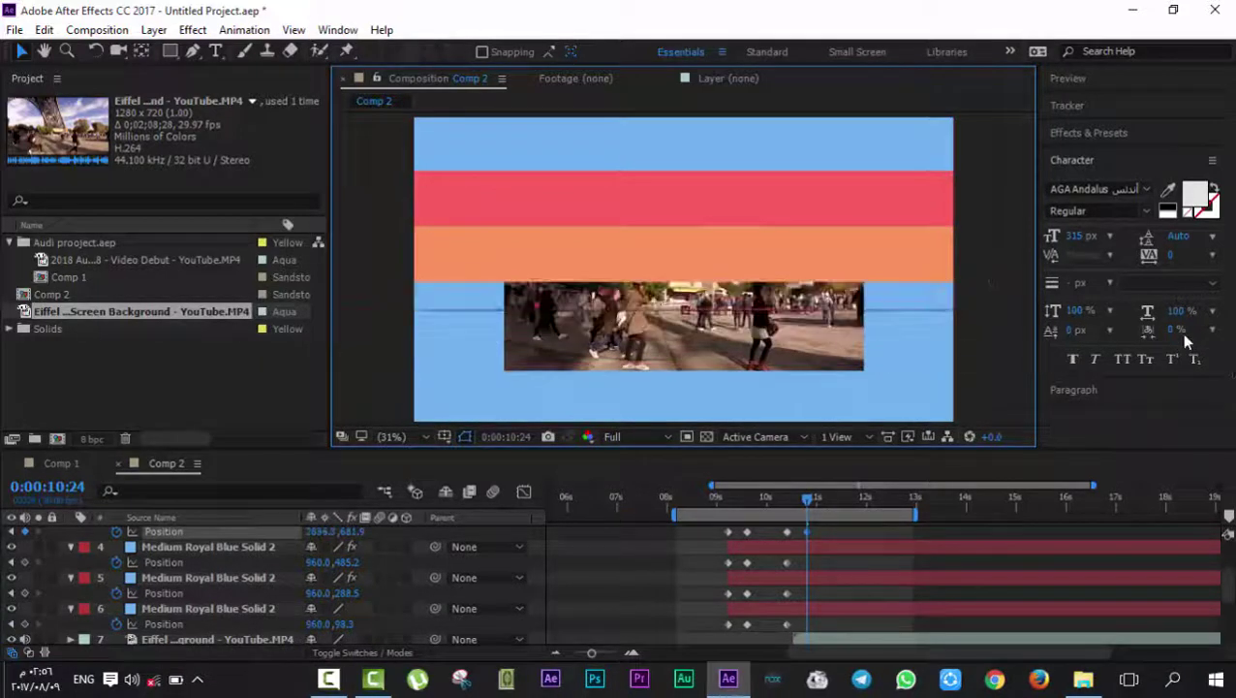
left_click_drag(879, 273, 238, 191)
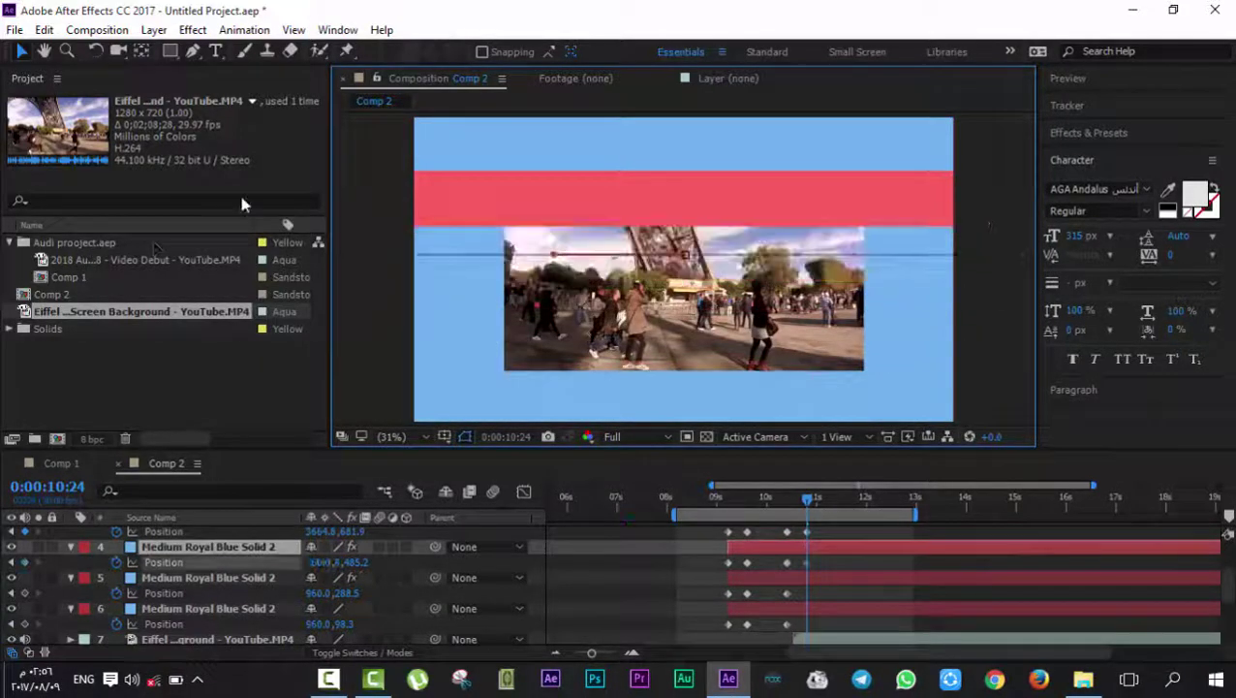
left_click(462, 207)
left_click_drag(684, 200, 1206, 198)
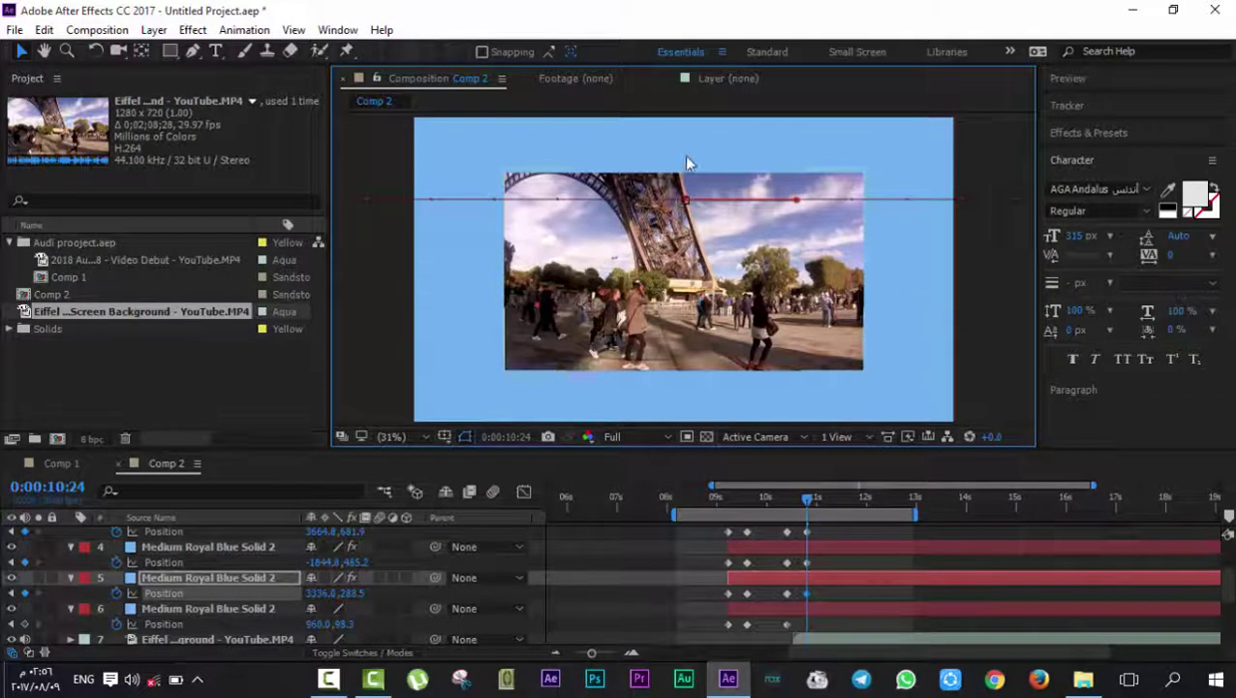
left_click_drag(814, 161, 188, 161)
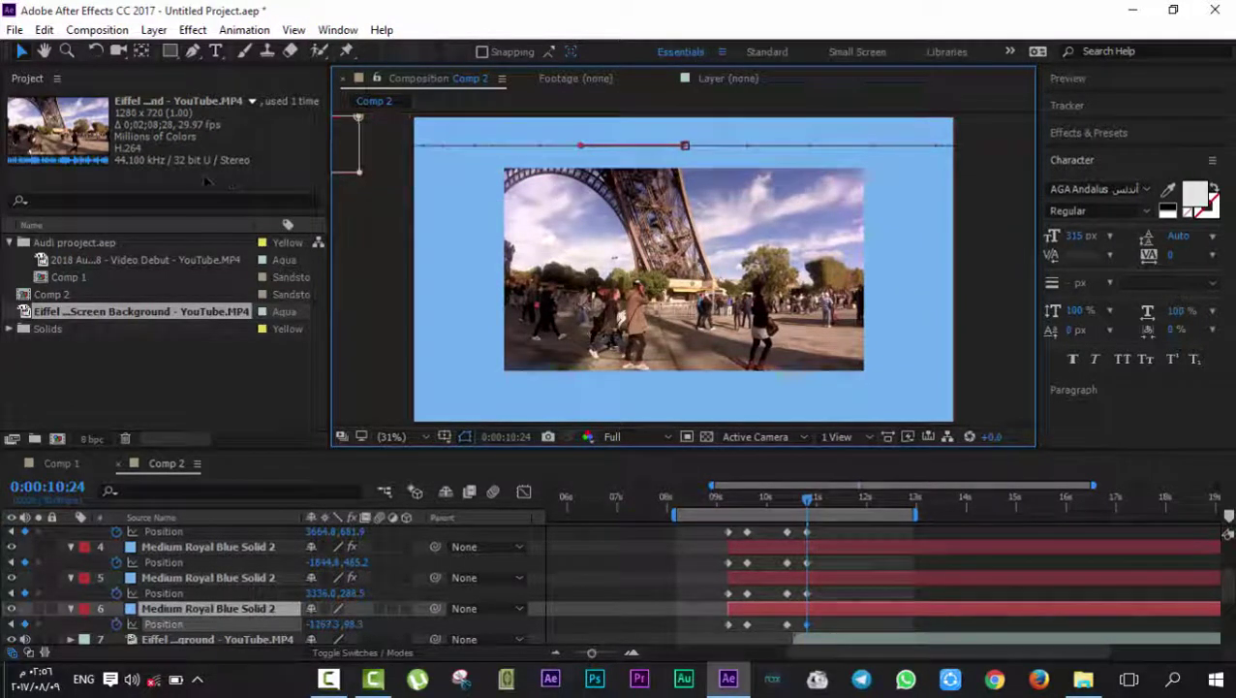
Scale the Eiffel video layer to 152% so it fills the frame.
left_click(699, 330)
key("s")
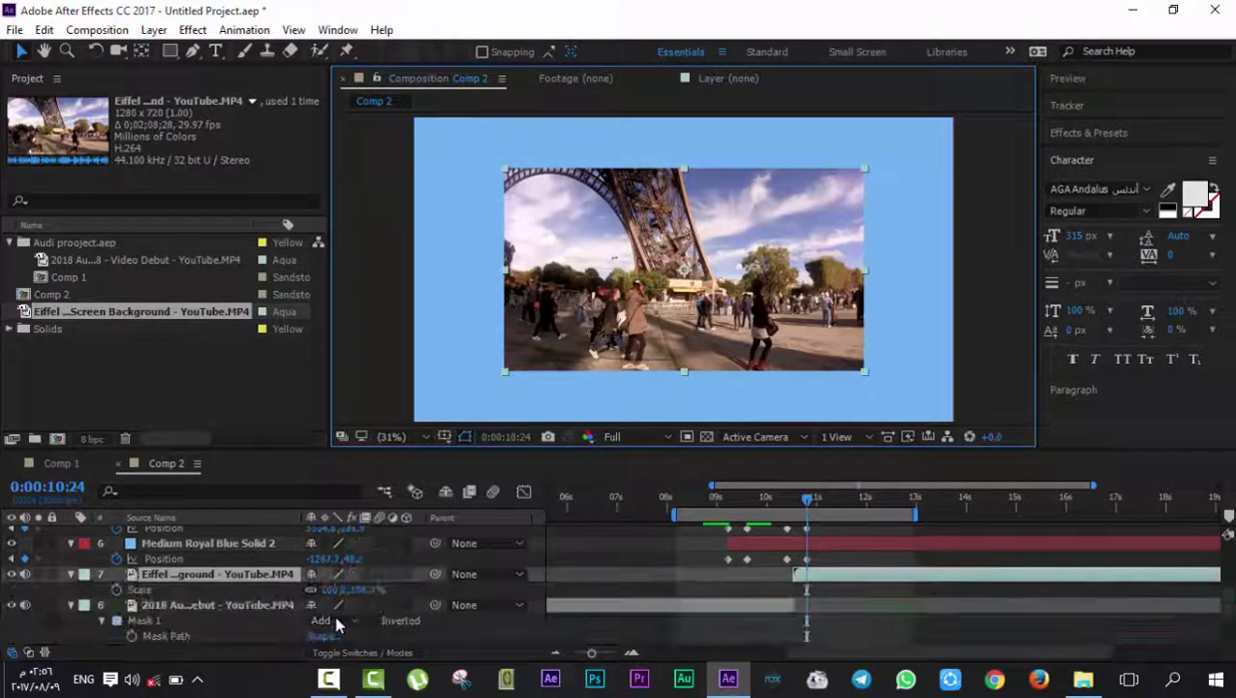
left_click_drag(334, 589, 384, 589)
Extend the Audi video layer's end to about 10.9 seconds and move the Eiffel layer's start to about 10.2 seconds.
left_click(680, 499)
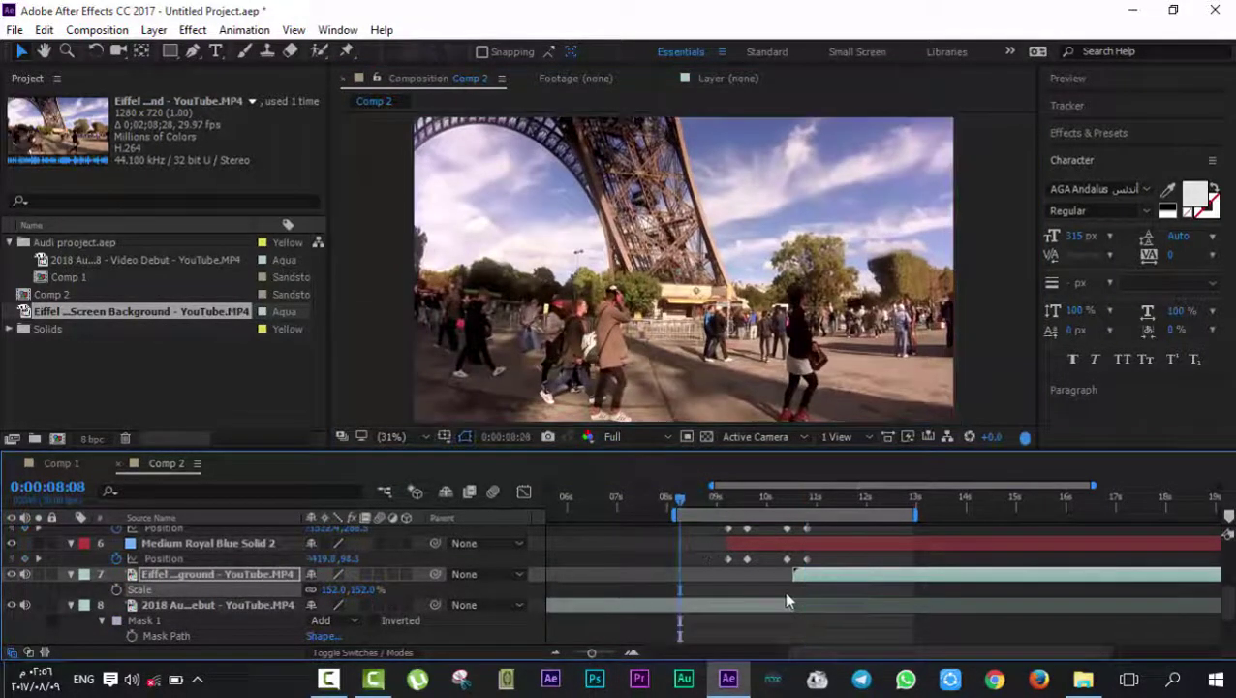
left_click_drag(793, 605, 813, 606)
key("space")
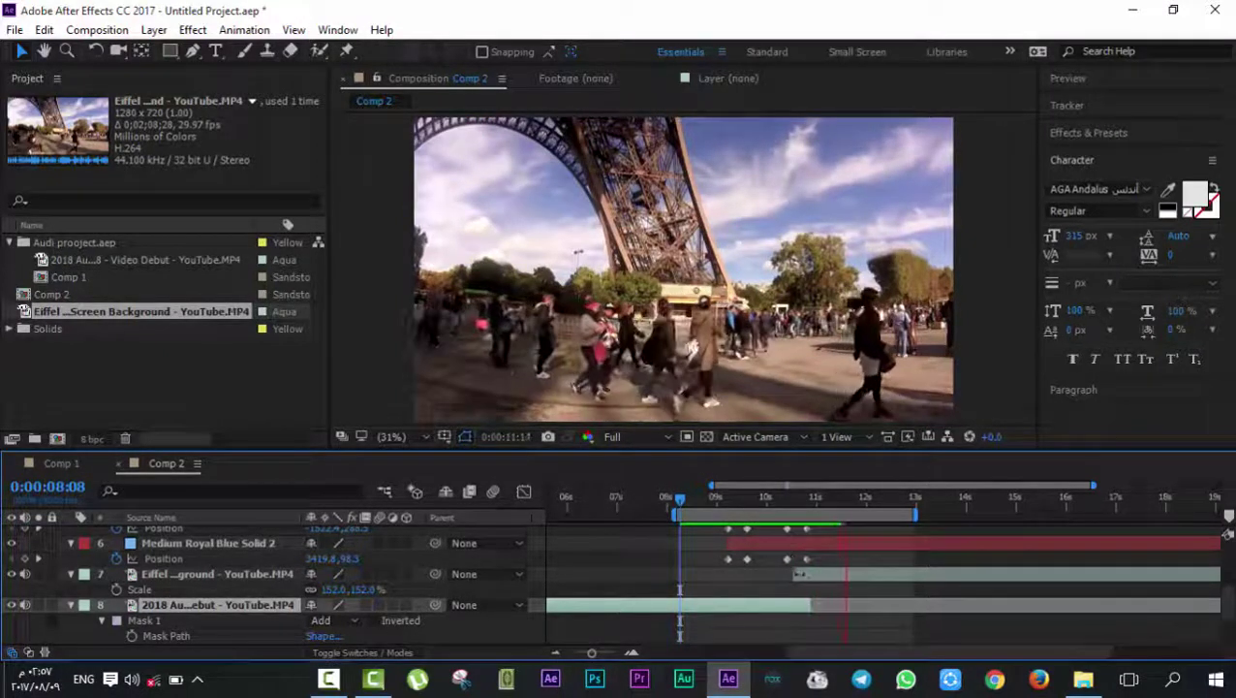
left_click(792, 574)
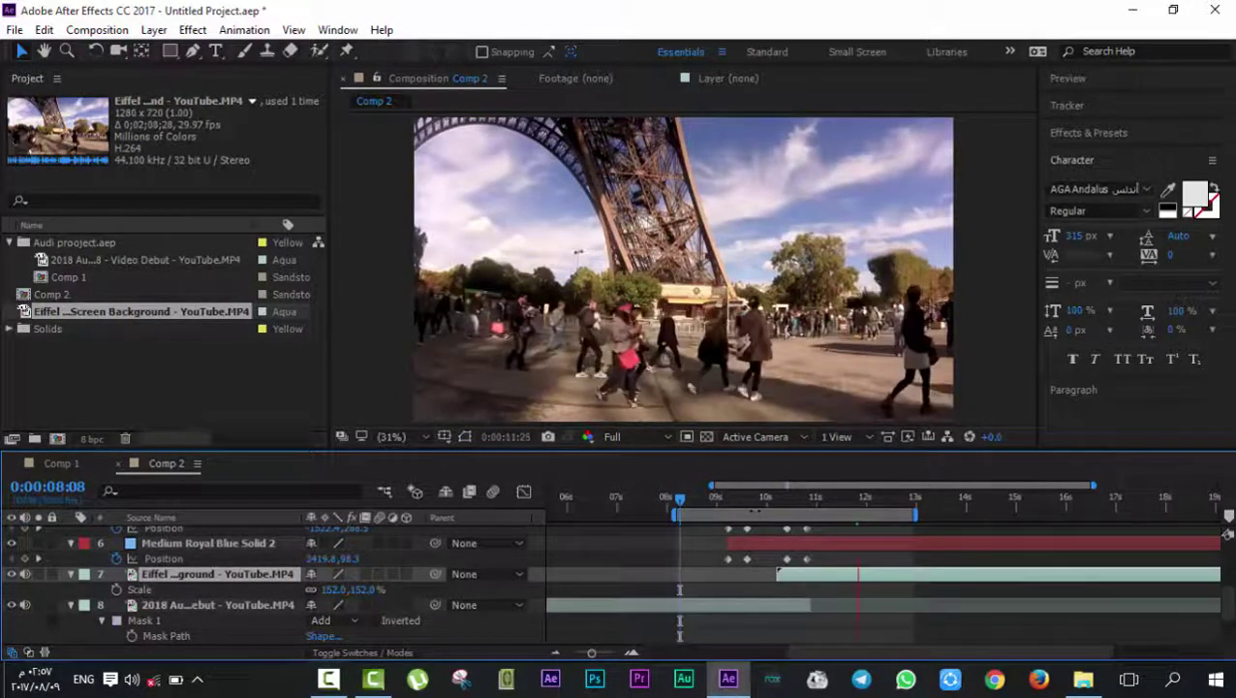
Preview the band transition from about 0:00:09:02 and 0:00:08:28, and check the bands' exit at 0:00:10:15.
left_click(764, 506)
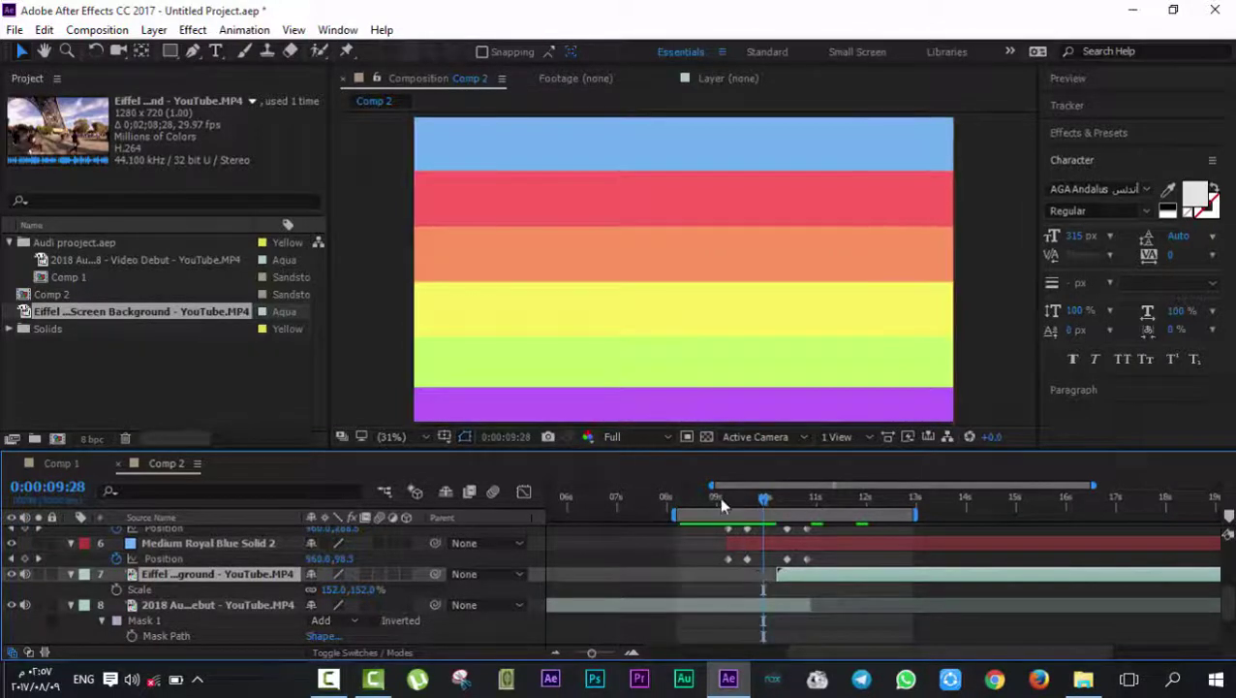
left_click(720, 500)
key("space")
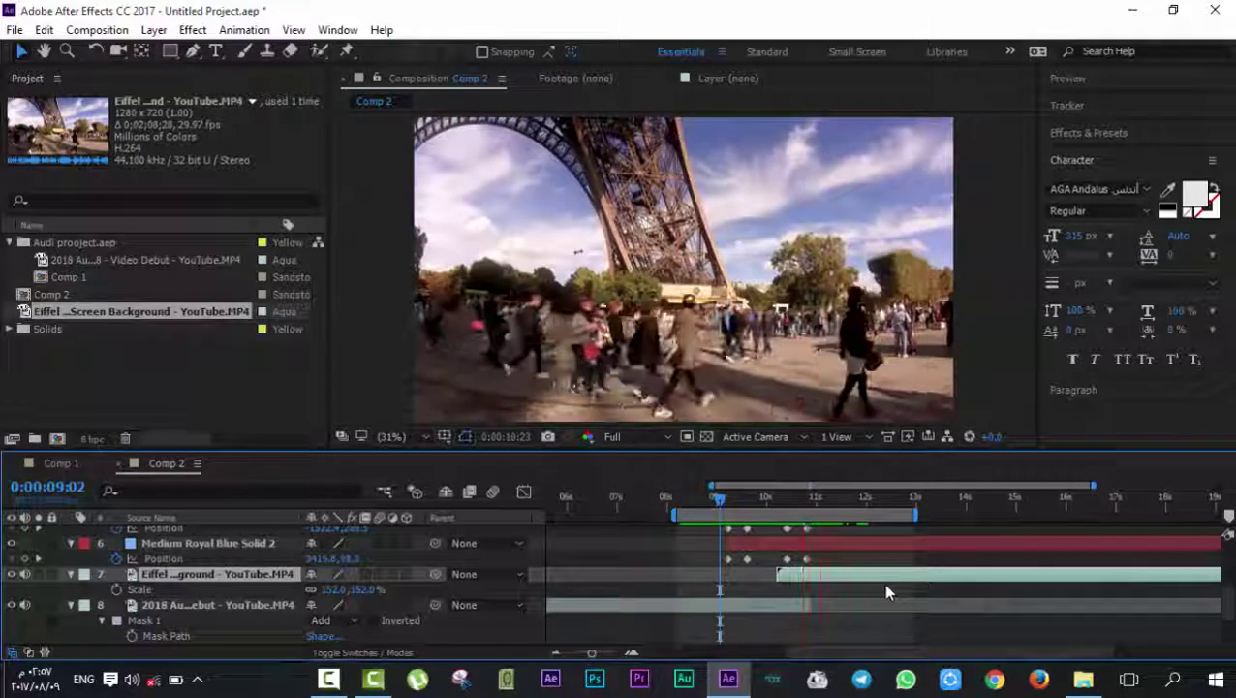
left_click(714, 498)
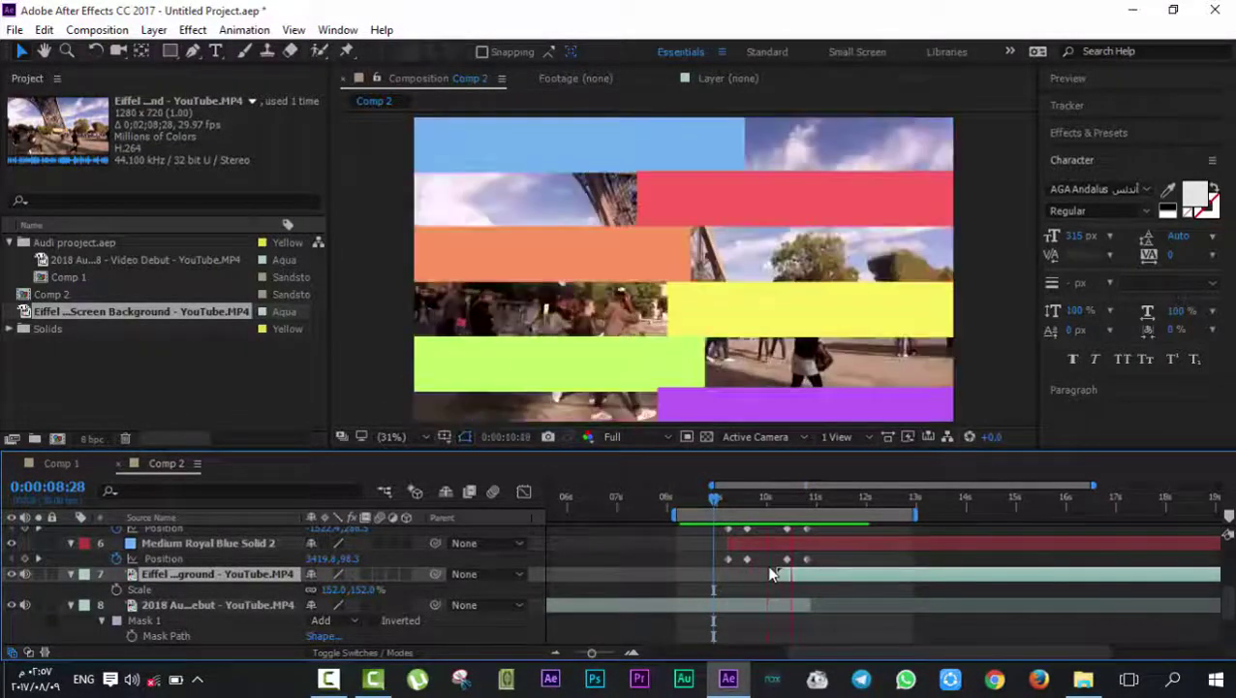
scroll(804, 557, "up", 5)
key("space")
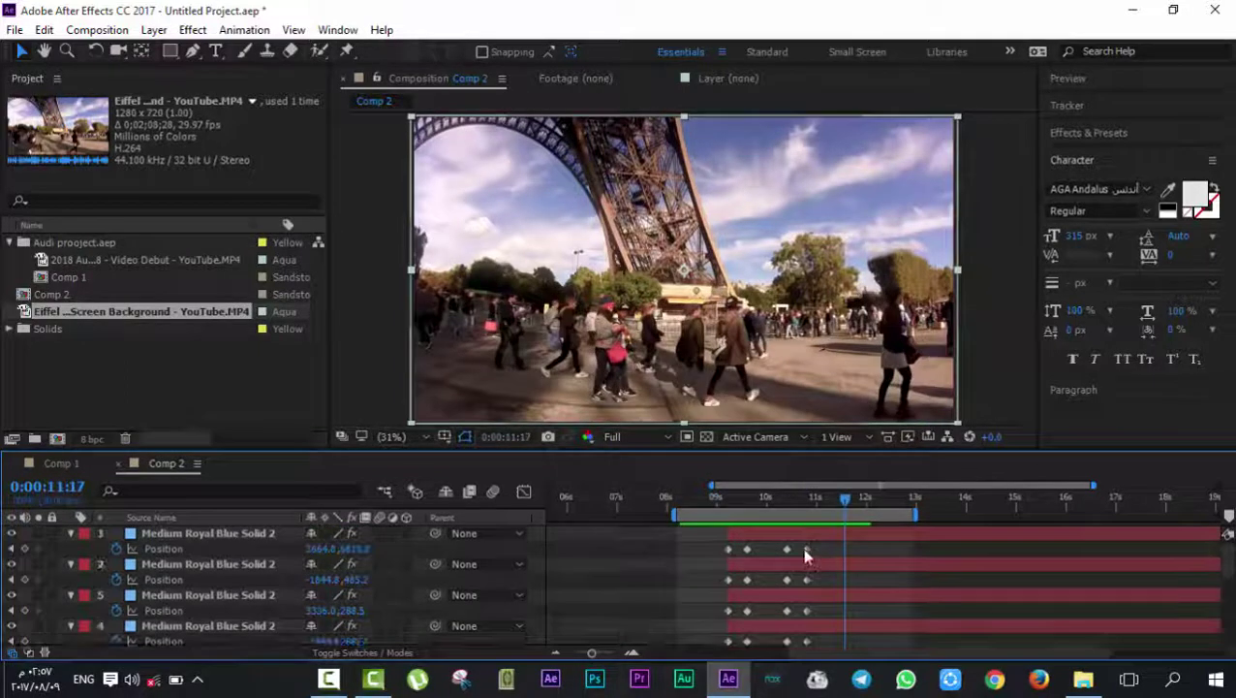
left_click(790, 498)
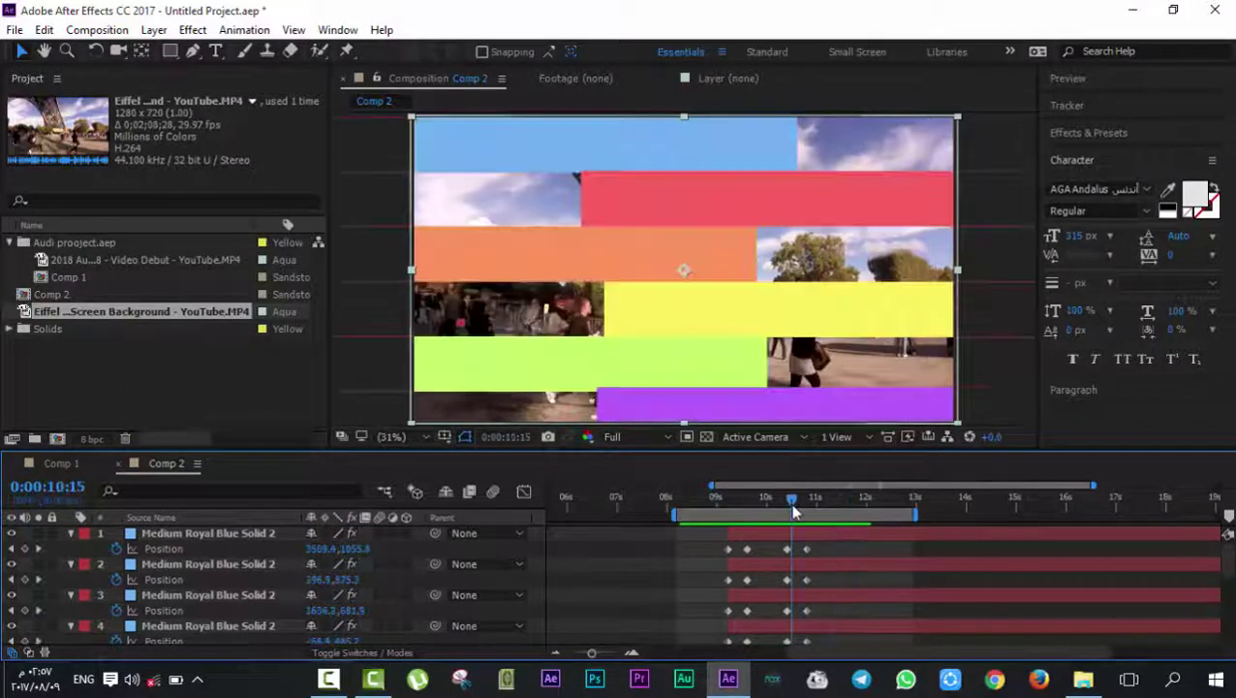